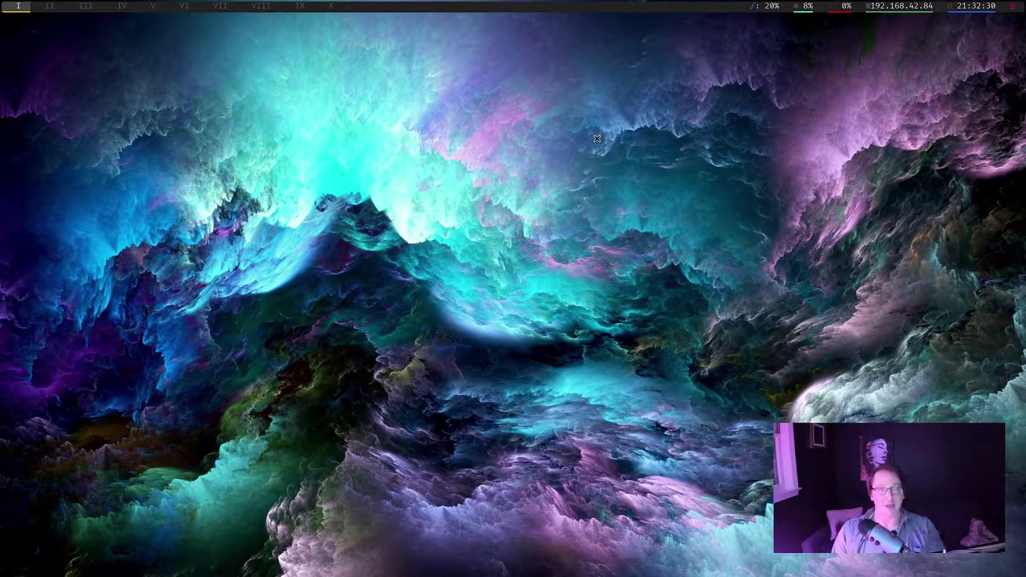
Open the file manager to view the home folder's current look and close it again
key("super+e")
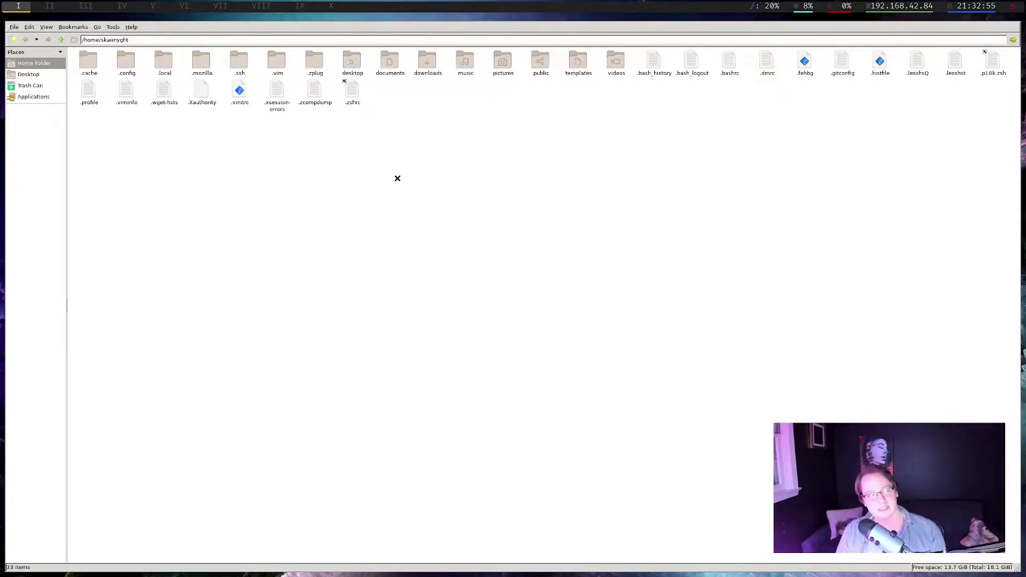
key("super+shift+q")
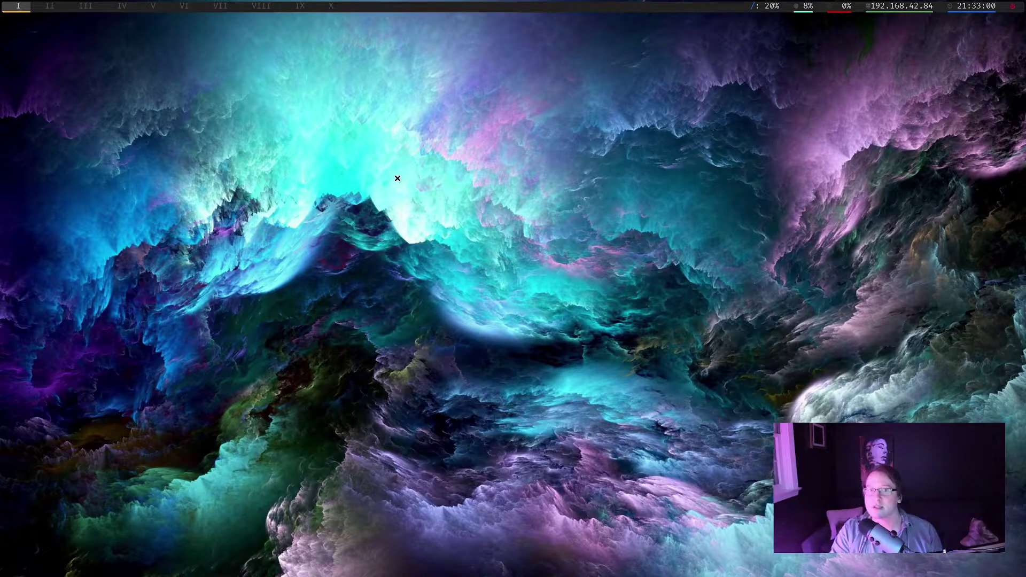
Install the lxappearance package with apt in a new terminal, entering the sudo password and agreeing to continue
key("super+Return")
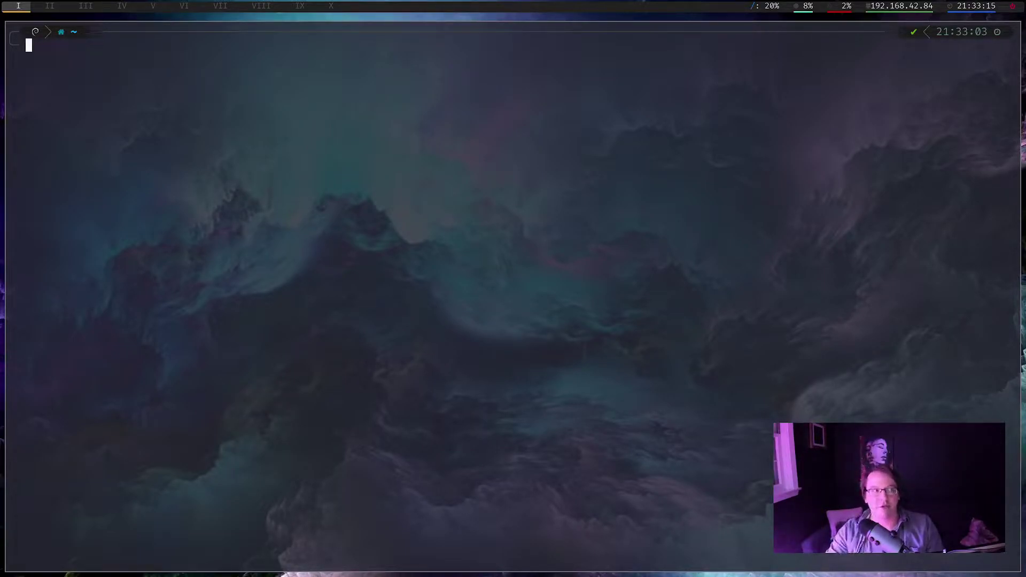
type("su")
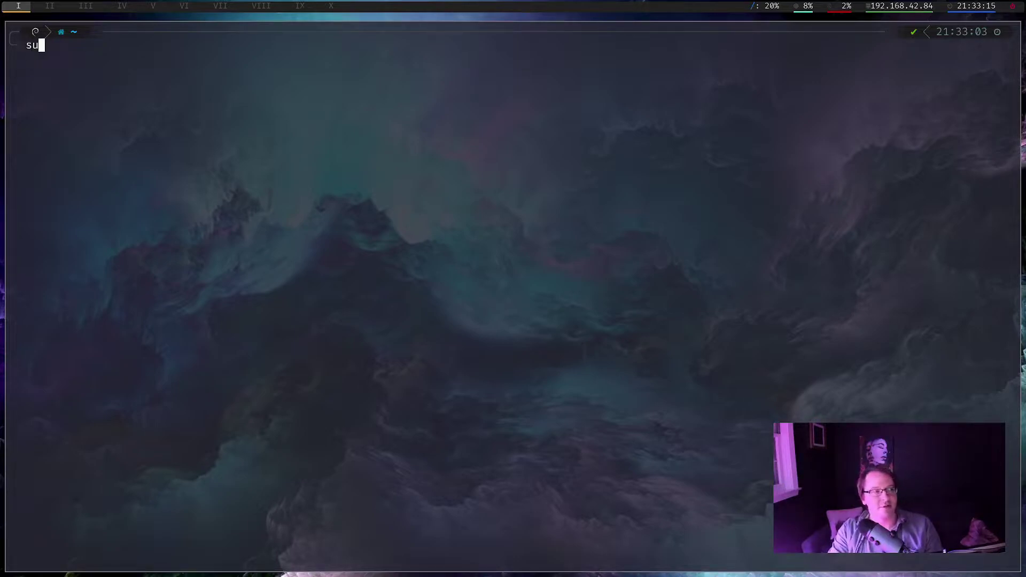
type("do apt install ")
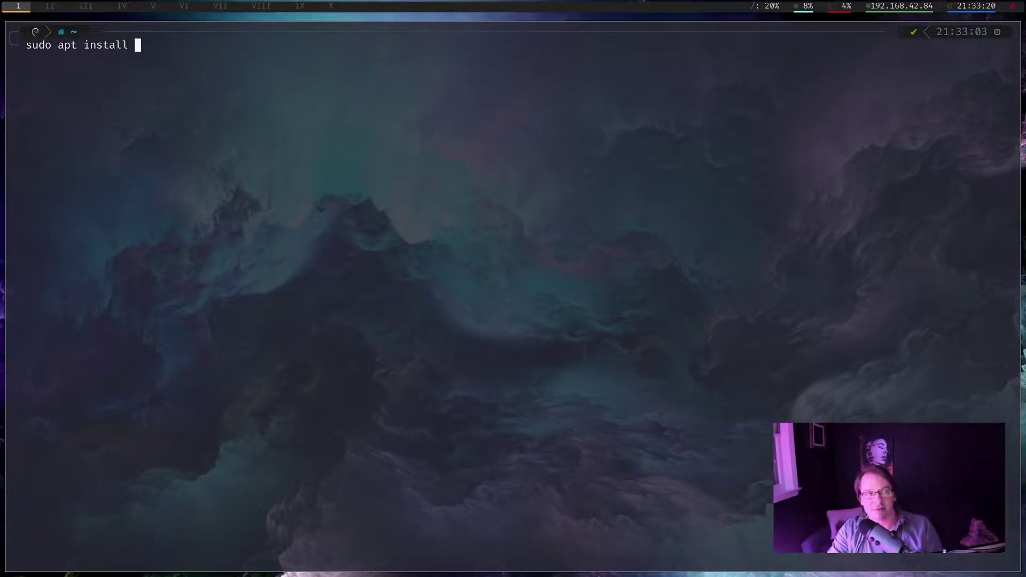
type("lxappearance")
key("Return")
key("Return")
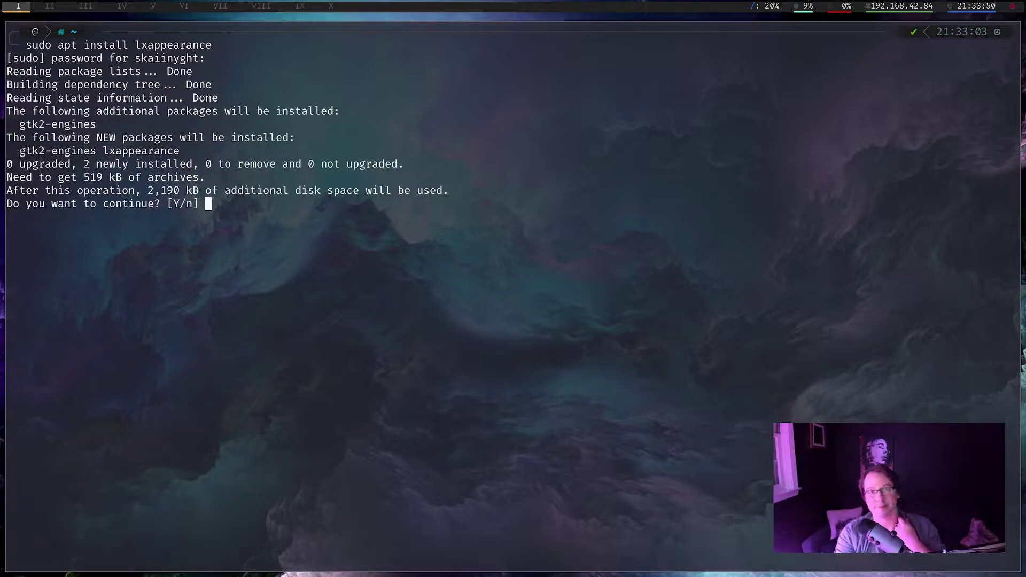
type("y")
key("Return")
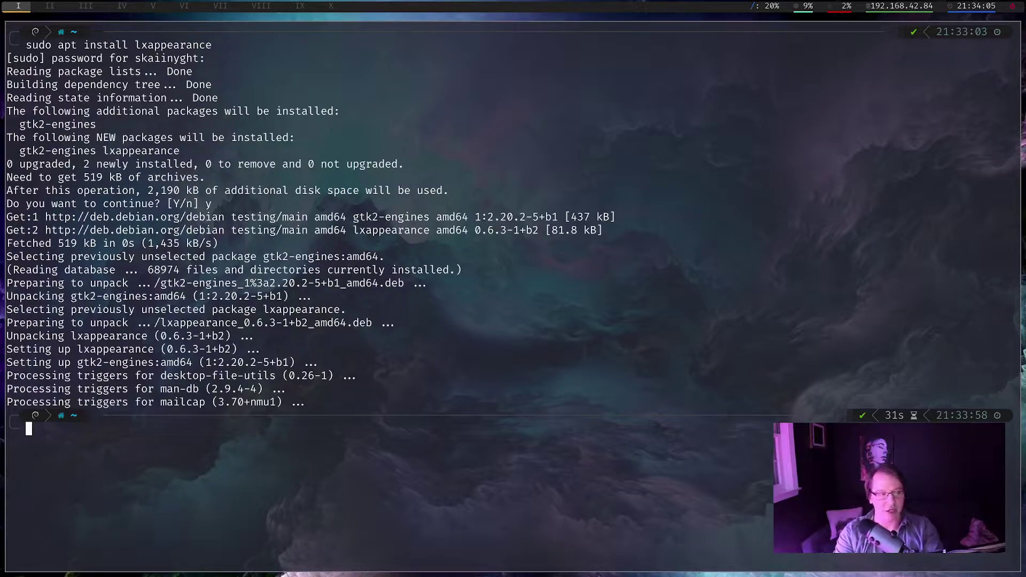
Close the terminal and launch lxappearance (Customize Look and Feel)
key("ctrl+d")
key("super+d")
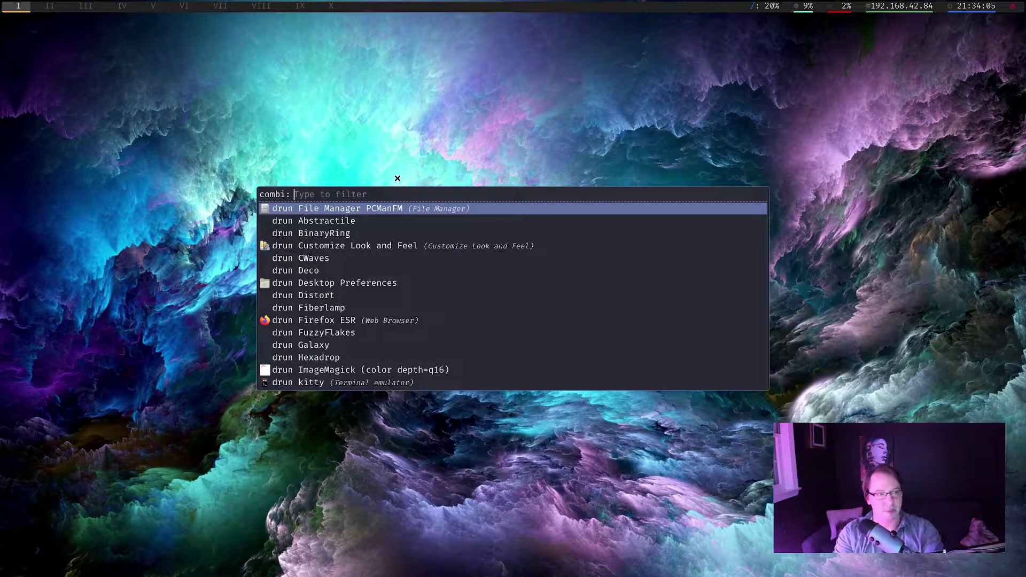
type("lxapp")
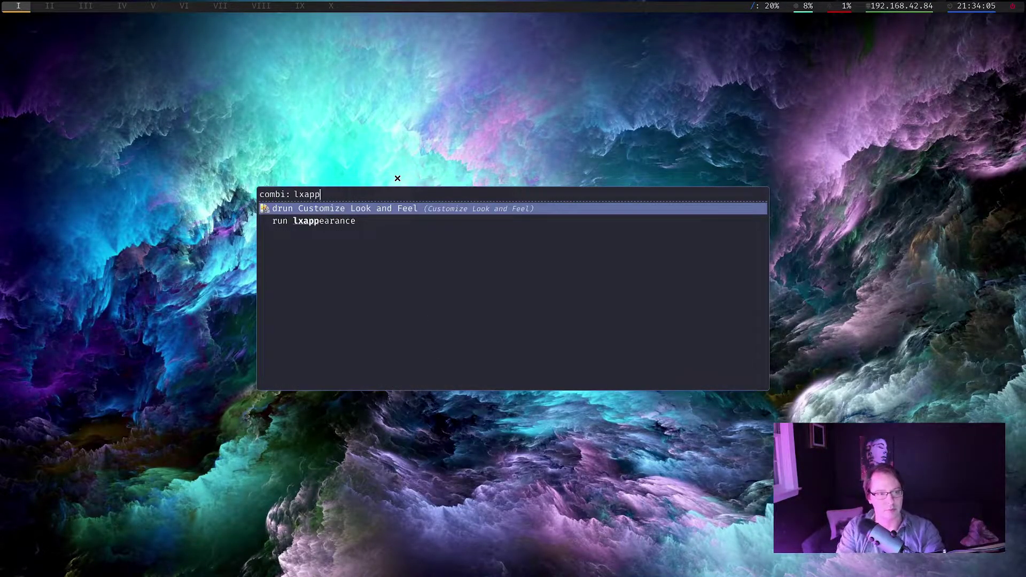
key("Return")
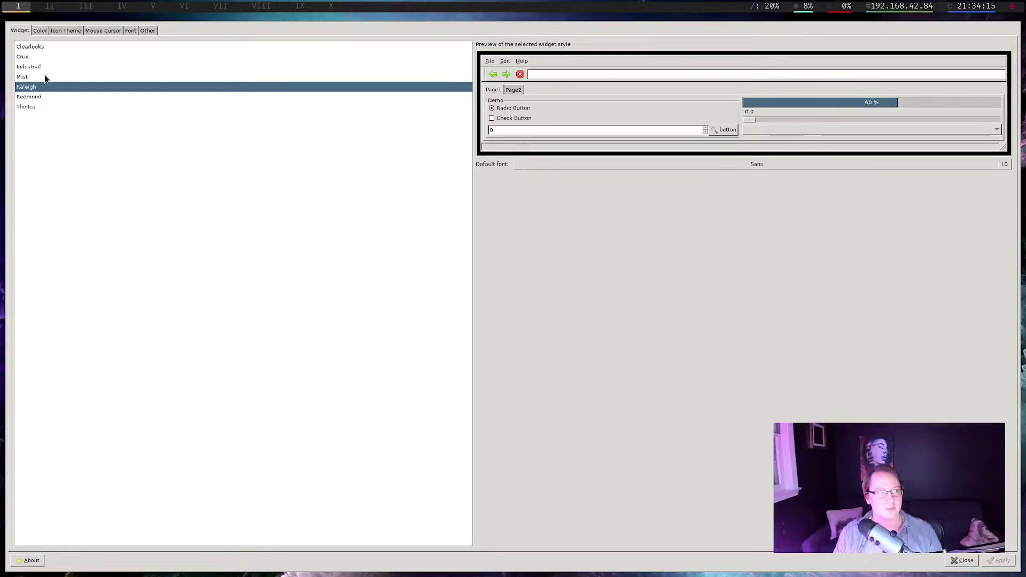
Review the color, icon theme, mouse cursor and font settings, comparing the previews of the Adwaita and nuoveXT.2.2 icon themes
left_click(41, 30)
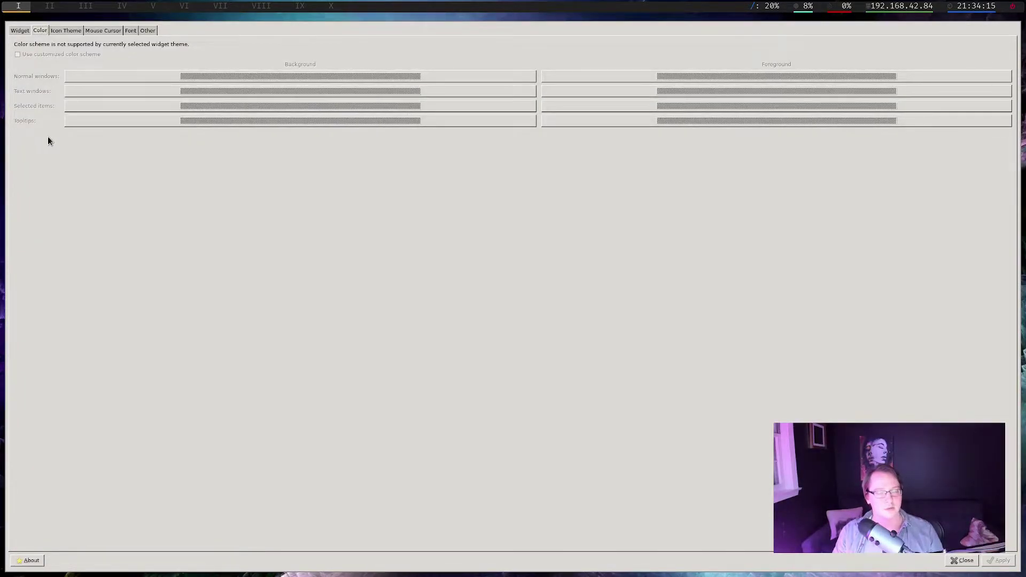
left_click(65, 31)
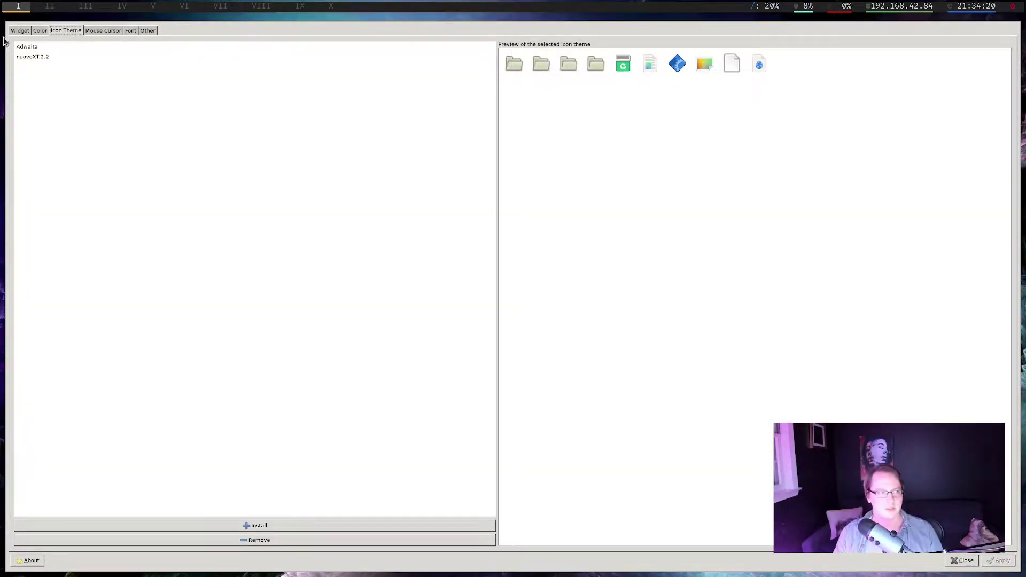
left_click(57, 47)
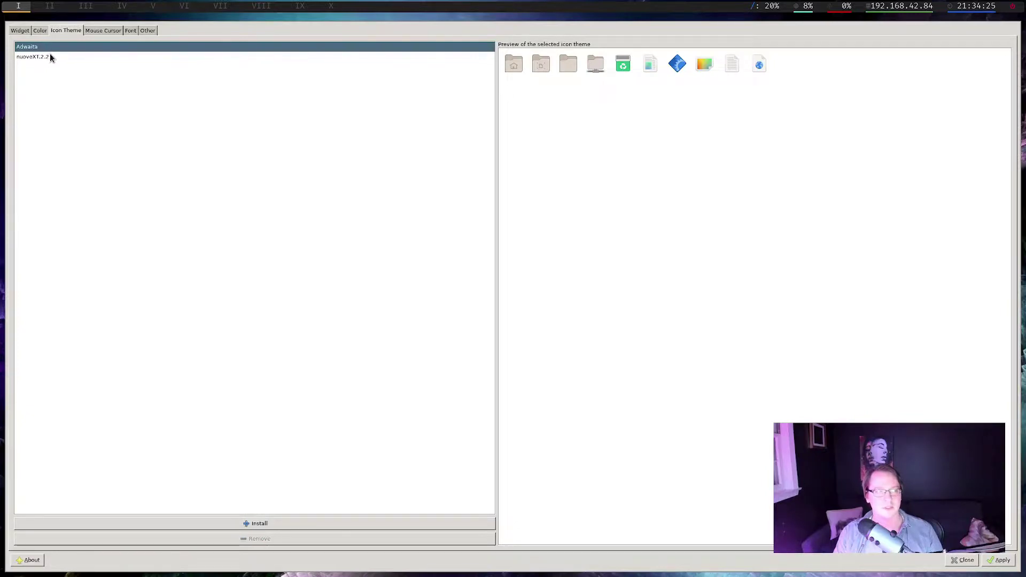
left_click(50, 57)
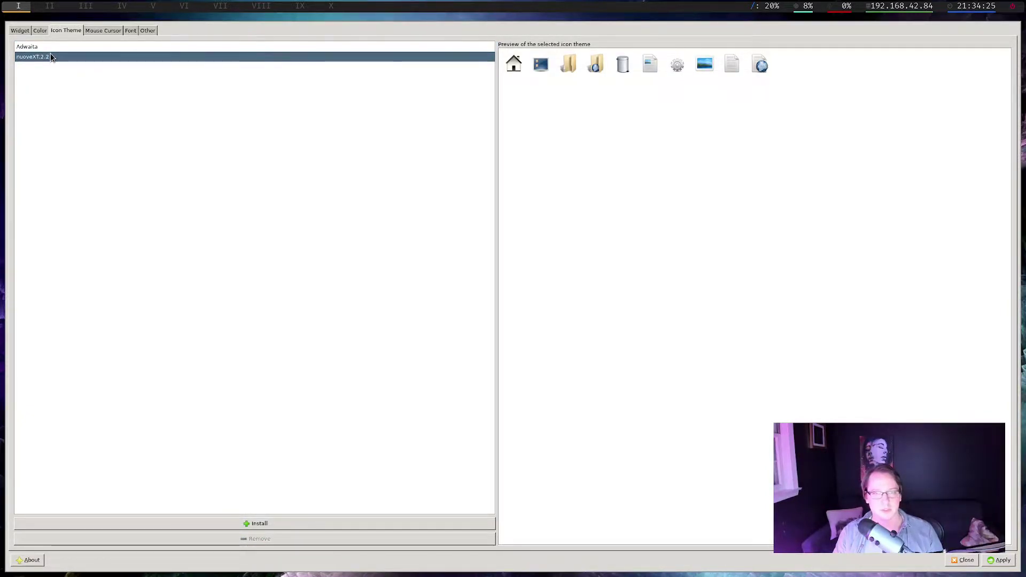
left_click(50, 47)
left_click(51, 57)
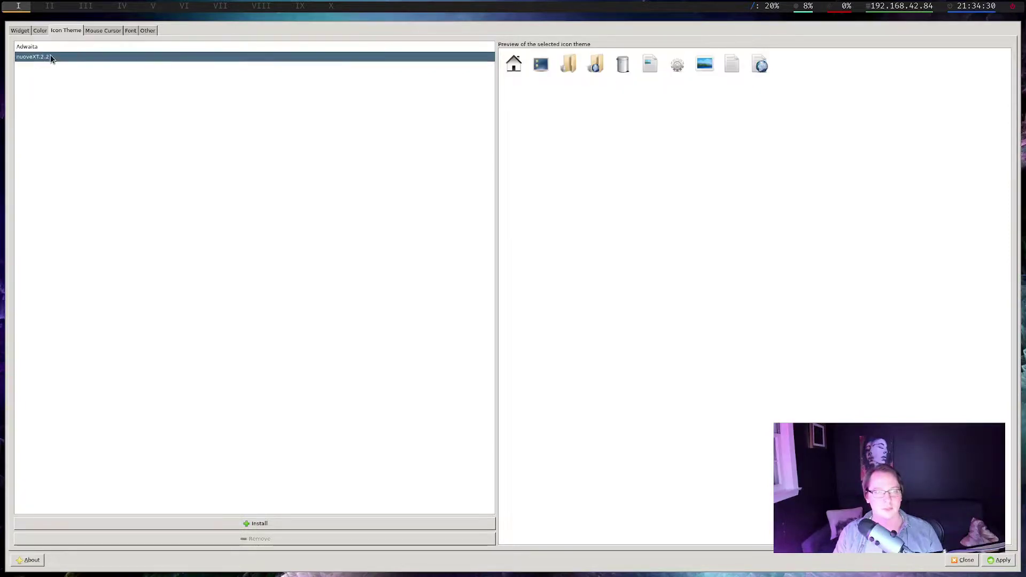
left_click(50, 50)
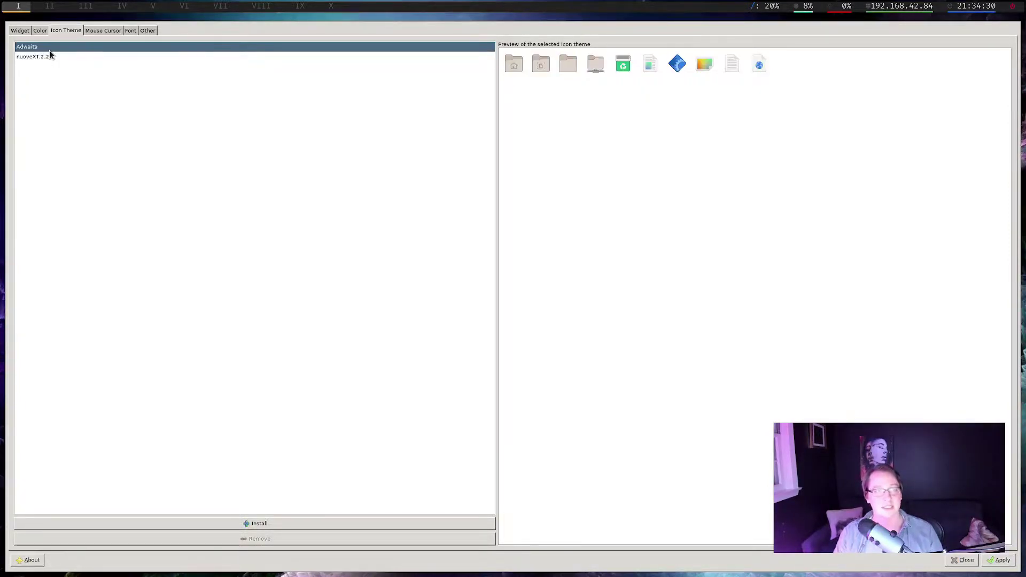
left_click(49, 56)
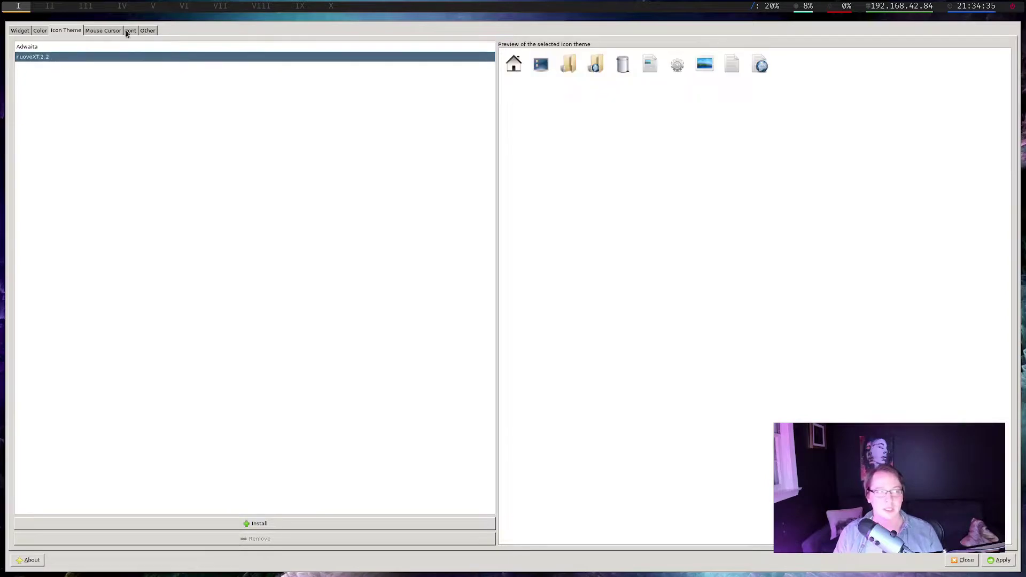
left_click(96, 32)
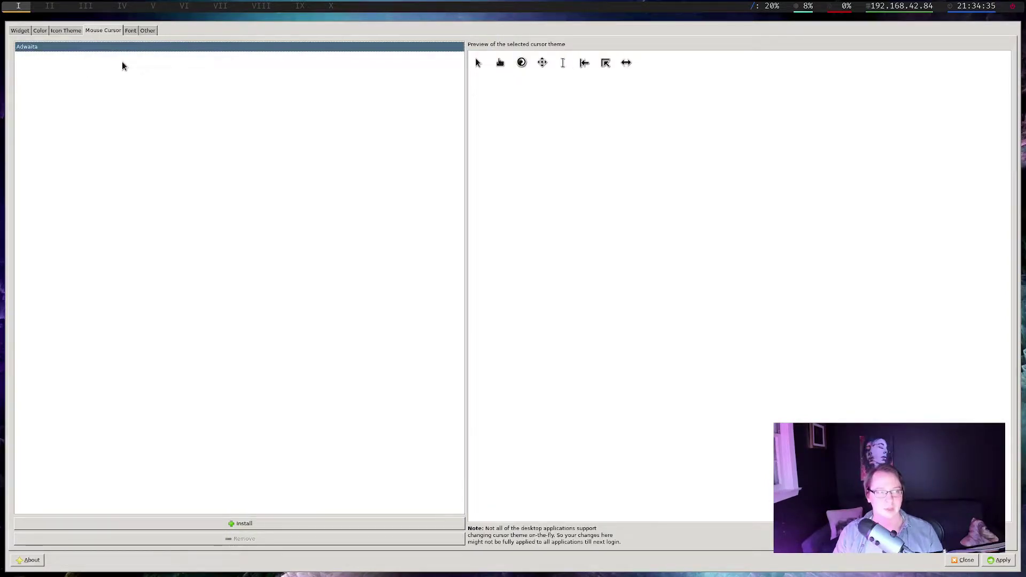
left_click(131, 30)
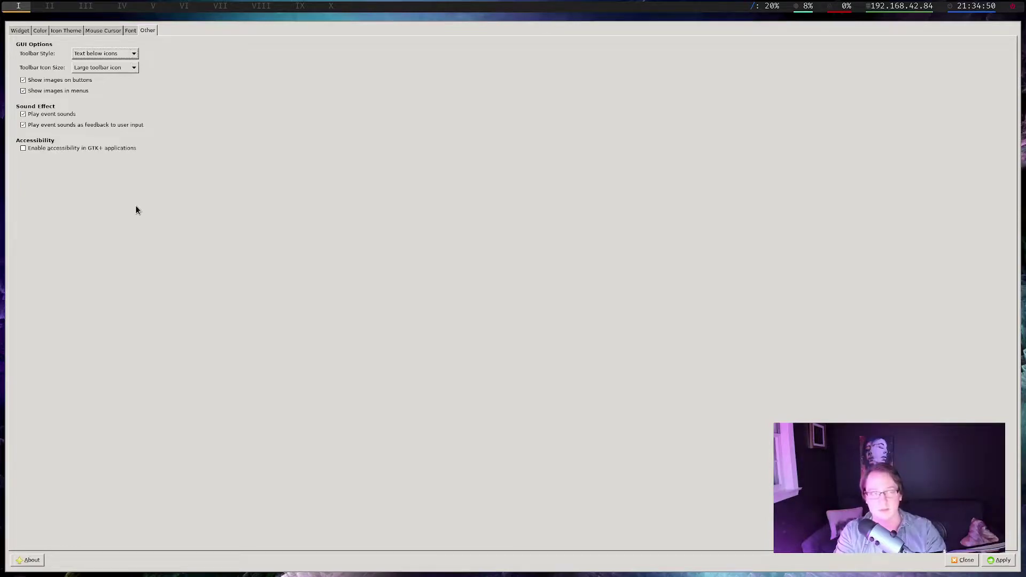
Install the oxygencursors and oxygen-icon-theme packages with apt in a new terminal, entering the sudo password
key("super+Return")
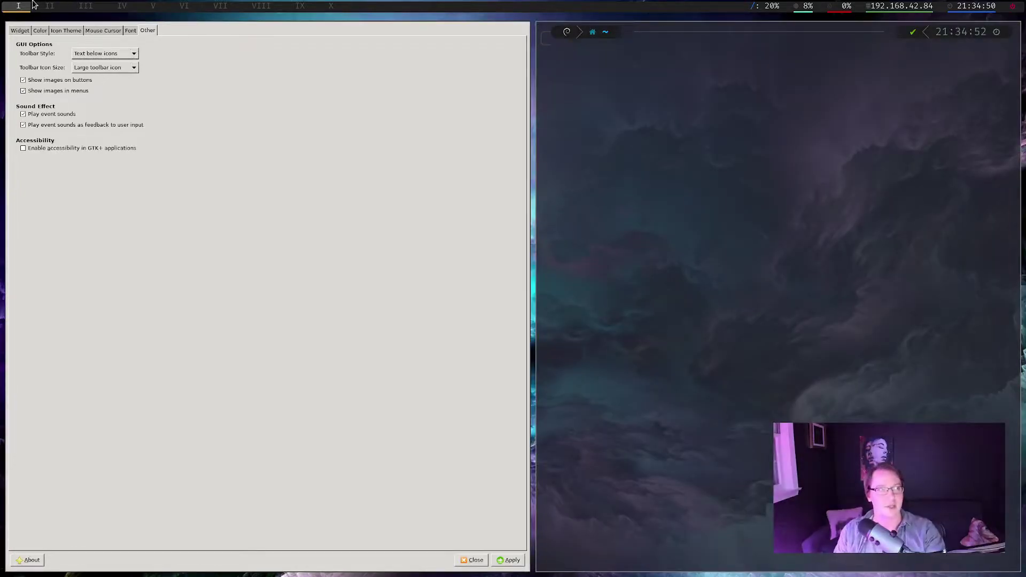
left_click(102, 30)
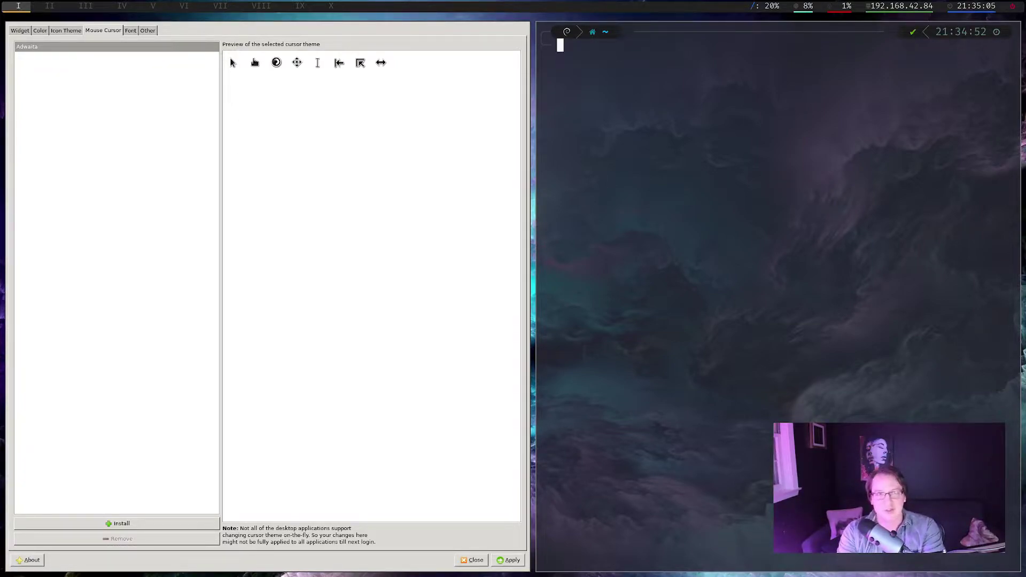
type("sudo apt isntall oxy")
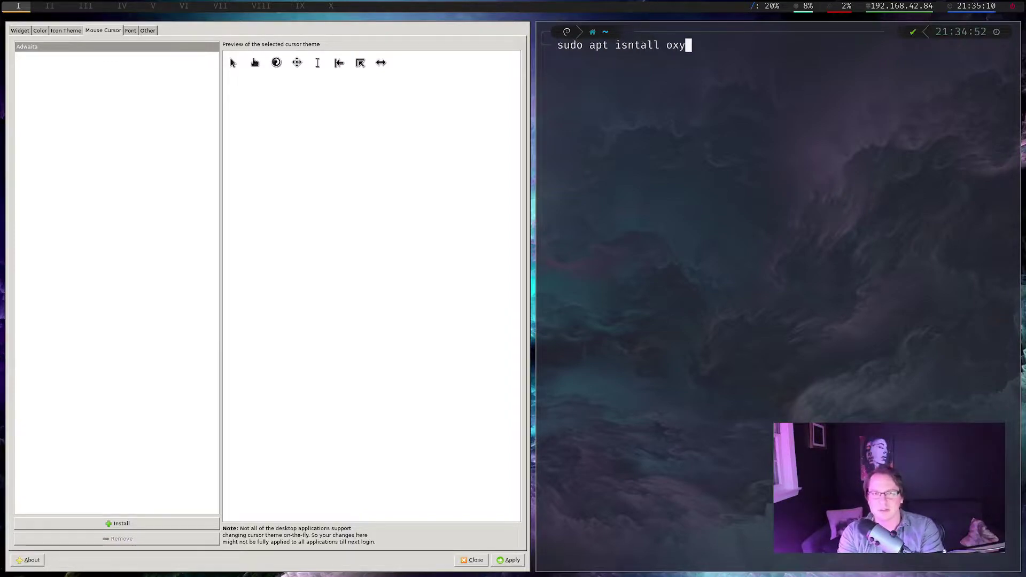
key("BackSpace")
key("BackSpace")
key("BackSpace")
key("BackSpace")
key("BackSpace")
key("BackSpace")
key("BackSpace")
key("BackSpace")
key("BackSpace")
key("BackSpace")
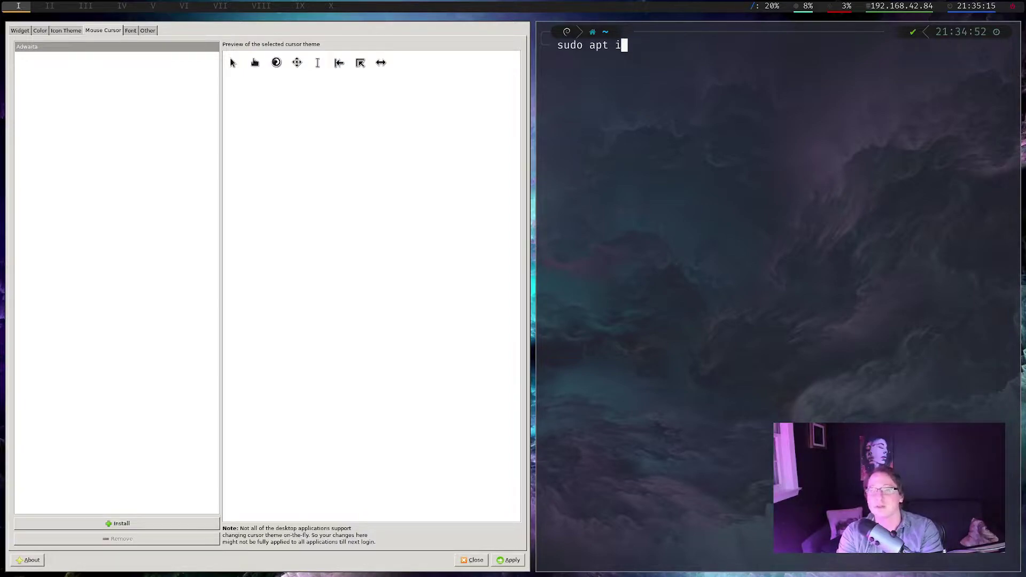
type("nstall oxy")
key("Tab")
key("Tab")
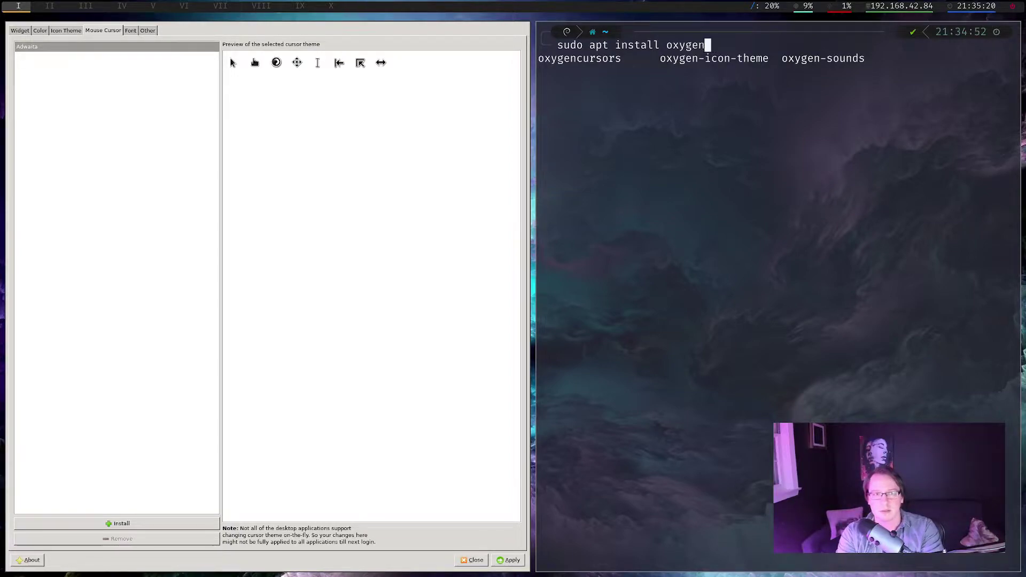
type("c")
key("Tab")
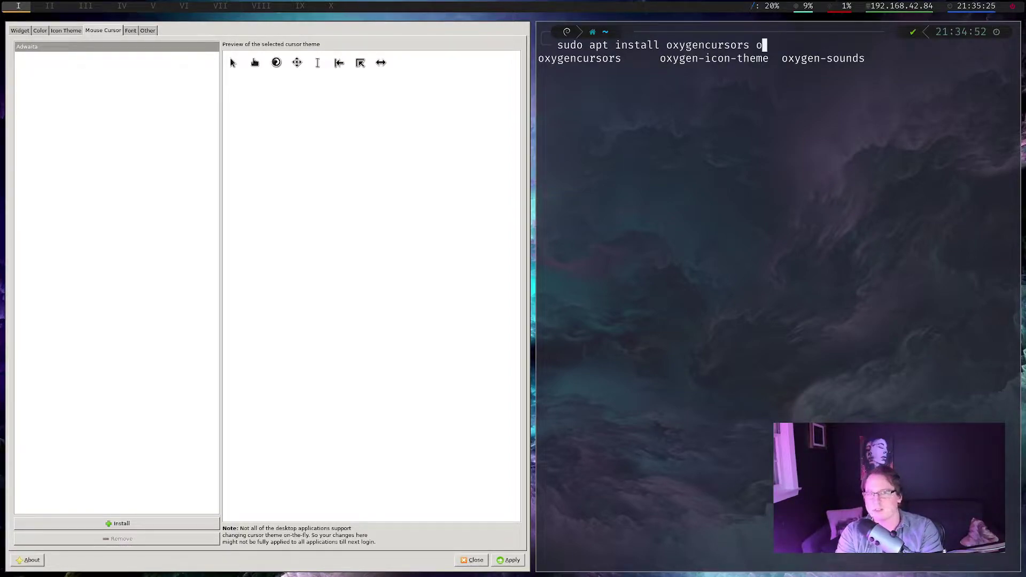
type("ox")
key("Tab")
key("Tab")
type("yg")
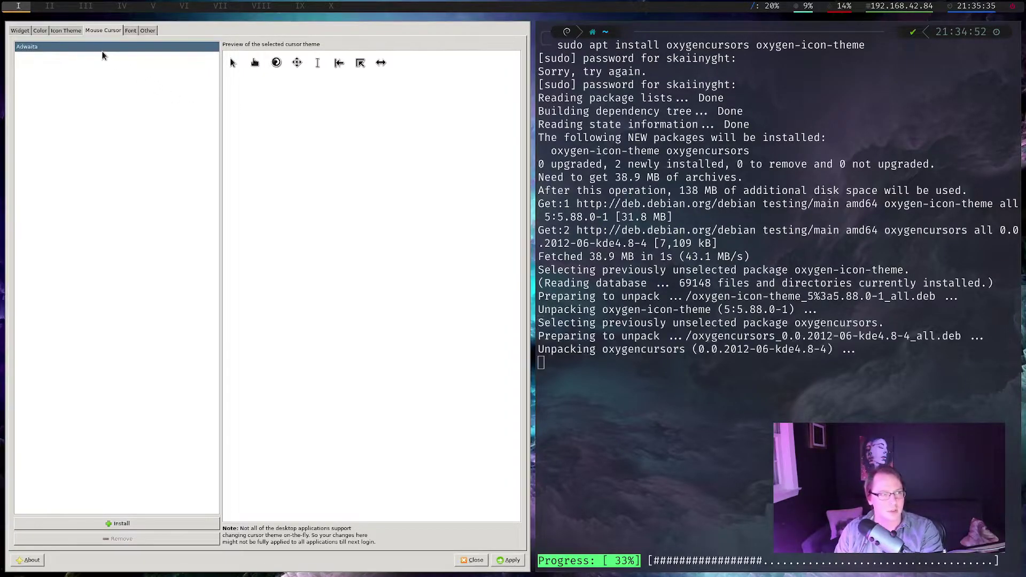
Close and relaunch Customize Look and Feel, and select the Oxygen icon theme
left_click(74, 32)
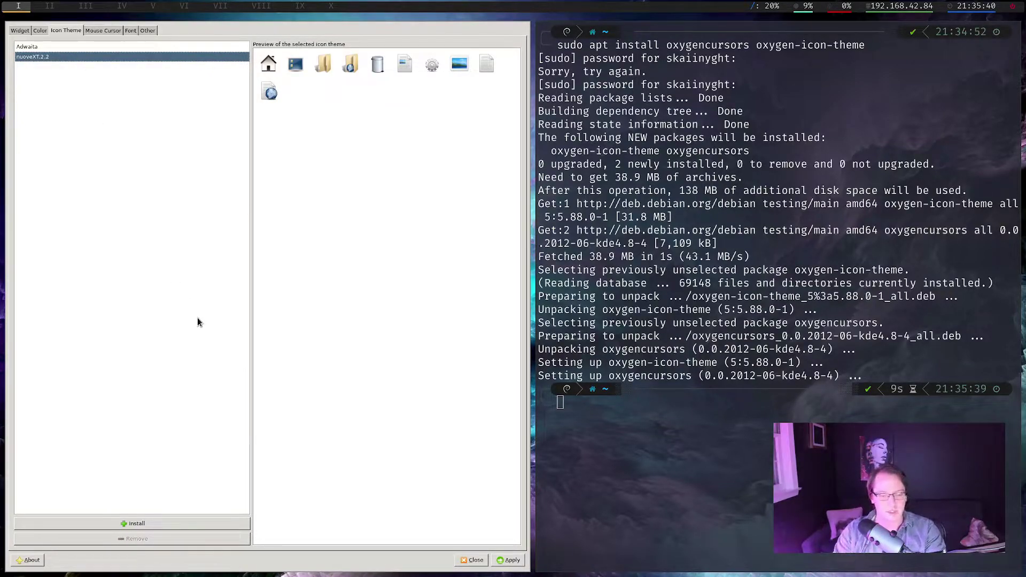
key("super+w")
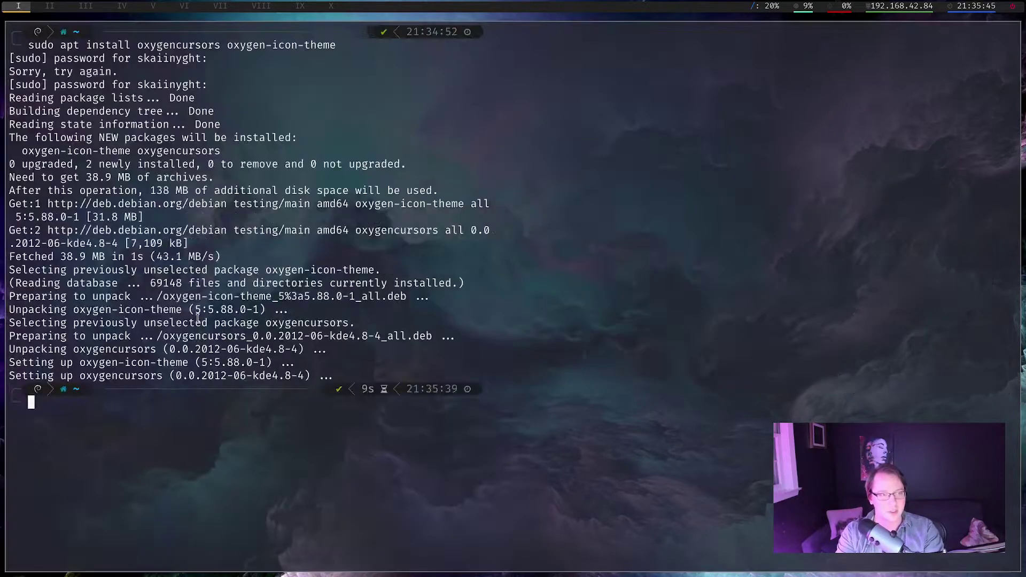
key("super+r")
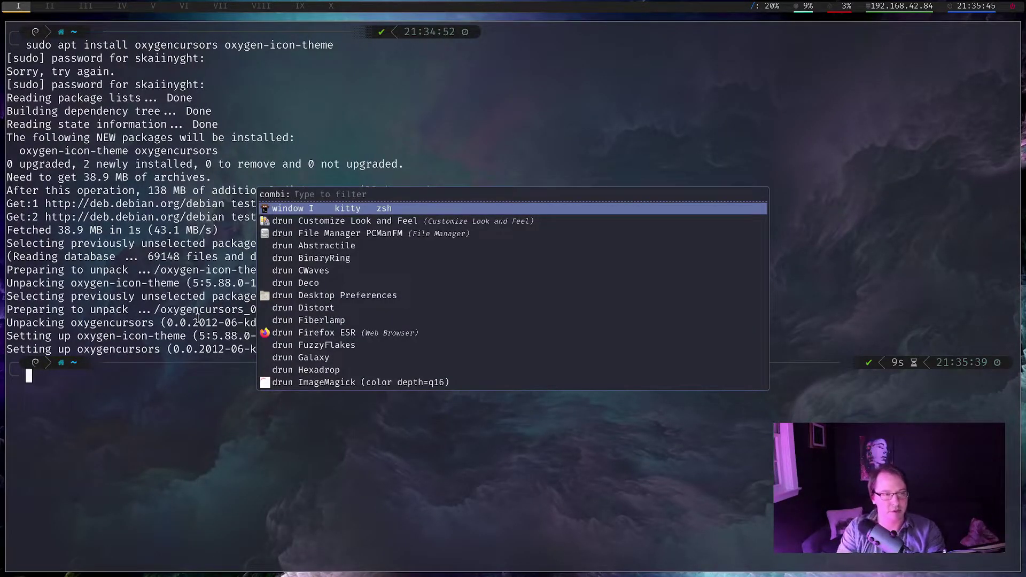
key("Down")
key("Return")
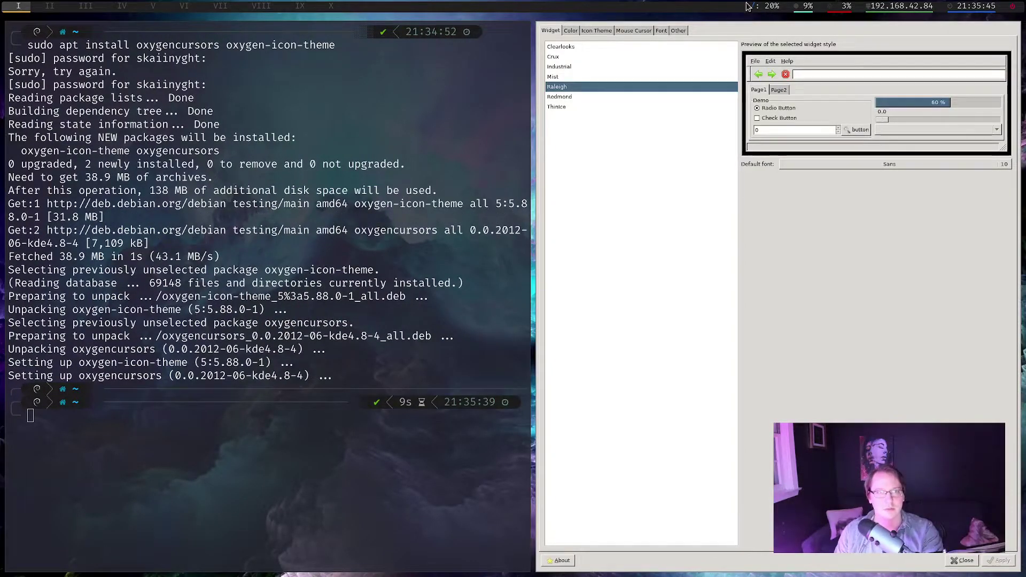
left_click(594, 31)
left_click(568, 66)
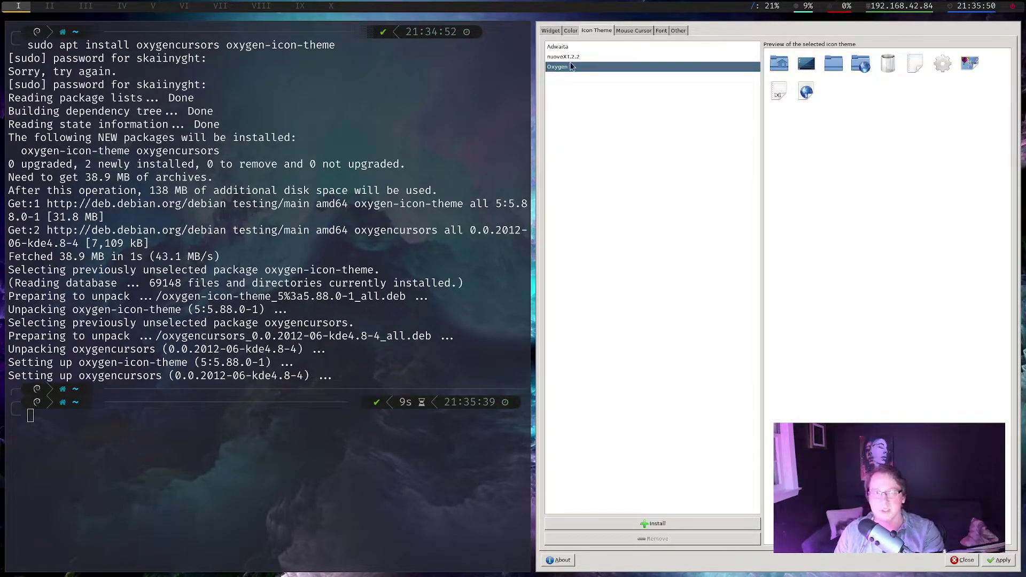
Compare the mouse cursor previews of the Oxygen Yellow, Grey, Green, Evening Lilac, Emerald, Desert and Default themes
left_click(630, 31)
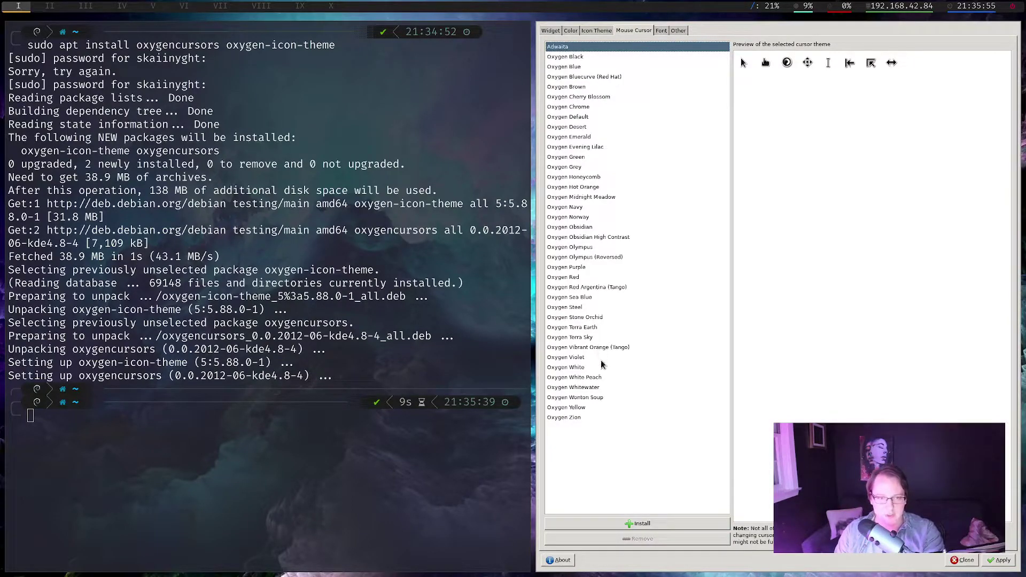
left_click(582, 406)
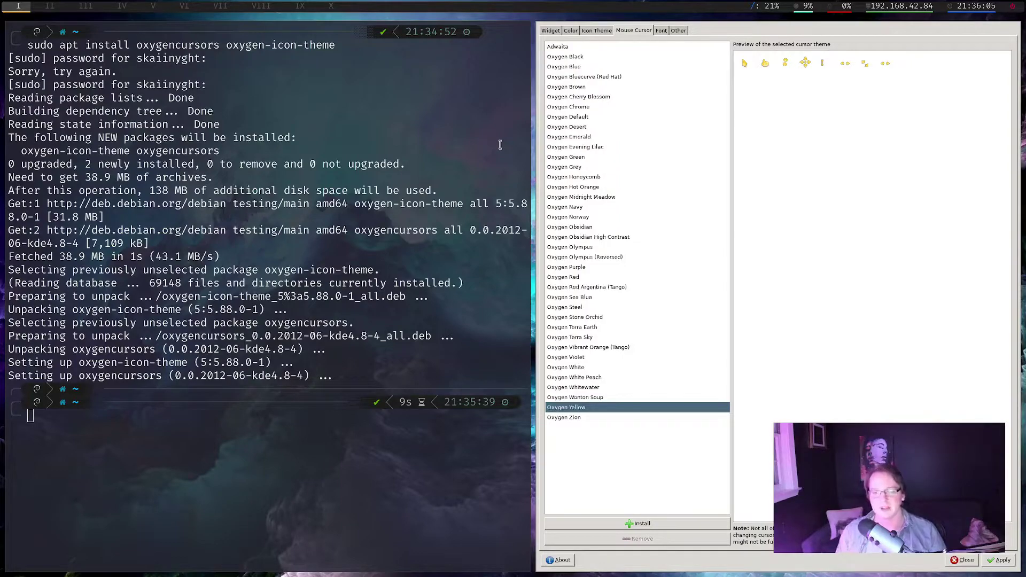
left_click(603, 169)
left_click(598, 157)
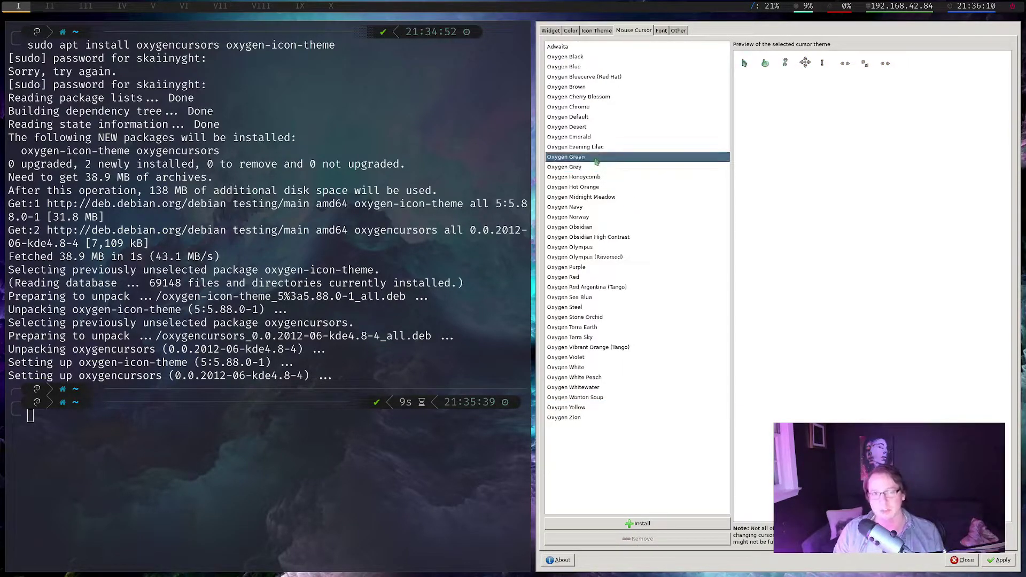
left_click(597, 150)
left_click(598, 138)
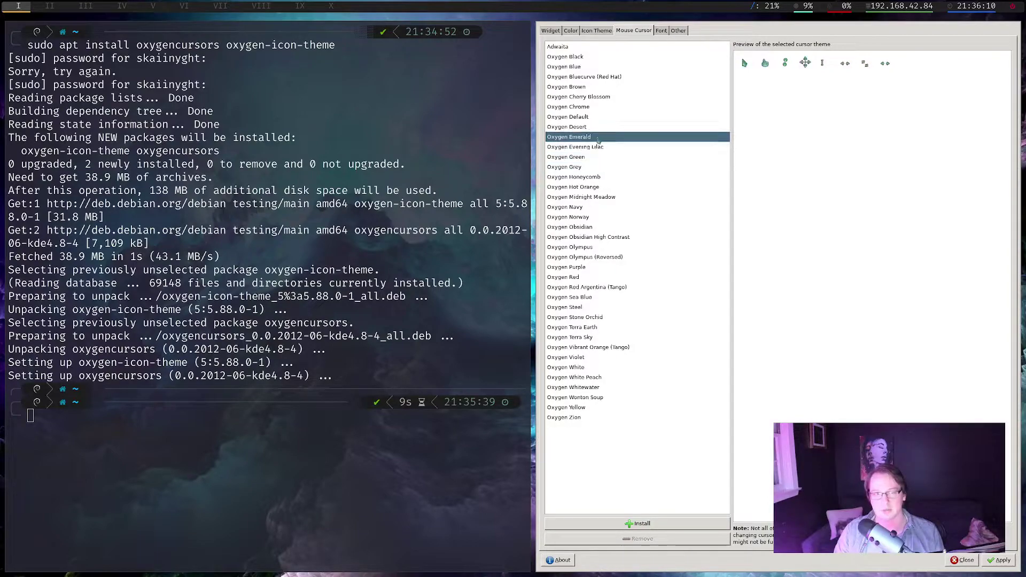
left_click(594, 127)
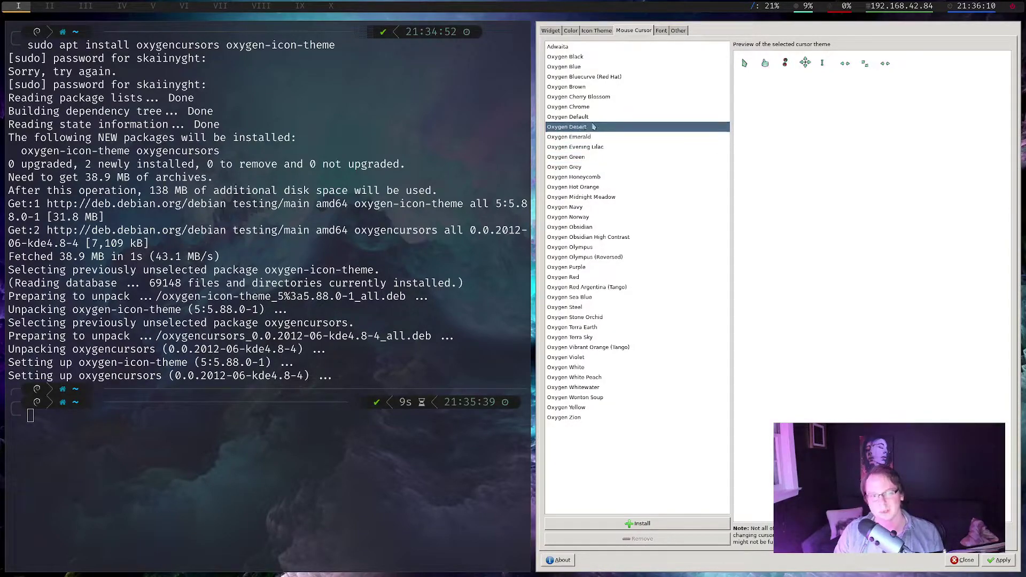
left_click(593, 119)
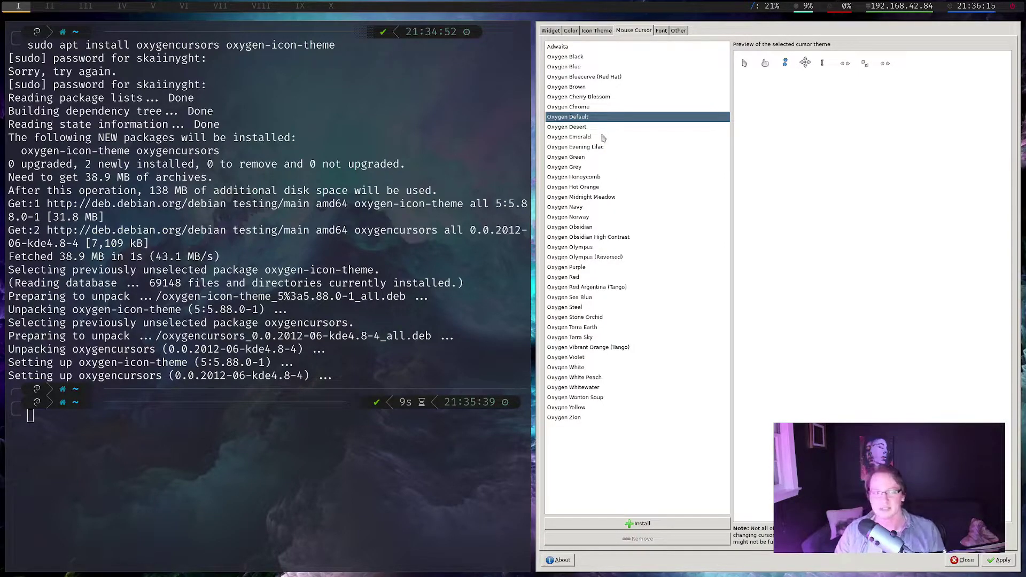
left_click(602, 138)
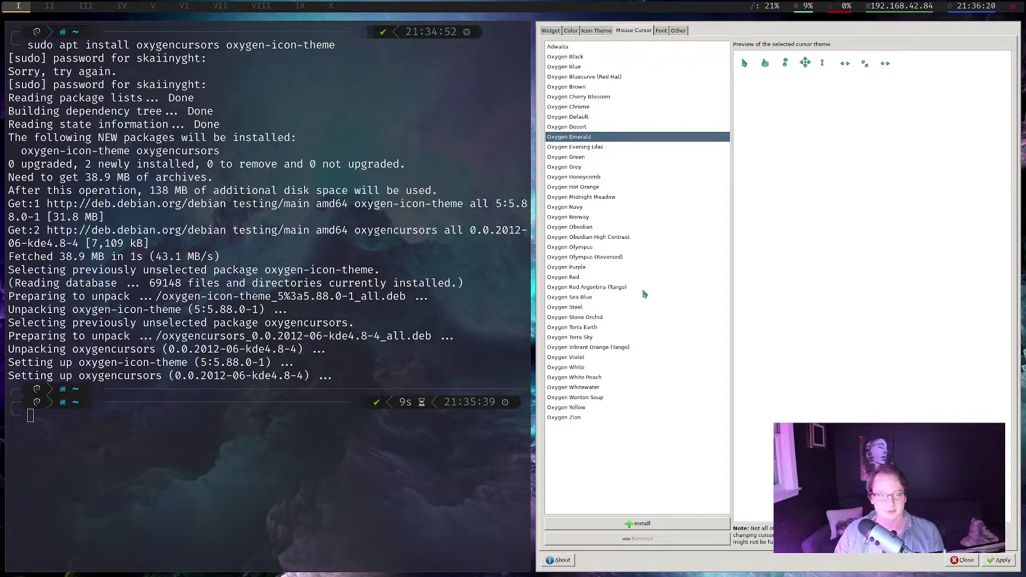
Check the Oxygen Wonton Soup and Oxygen Zion cursor previews, and apply the Oxygen Yellow cursor theme
left_click(584, 408)
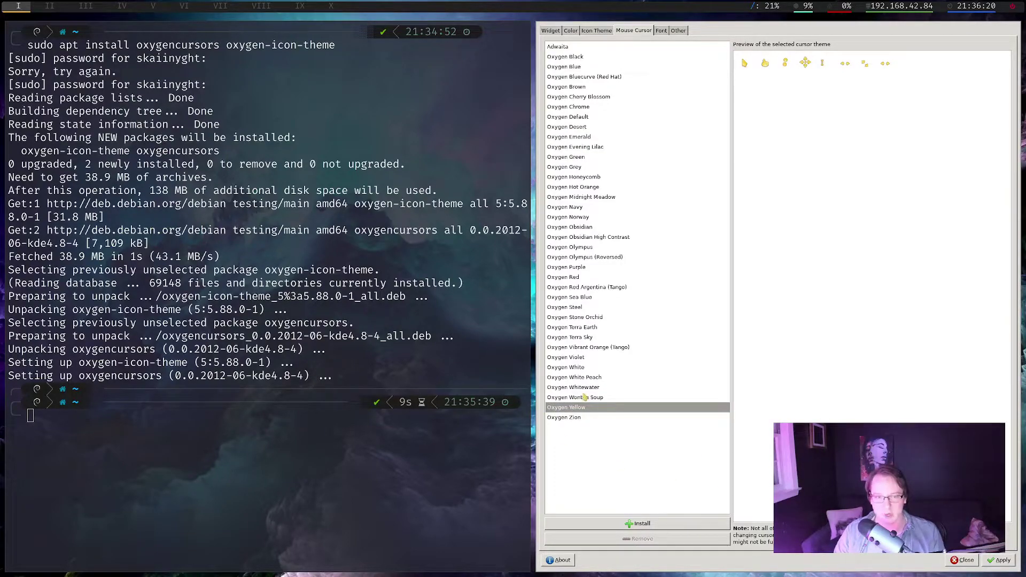
left_click(585, 397)
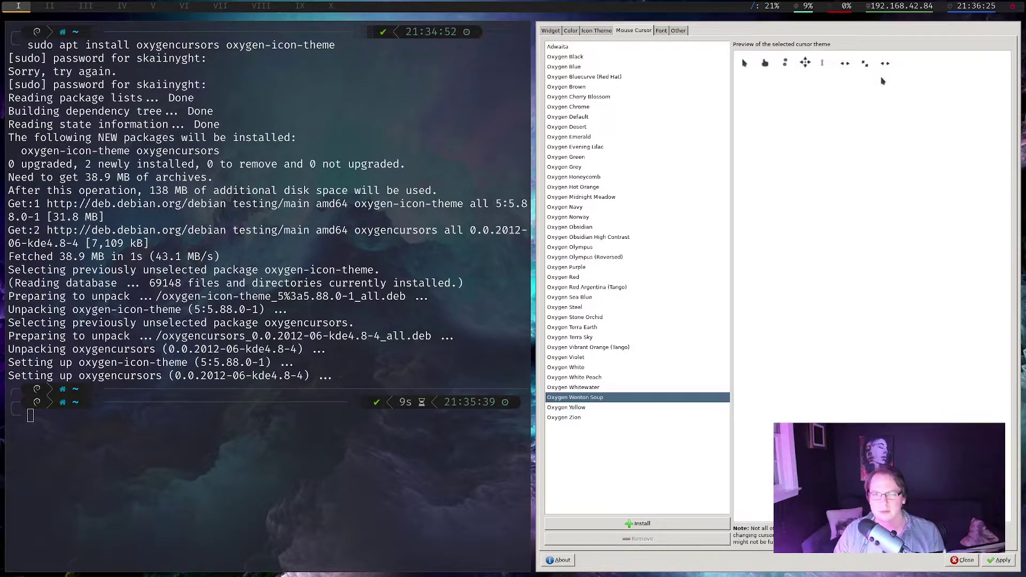
left_click(562, 417)
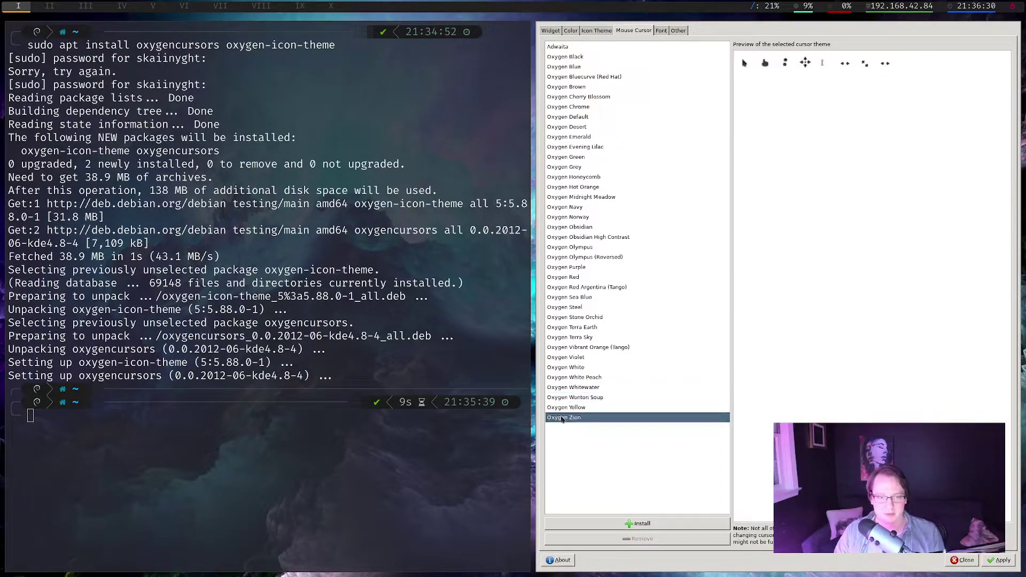
left_click(566, 409)
left_click(997, 560)
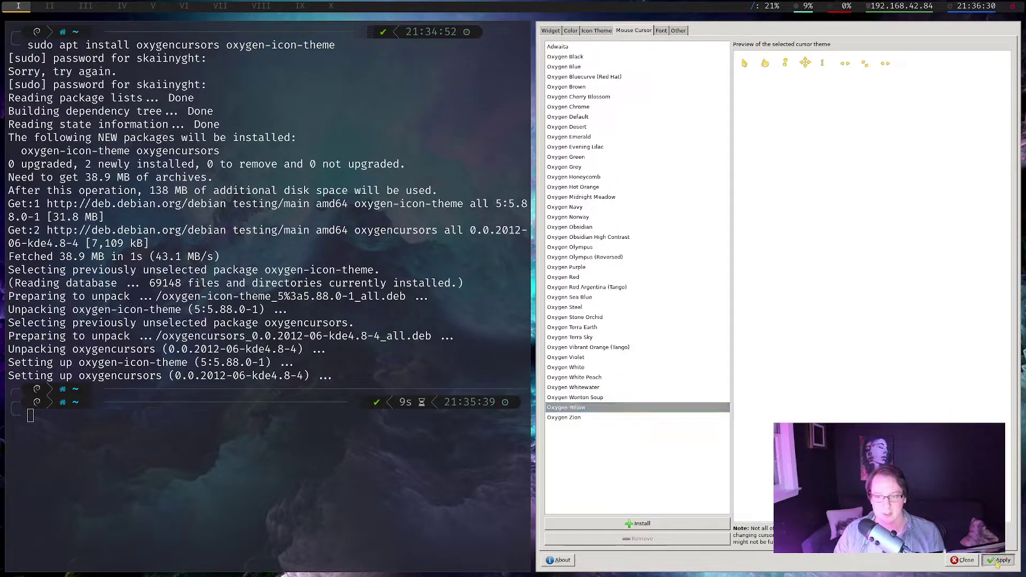
Replace the old terminal with a fresh one, and return to the icon theme list in Customize Look and Feel
left_click(468, 381)
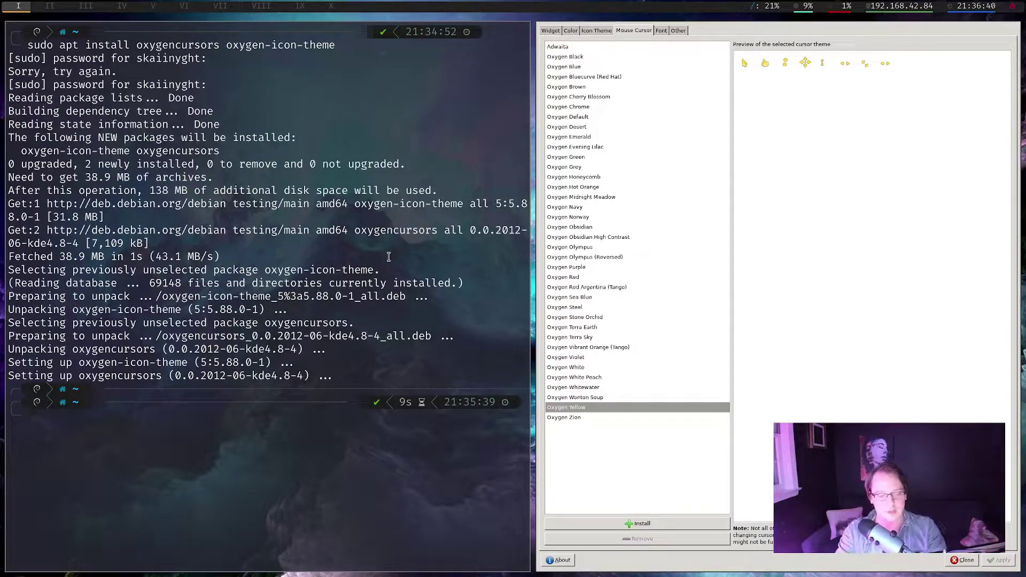
key("ctrl+d")
key("super+Return")
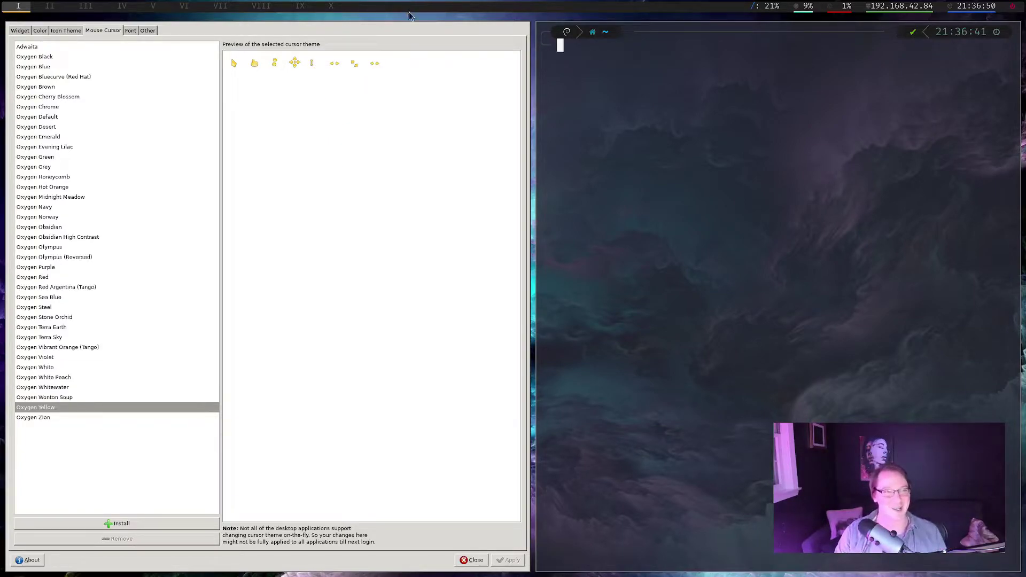
left_click(73, 32)
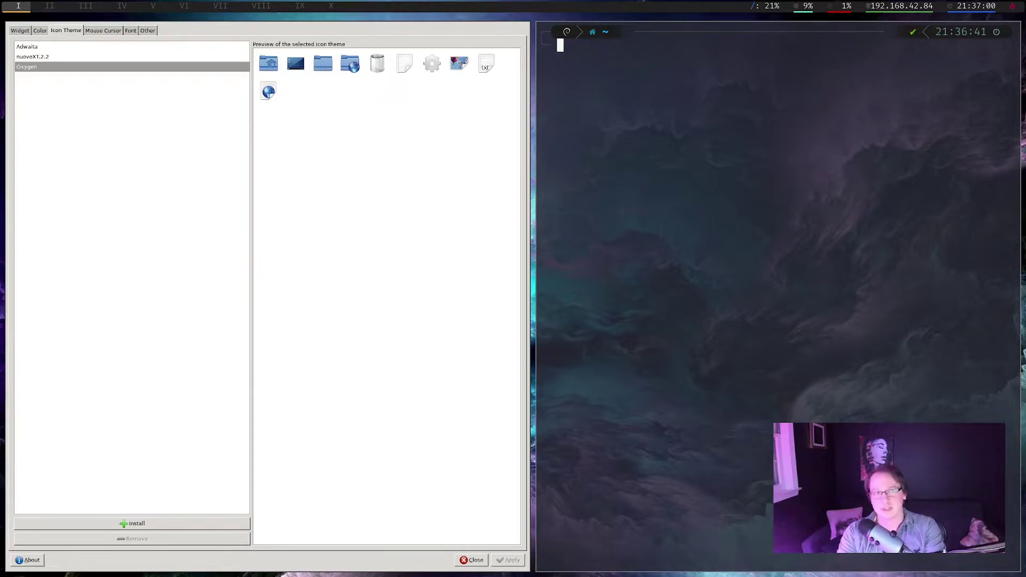
Enter sudo apt install *theme* in the new terminal to match theme packages by wildcard
type("sudo ")
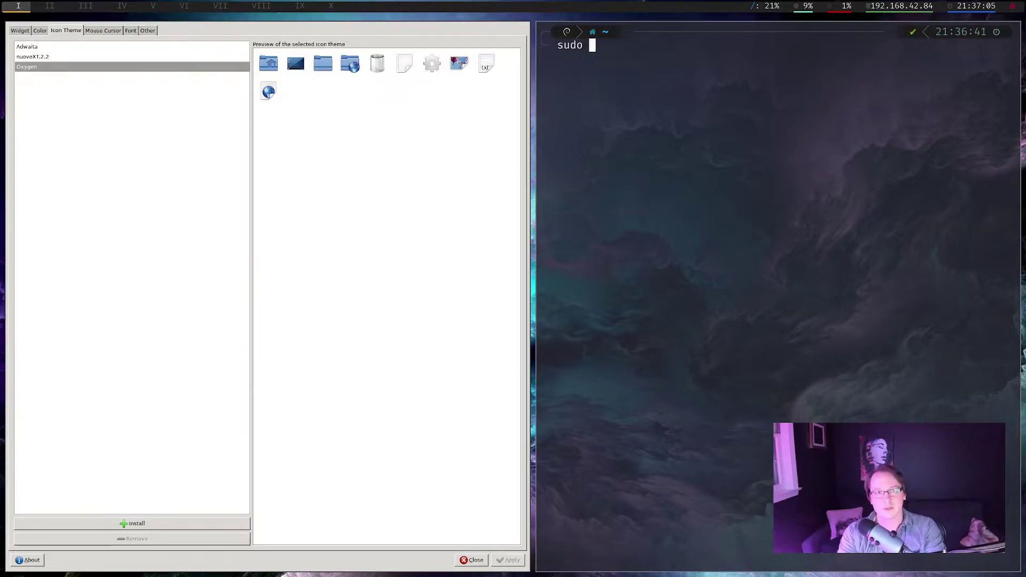
type("apt install")
key("BackSpace")
key("BackSpace")
key("BackSpace")
key("BackSpace")
key("BackSpace")
key("BackSpace")
key("BackSpace")
type("s")
key("BackSpace")
type("nstall ")
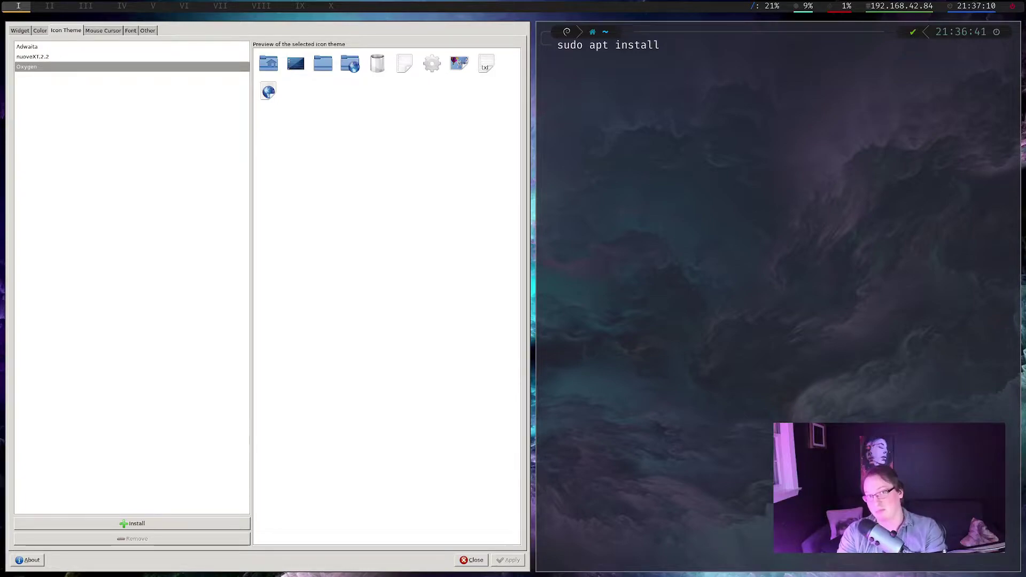
type("*")
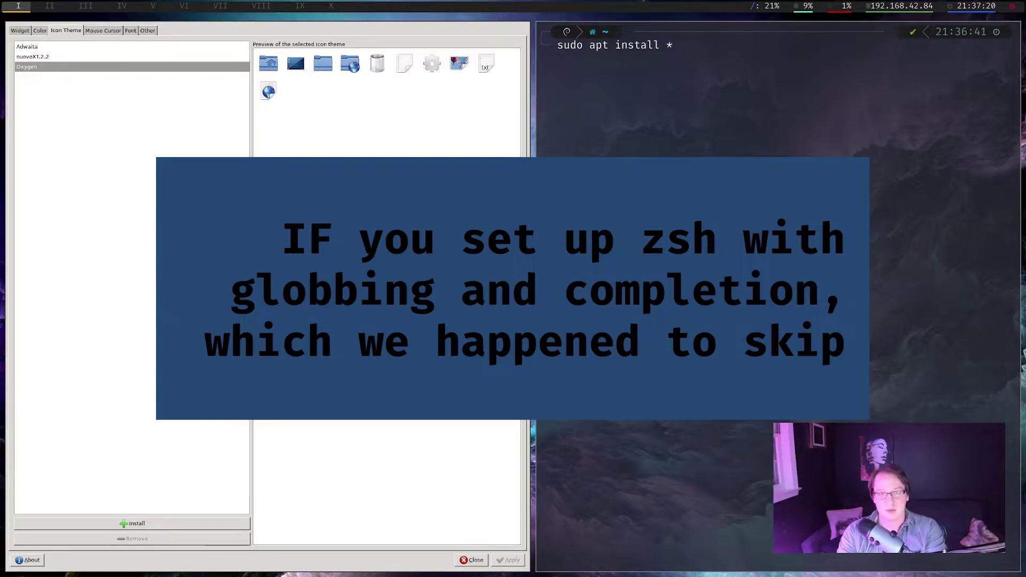
type("theme*")
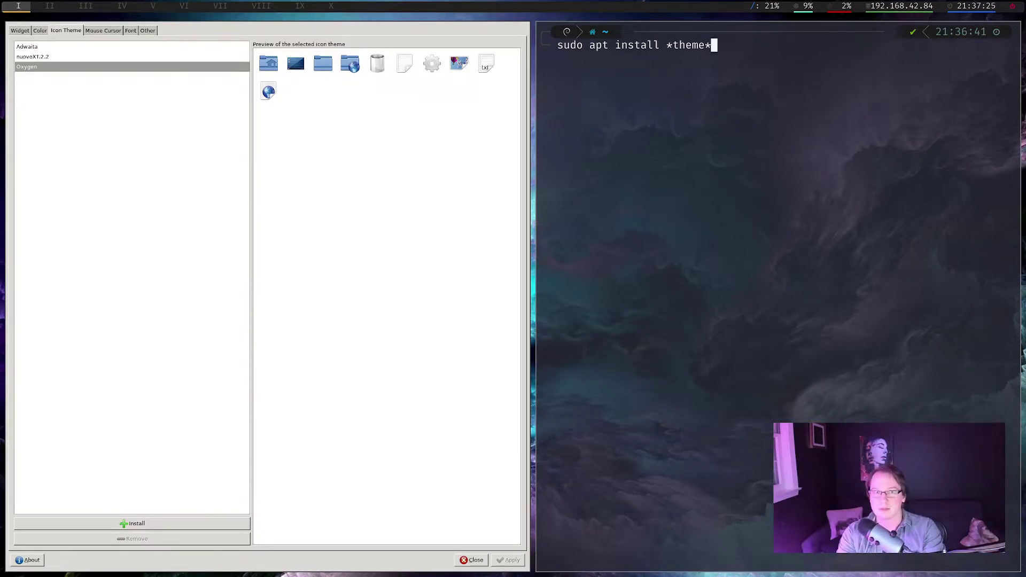
Try *.the as the package pattern, restore it to *theme* and submit the apt install command
key("BackSpace")
key("BackSpace")
key("BackSpace")
key("BackSpace")
key("BackSpace")
key("BackSpace")
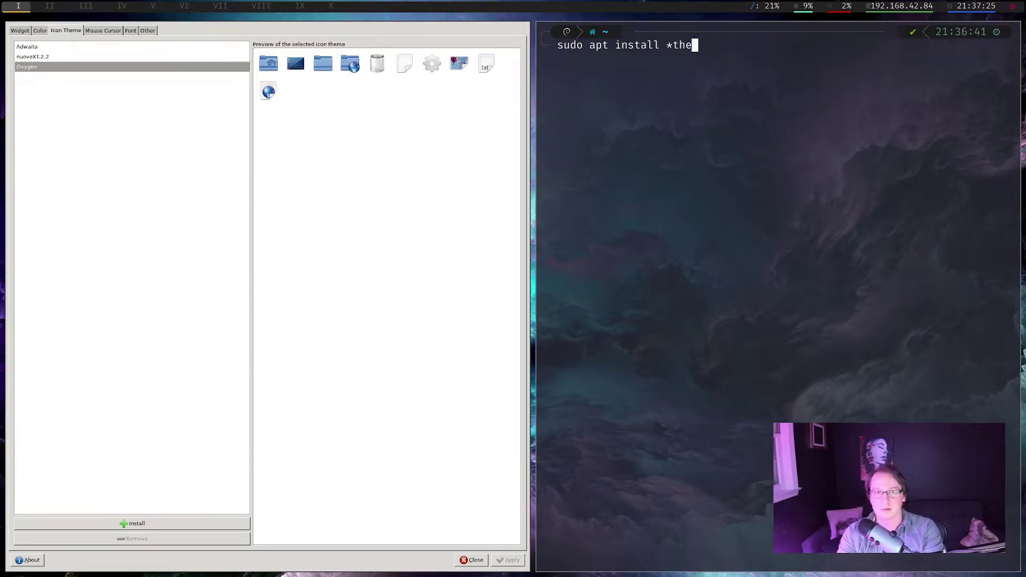
key("BackSpace")
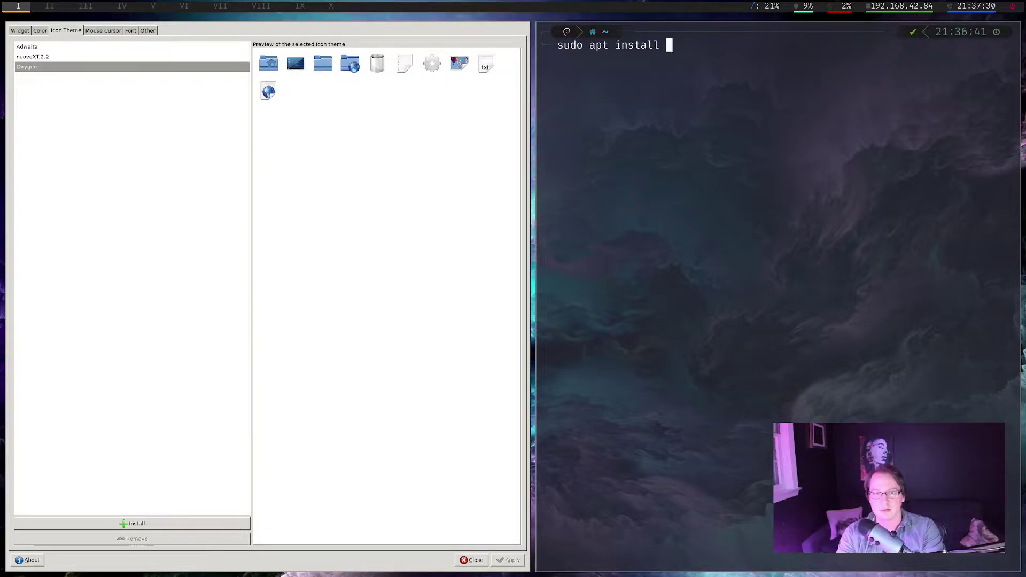
type("*.the")
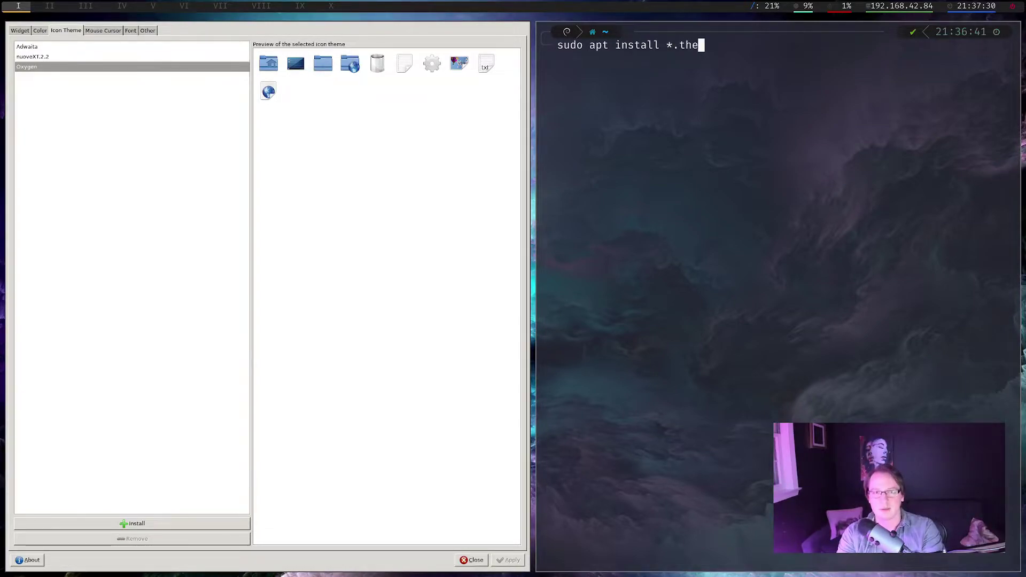
key("BackSpace")
key("BackSpace")
key("BackSpace")
key("BackSpace")
key("BackSpace")
key("BackSpace")
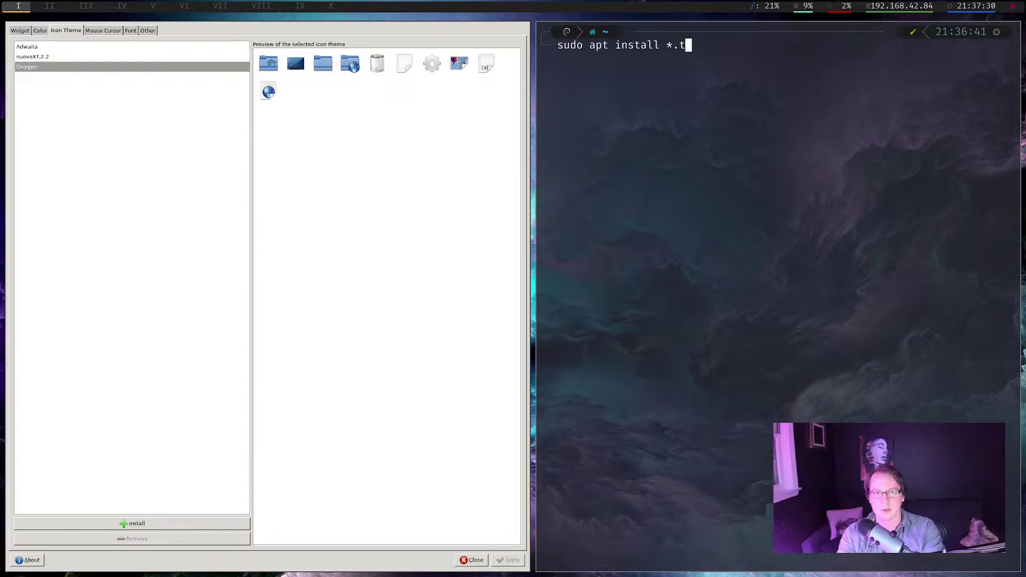
type("*theme*")
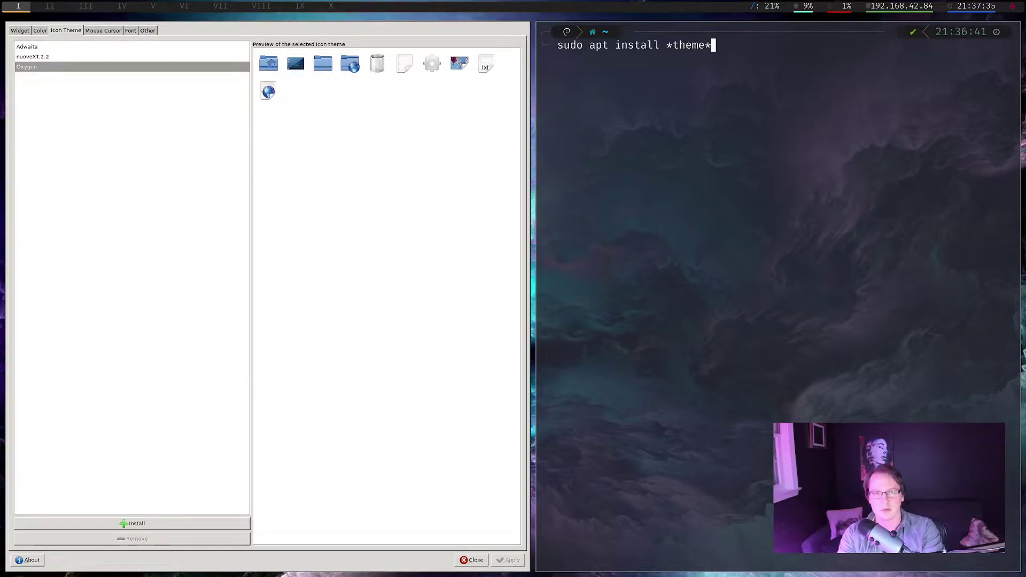
key("Return")
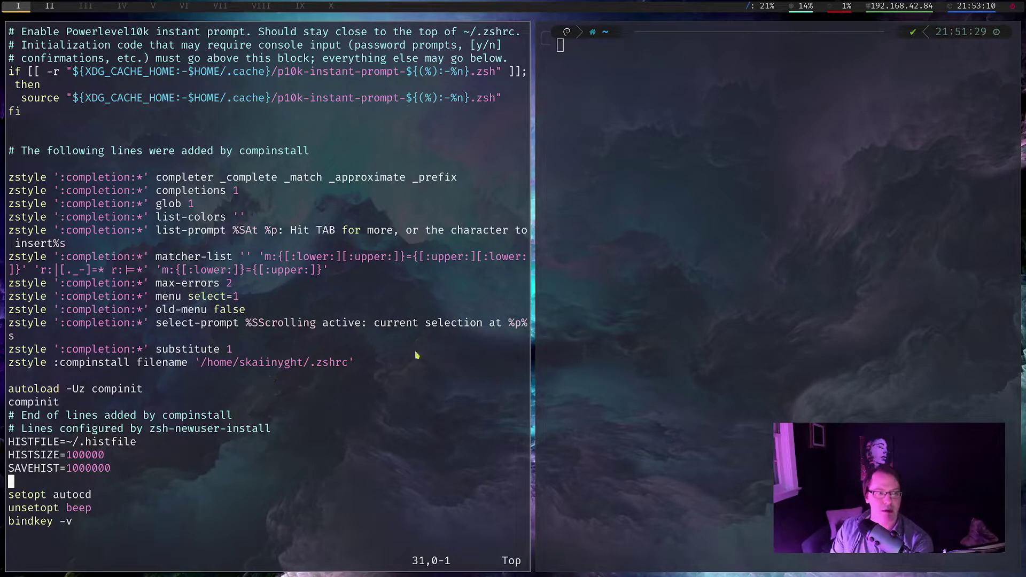
Examine the compinstall zstyle lines in .zshrc, including the old-menu, list-colors, glob and completions settings
left_click_drag(391, 353, 8, 282)
left_click_drag(2, 229, 16, 190)
left_click(401, 258)
left_click(374, 310)
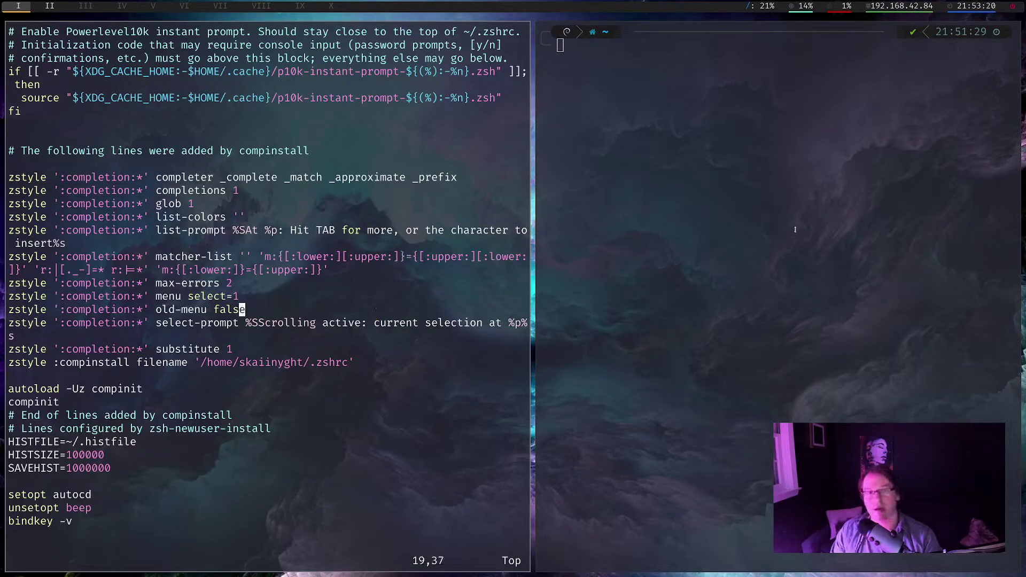
left_click(271, 224)
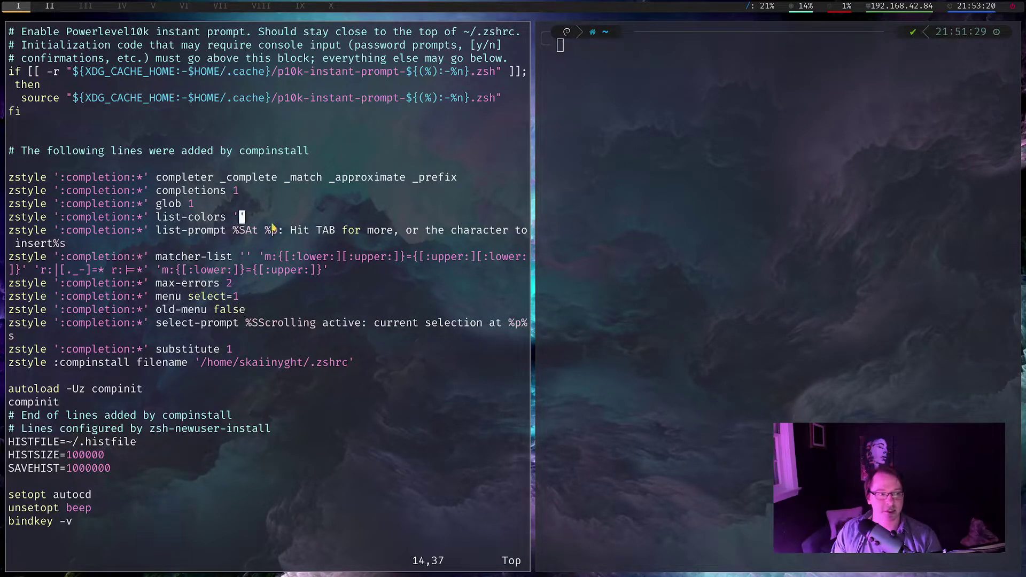
left_click(273, 206)
left_click(274, 192)
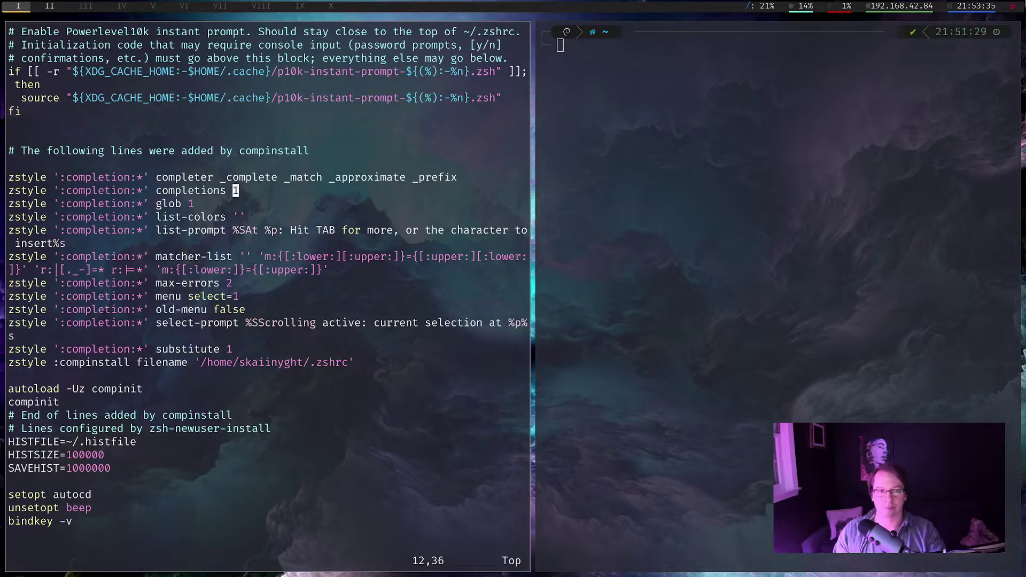
Enter sudo apt install *theme* in the empty terminal and expand the wildcard into the completion list of matching packages
left_click(692, 180)
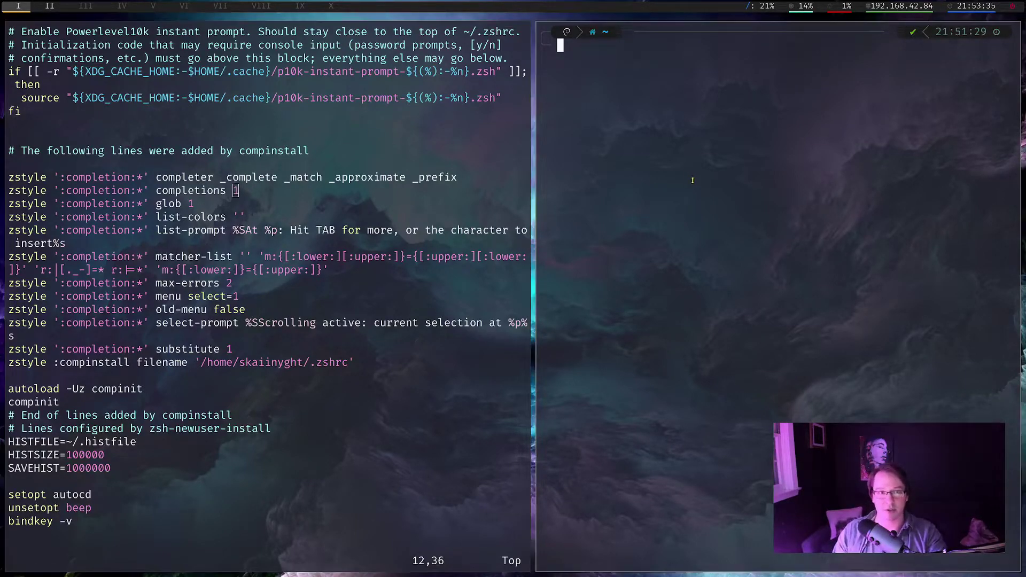
type("sudo apt install ")
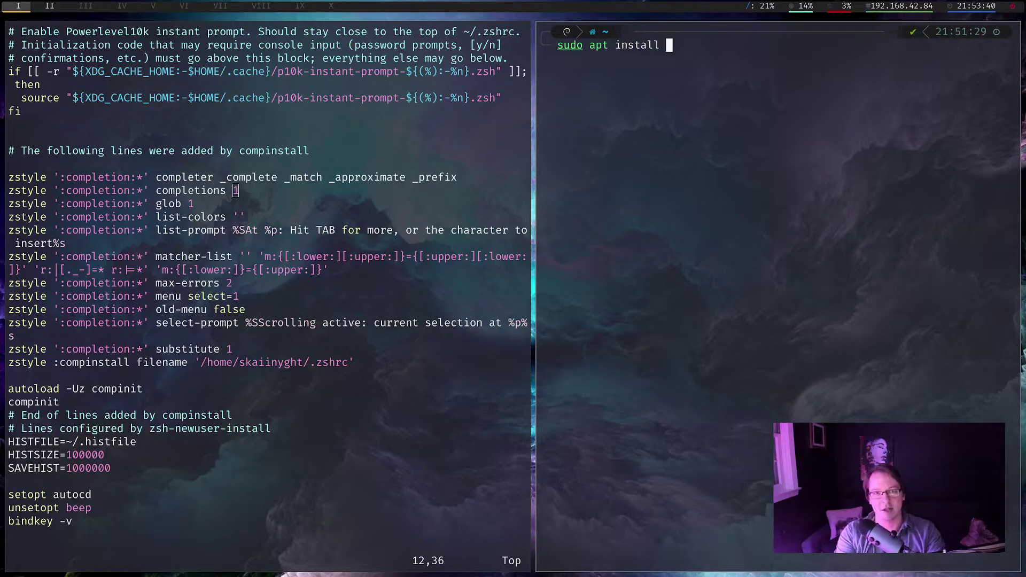
type("*theme*")
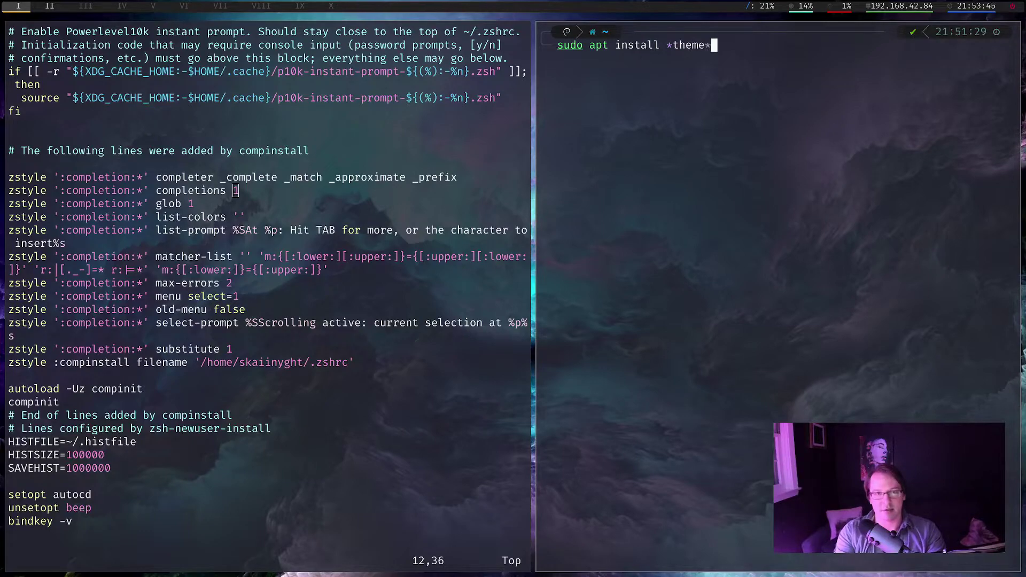
key("Tab")
key("Tab")
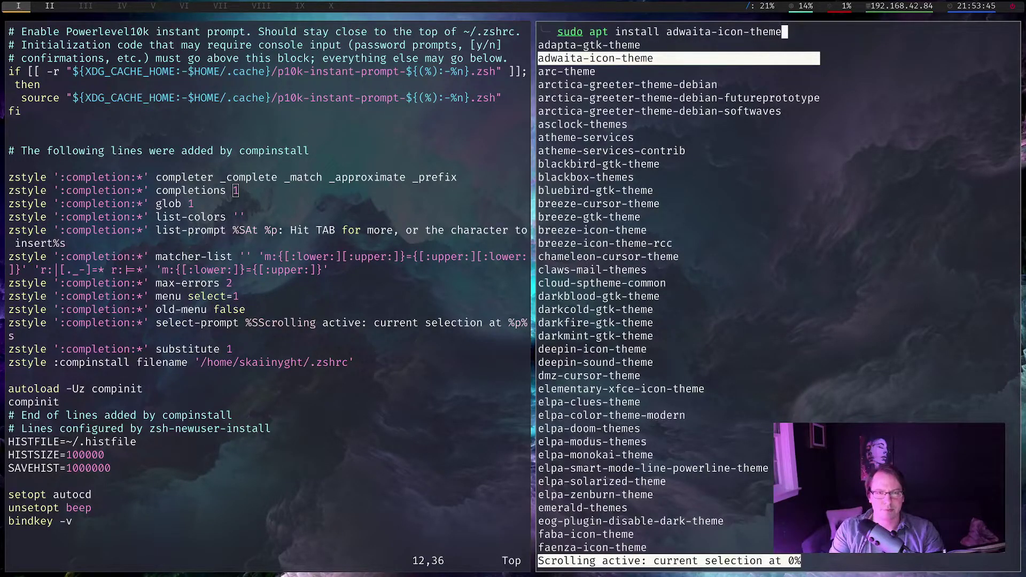
Choose arc-theme from the completion list as the package for the apt install command
key("Up")
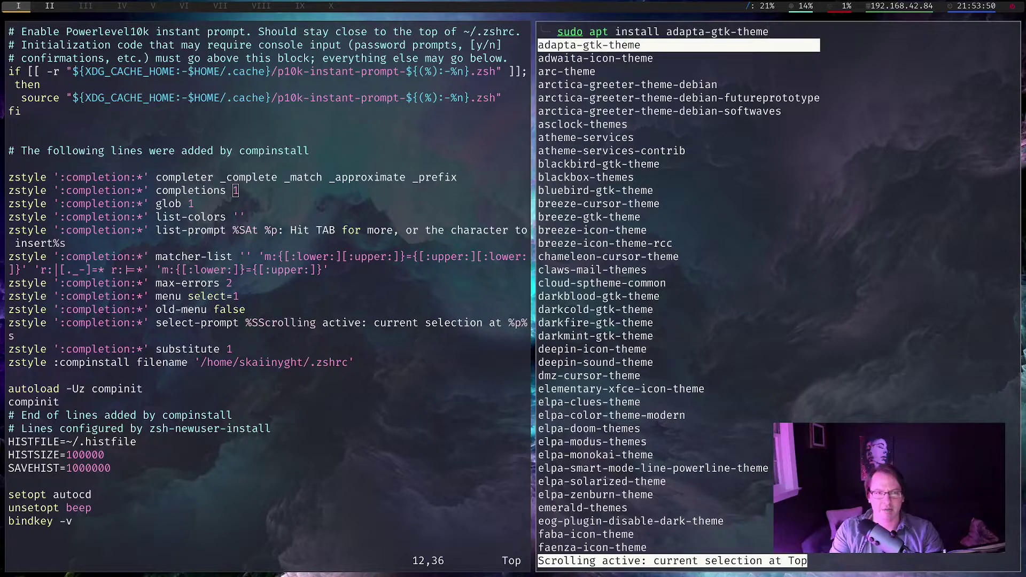
key("Down")
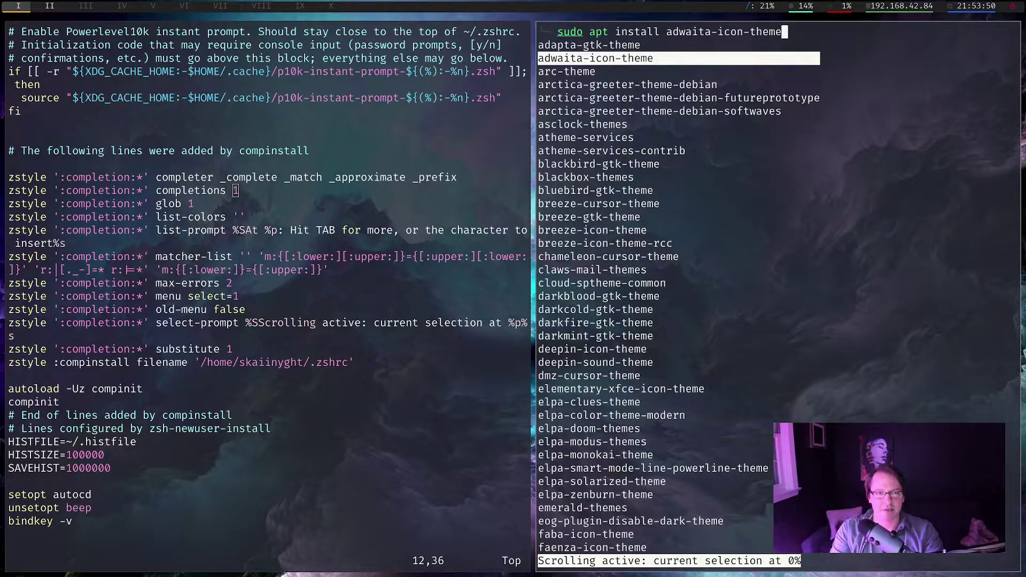
key("Down")
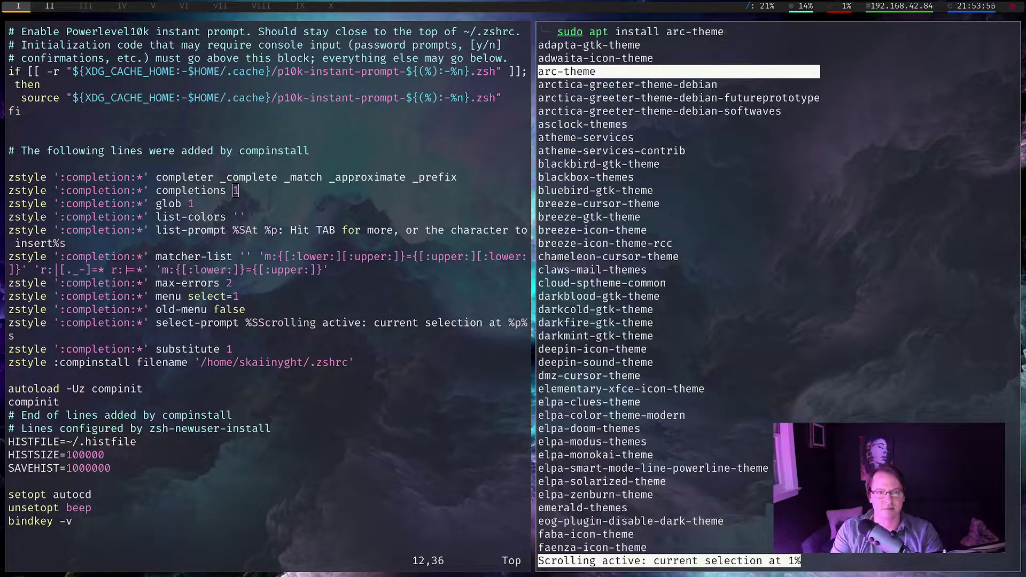
key("space")
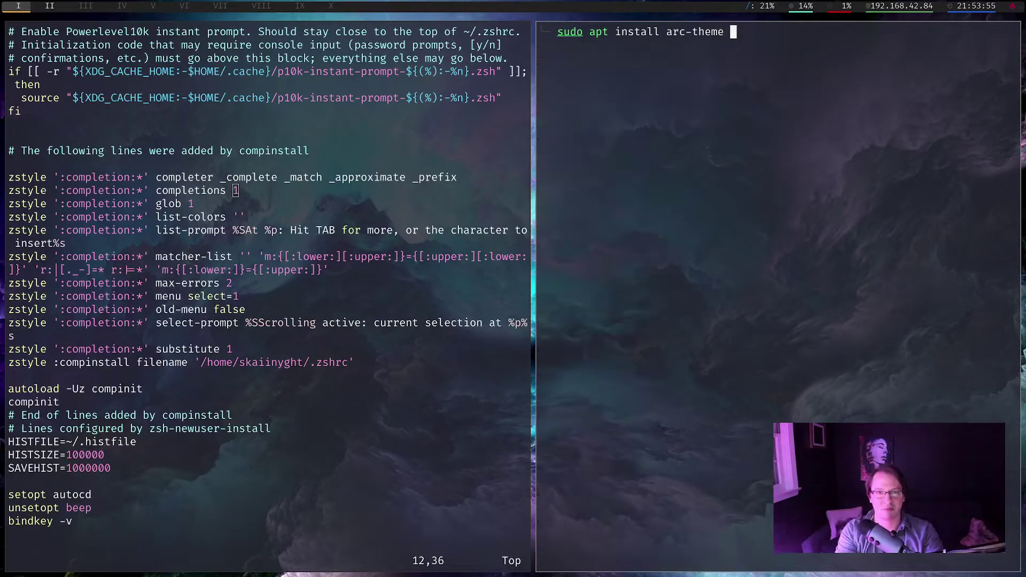
Add the breeze, darkblood, elpa-monokai, emerald, oxygen, obsidian, papirus and sugar theme packages to the apt install command and run it
type("athe")
key("Tab")
key("Down")
key("Down")
key("Down")
key("Down")
key("Down")
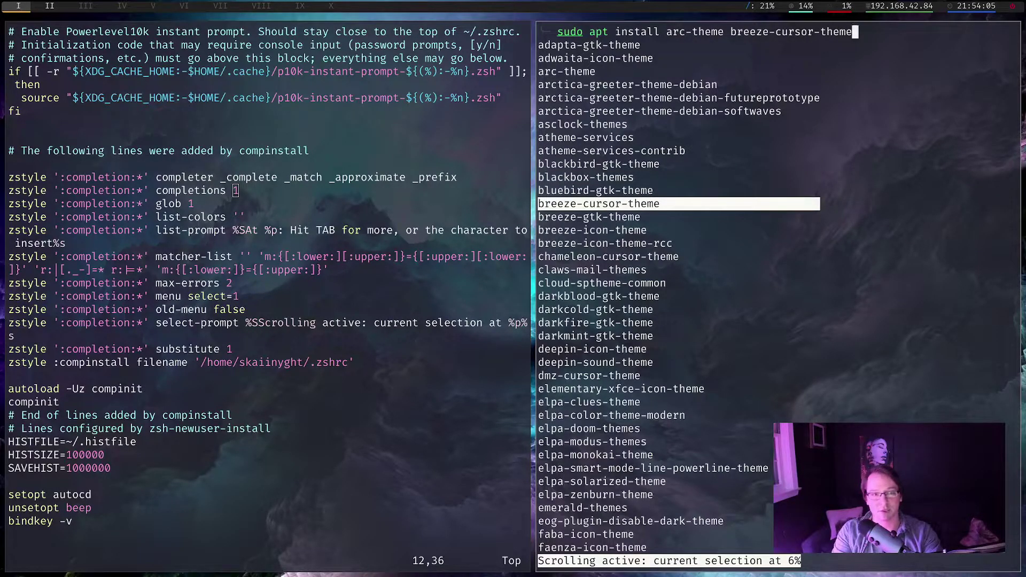
key("Down")
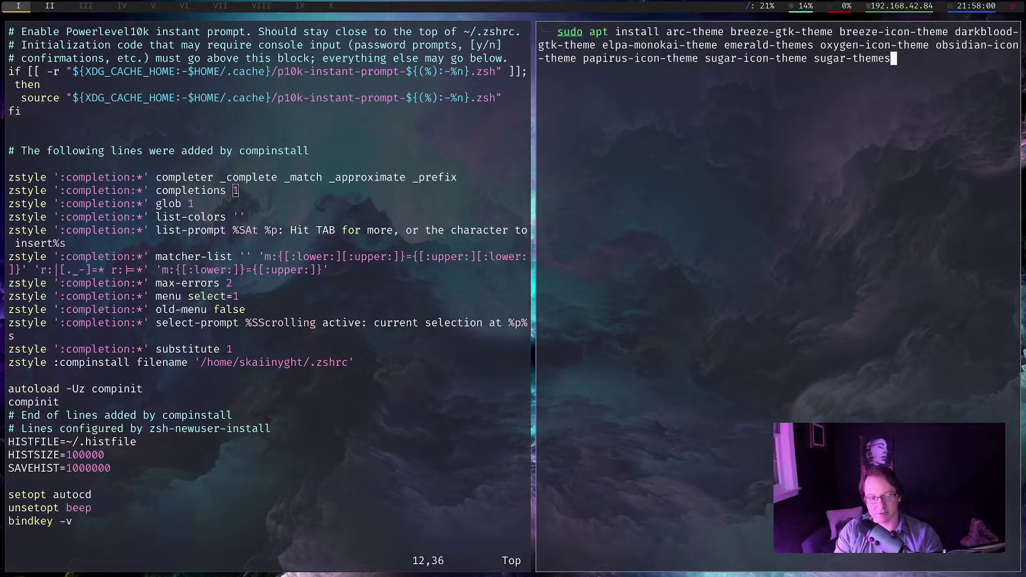
key("Return")
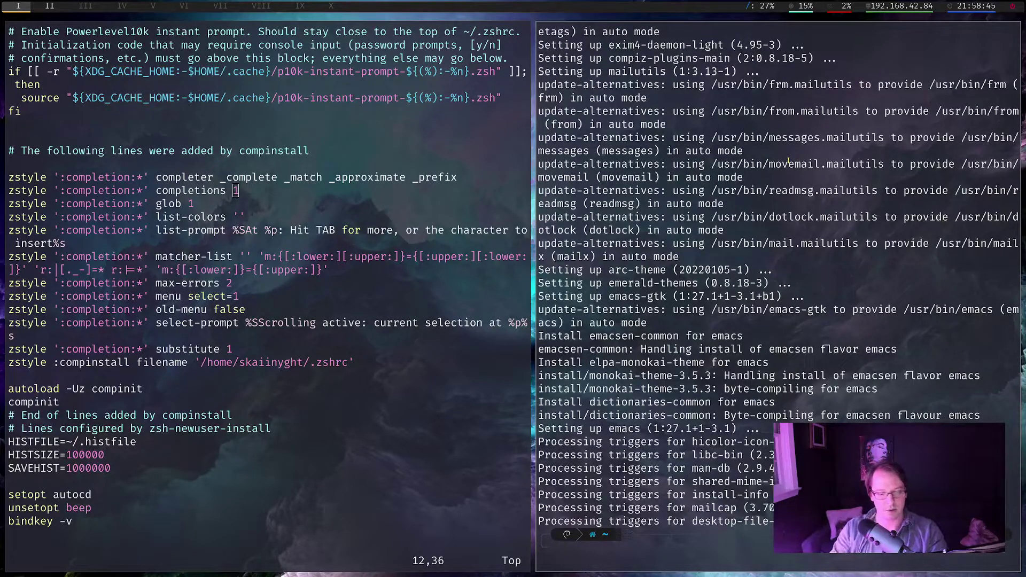
Close the terminal used for the installation and launch Customize Look and Feel from the application launcher
key("ctrl+d")
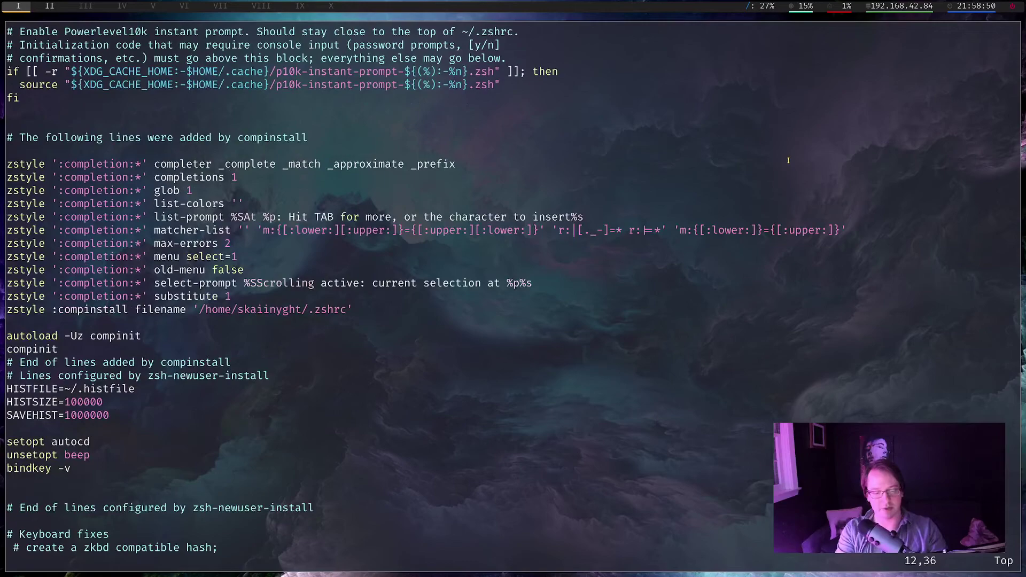
key("super+d")
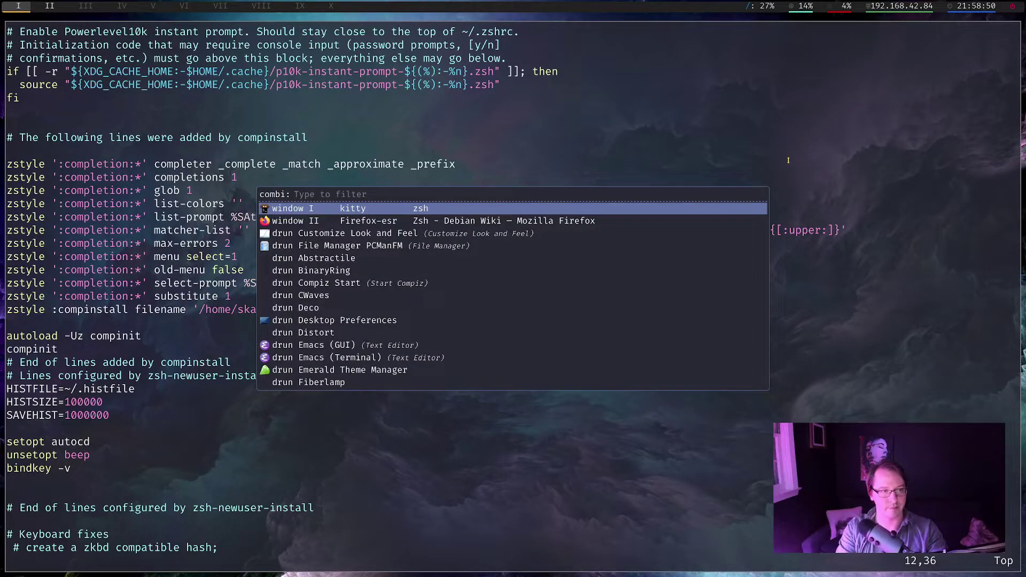
key("Down")
key("Down")
key("Return")
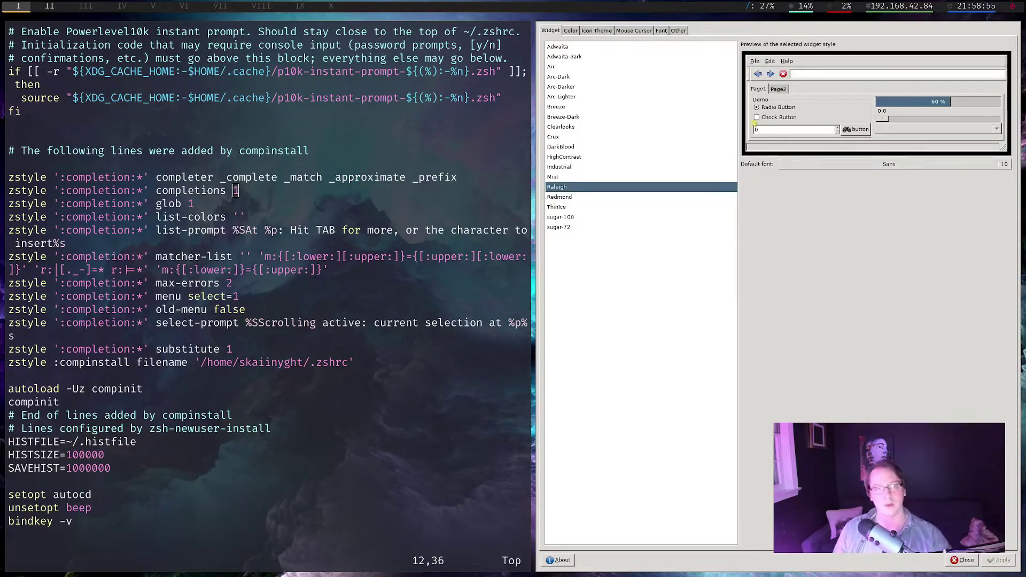
Preview the Adwaita, Adwaita-dark and Arc variants, including Arc-Darker, in the list of widget styles
left_click(580, 47)
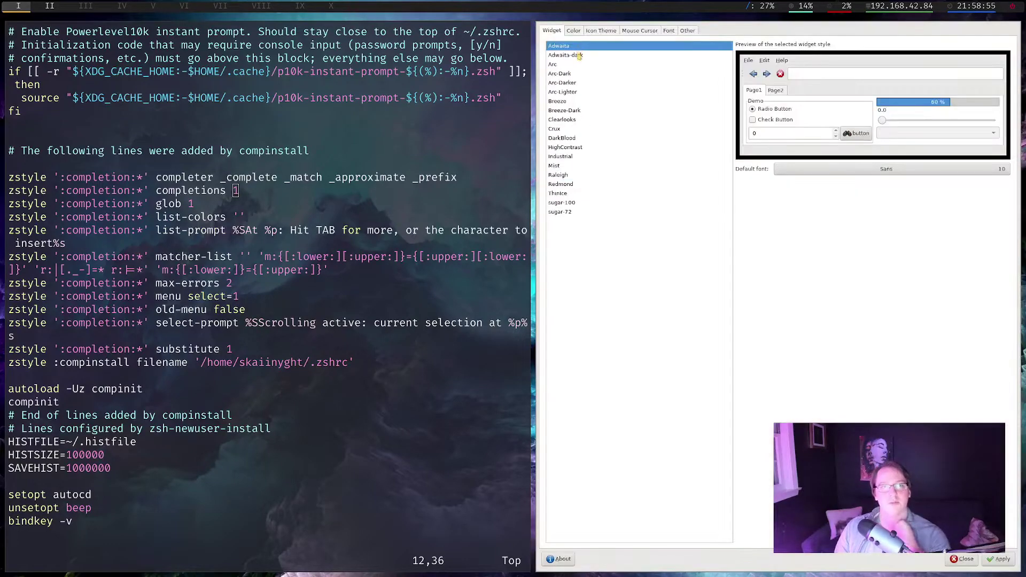
left_click(578, 56)
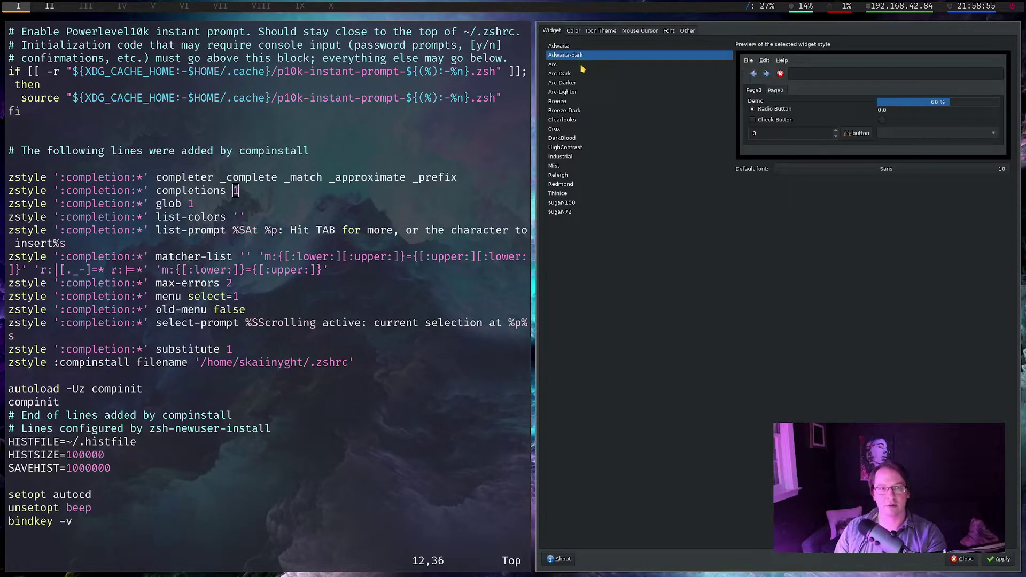
left_click(581, 75)
left_click(580, 91)
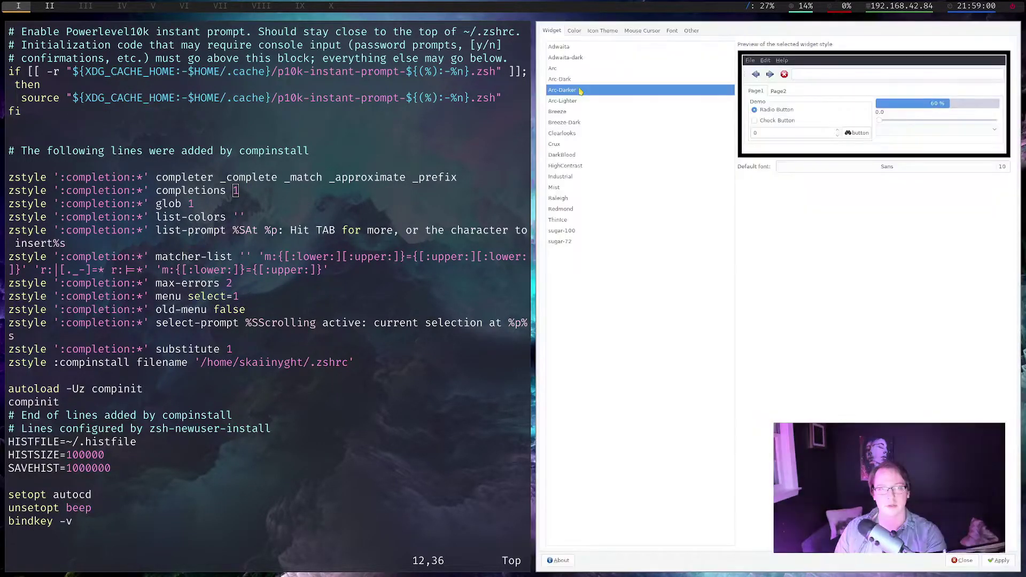
left_click(591, 91)
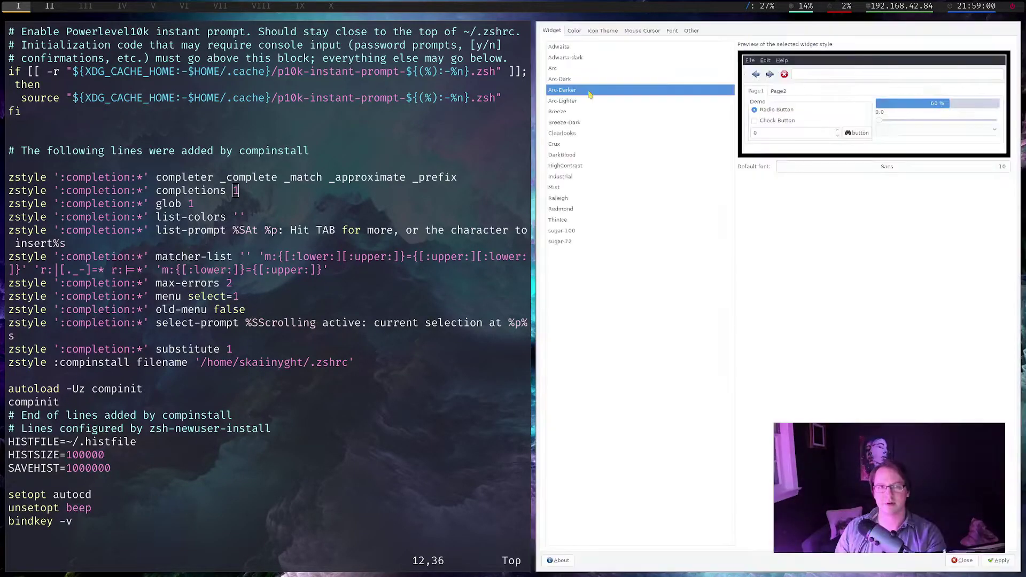
left_click(590, 101)
left_click(590, 90)
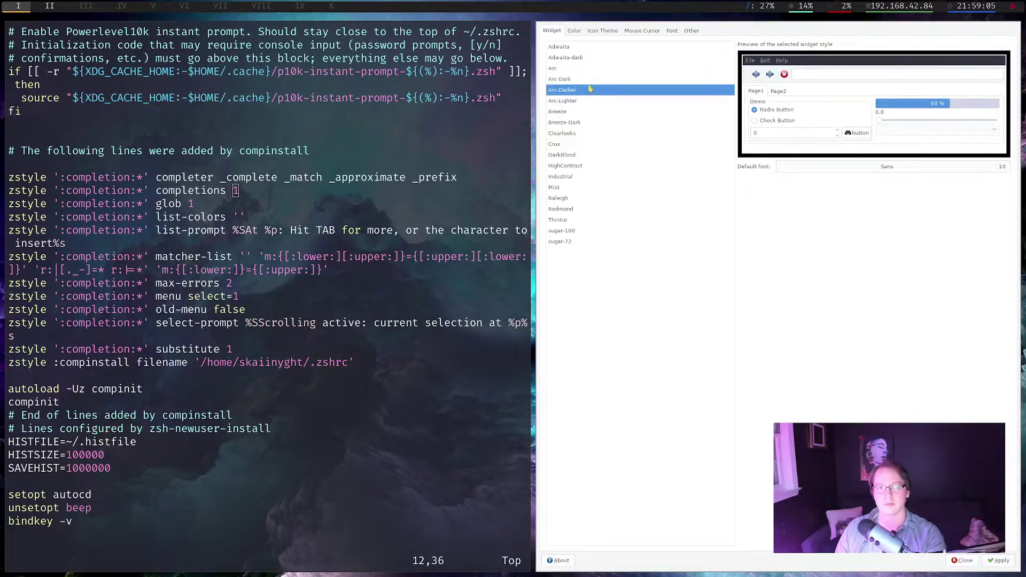
Compare the Arc-Dark and Breeze-Dark widget styles by switching back and forth between them
key("Up")
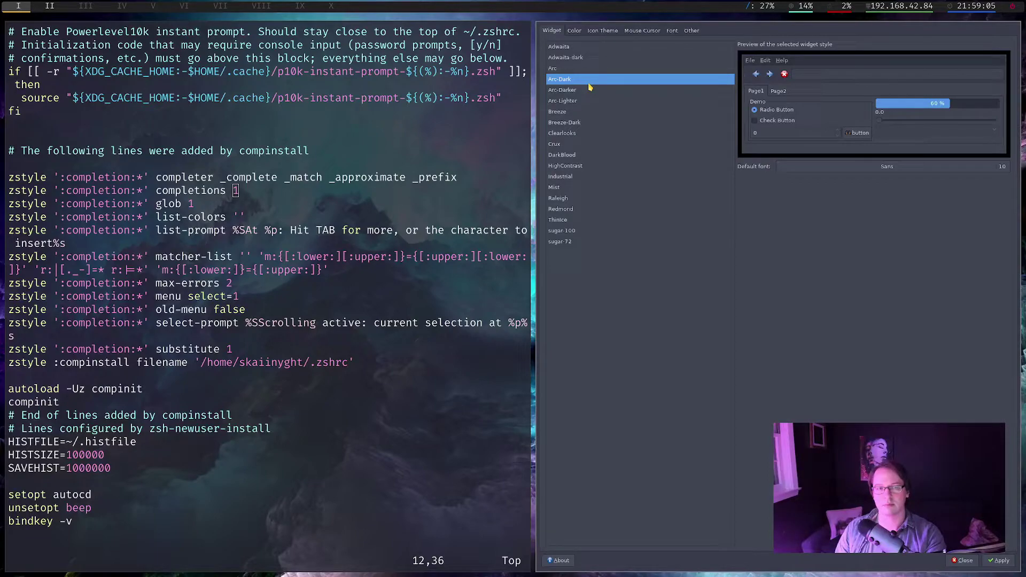
left_click(585, 124)
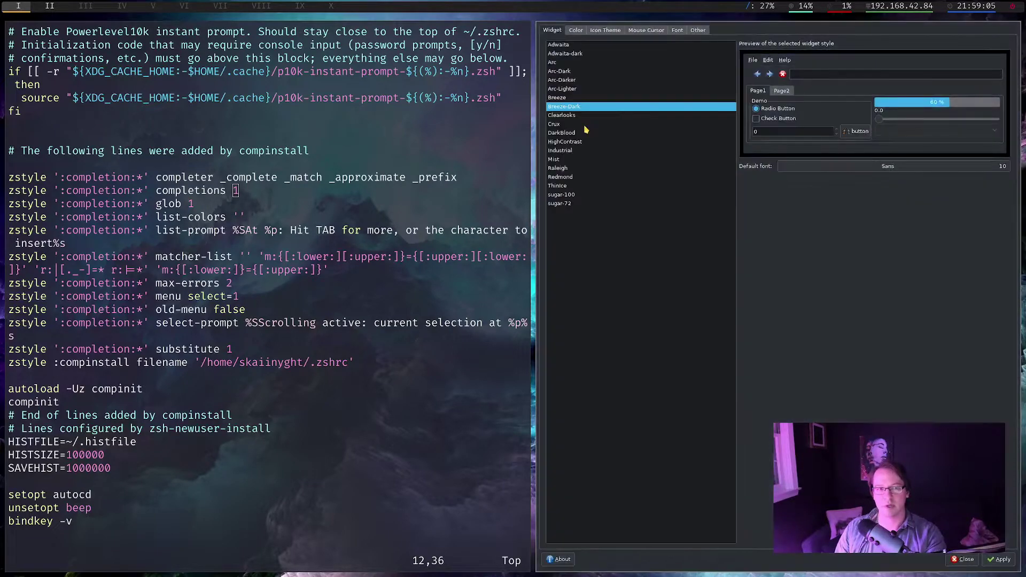
left_click(586, 73)
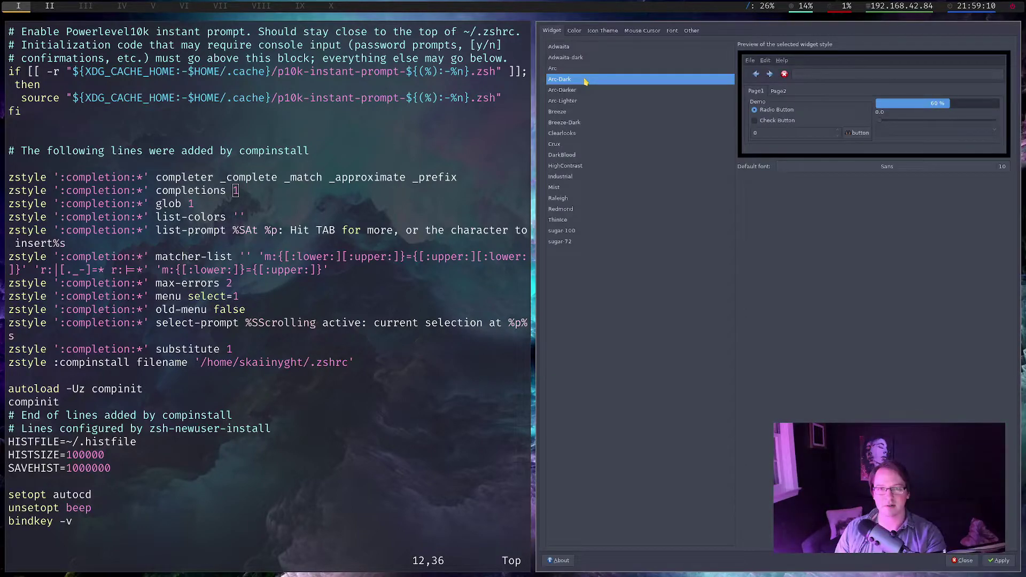
left_click(572, 123)
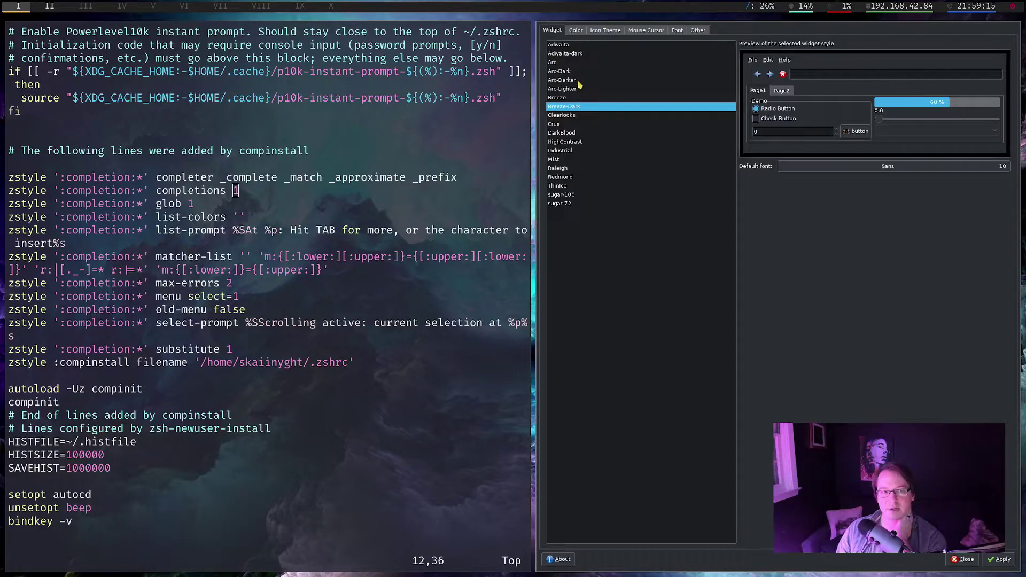
Preview the widget styles further down the list, including DarkBlood and Industrial
left_click(579, 99)
left_click(578, 141)
left_click(578, 166)
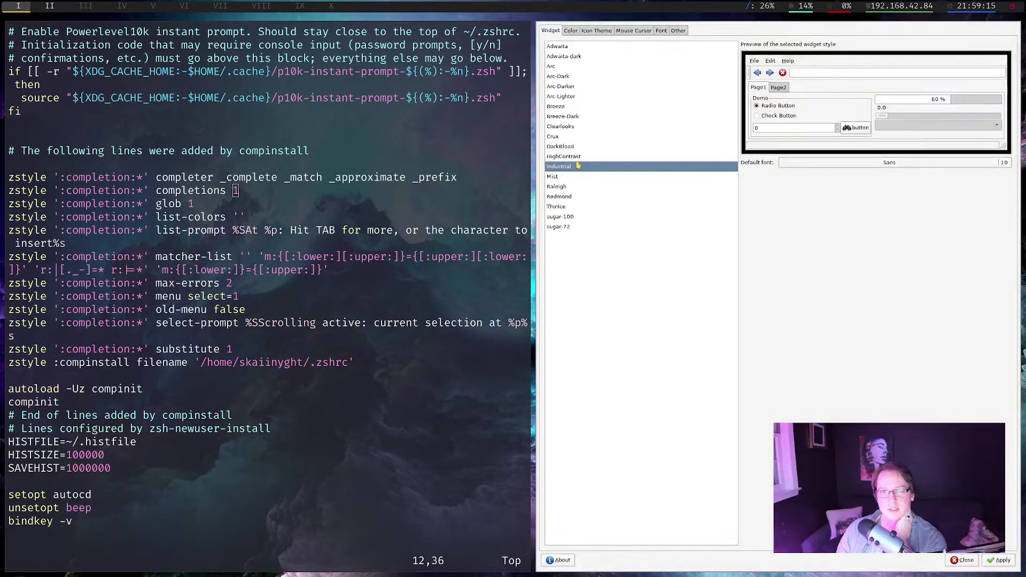
left_click(583, 187)
left_click(584, 144)
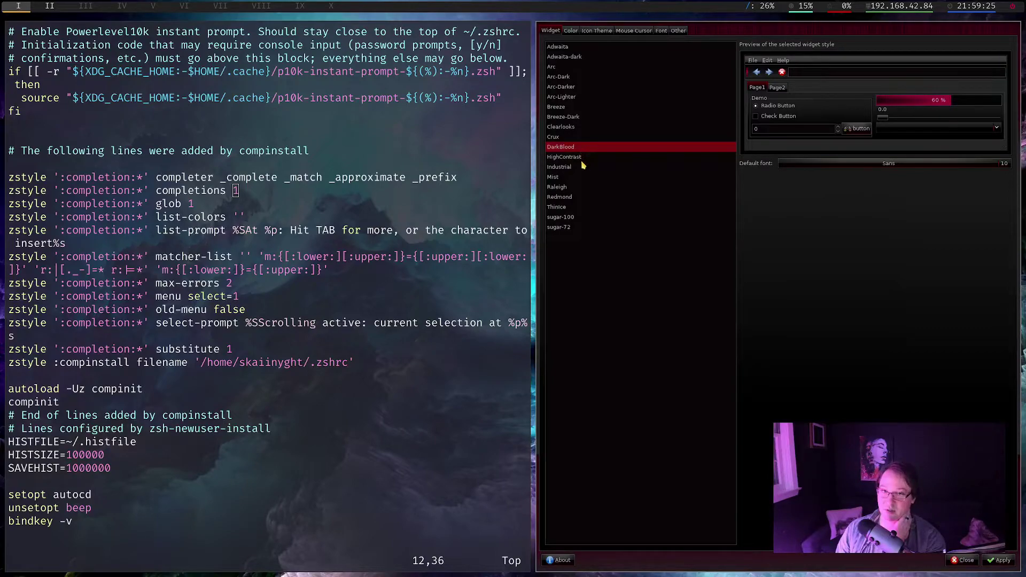
left_click(583, 167)
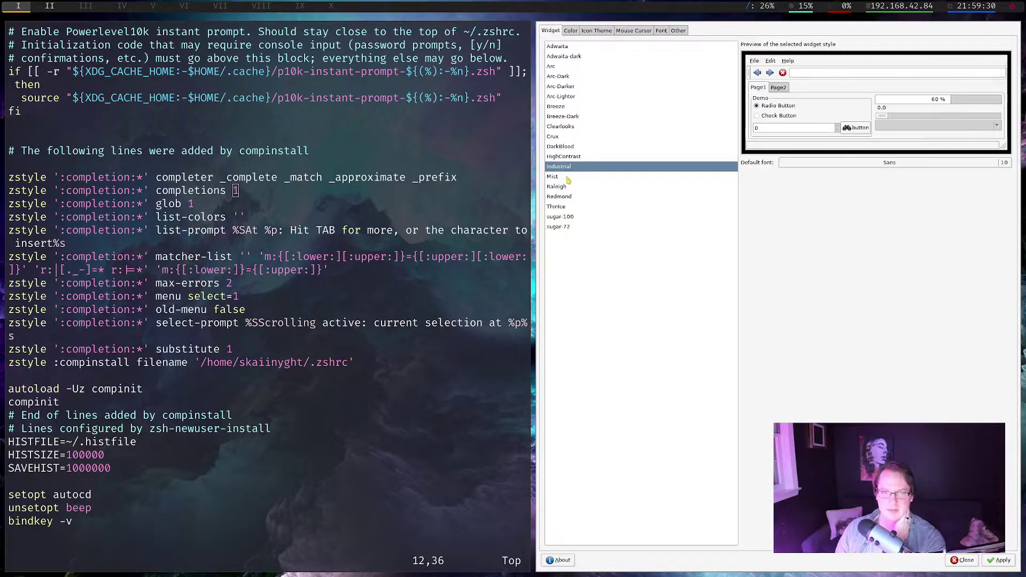
Preview the Raleigh, Redmond, ThinIce and sugar-100 widget styles in turn
left_click(567, 187)
left_click(567, 198)
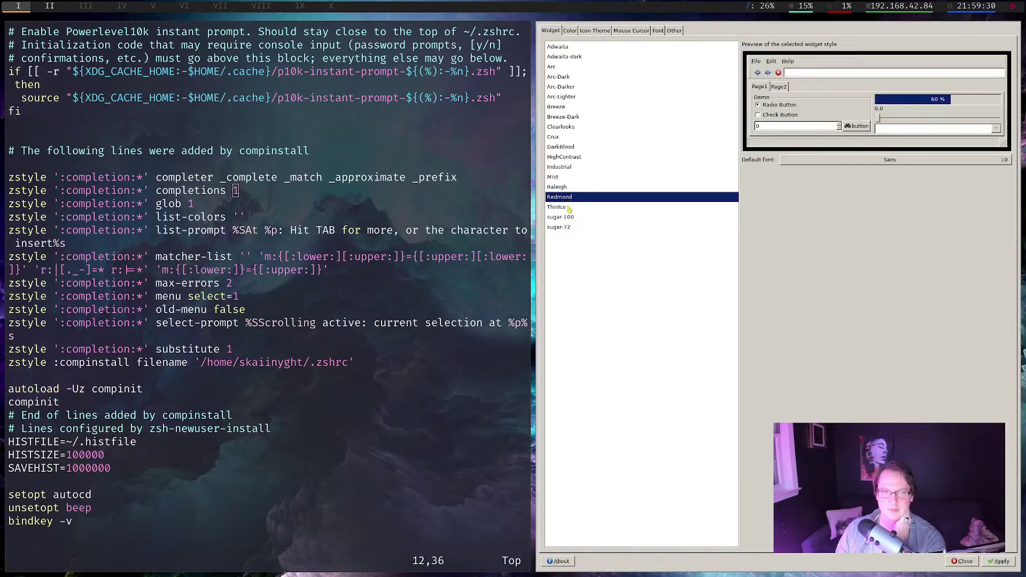
left_click(569, 208)
left_click(570, 217)
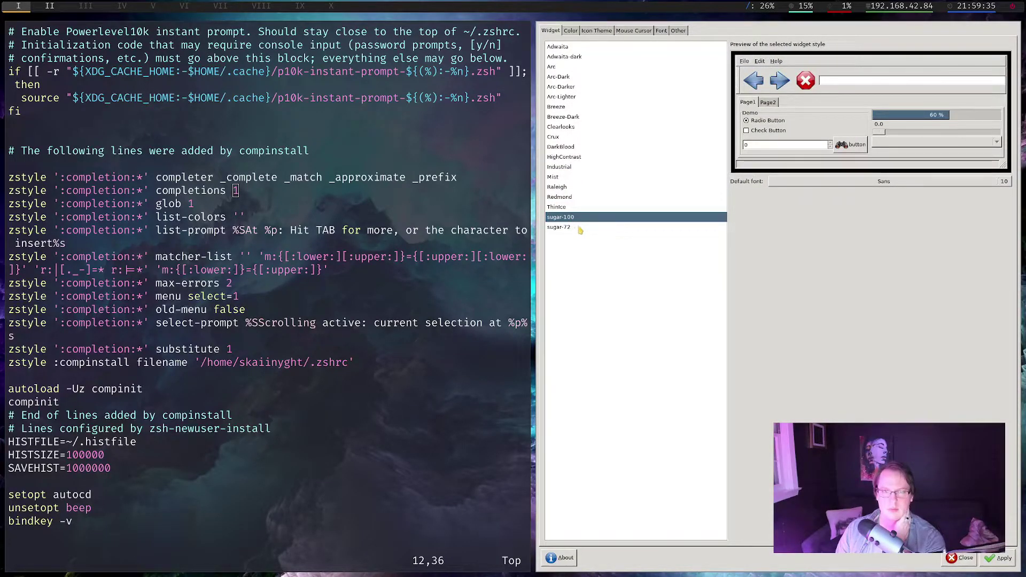
Compare the sugar-72 and sugar-100 widget styles by alternating between the two
left_click(580, 229)
key("Up")
key("Down")
key("Up")
key("Down")
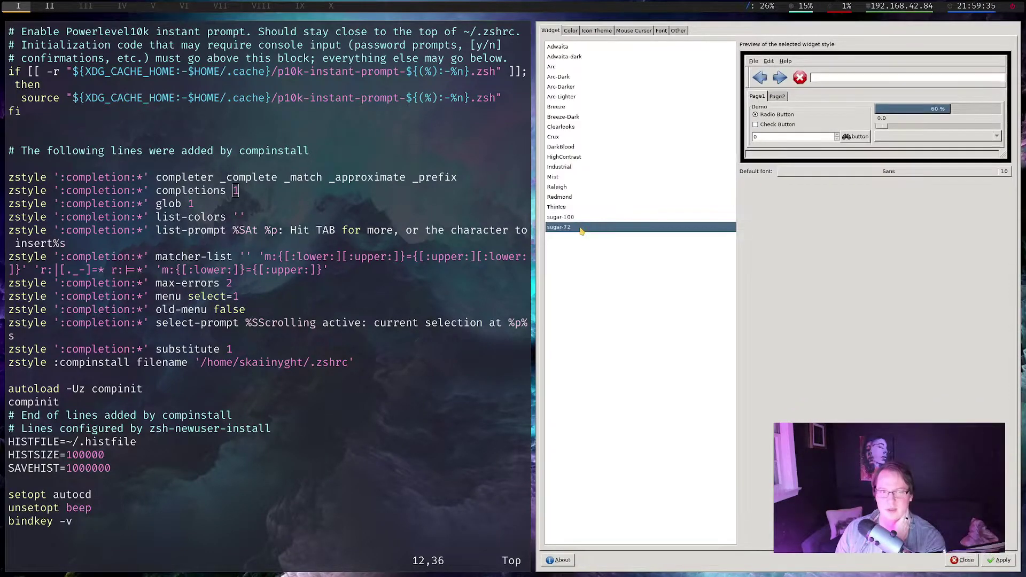
key("Up")
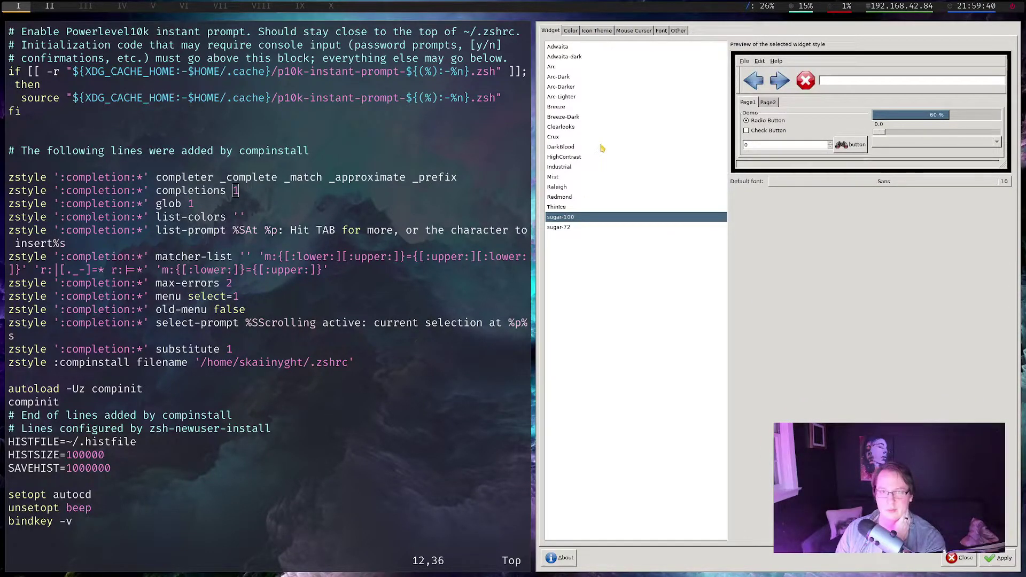
Revisit the Breeze-Dark and Arc variants and select Arc-Dark as the widget style
left_click(584, 115)
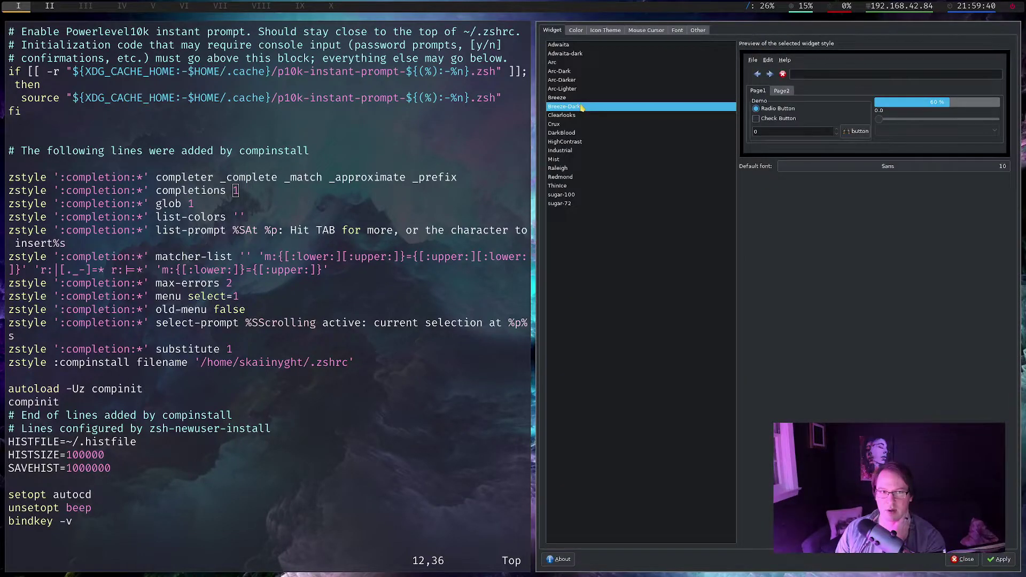
left_click(582, 90)
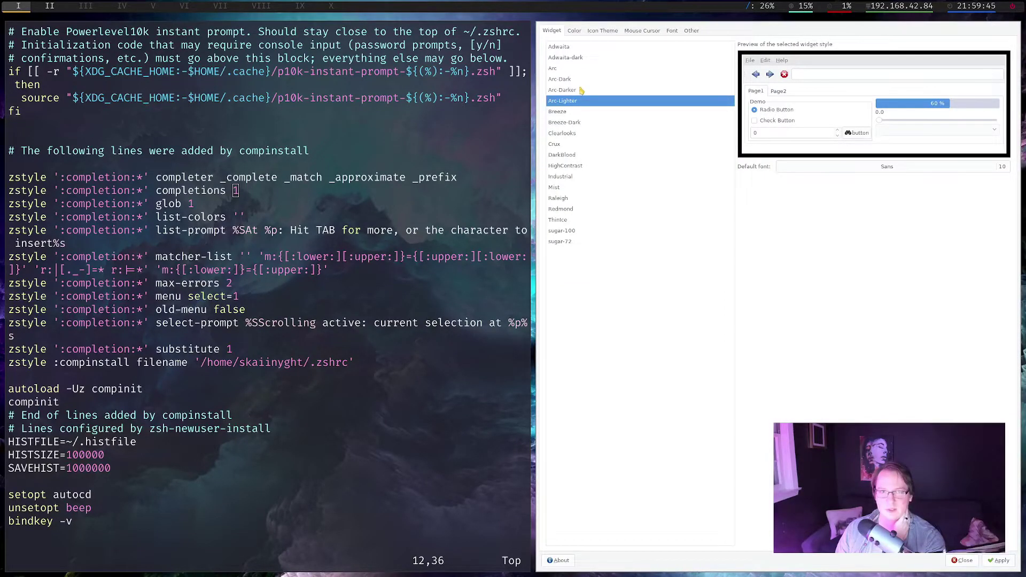
left_click(582, 90)
left_click(582, 81)
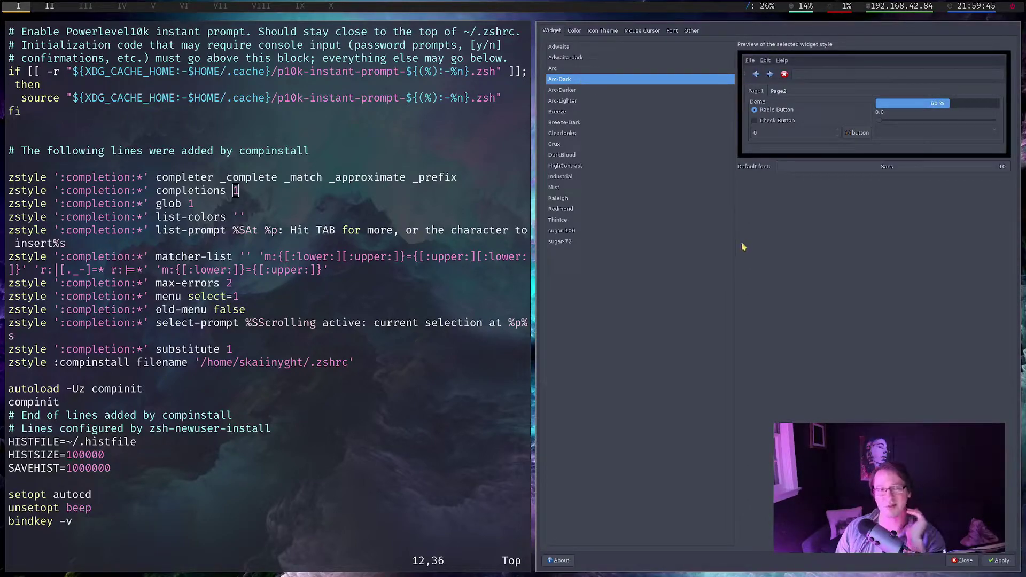
left_click(564, 69)
left_click(565, 80)
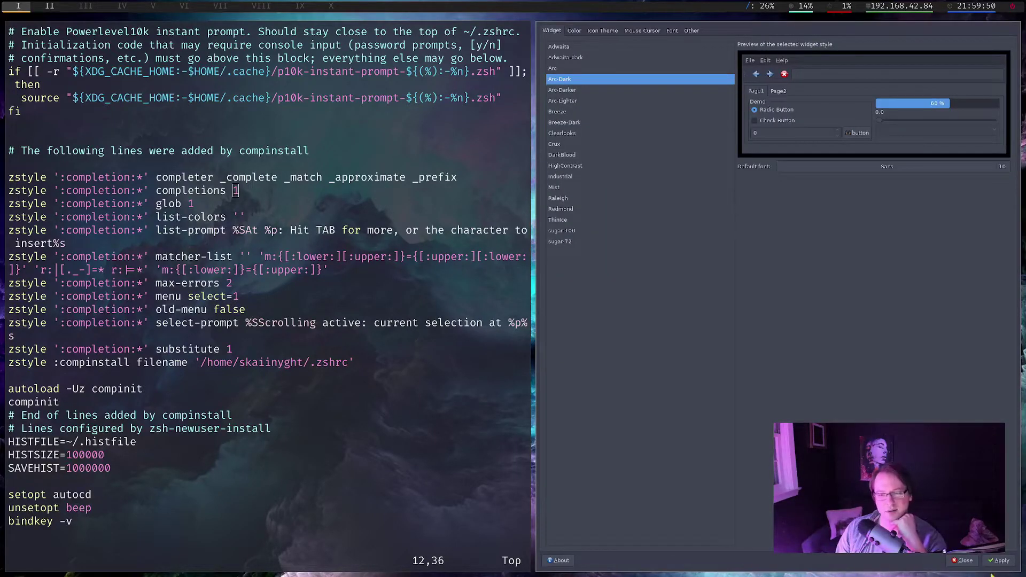
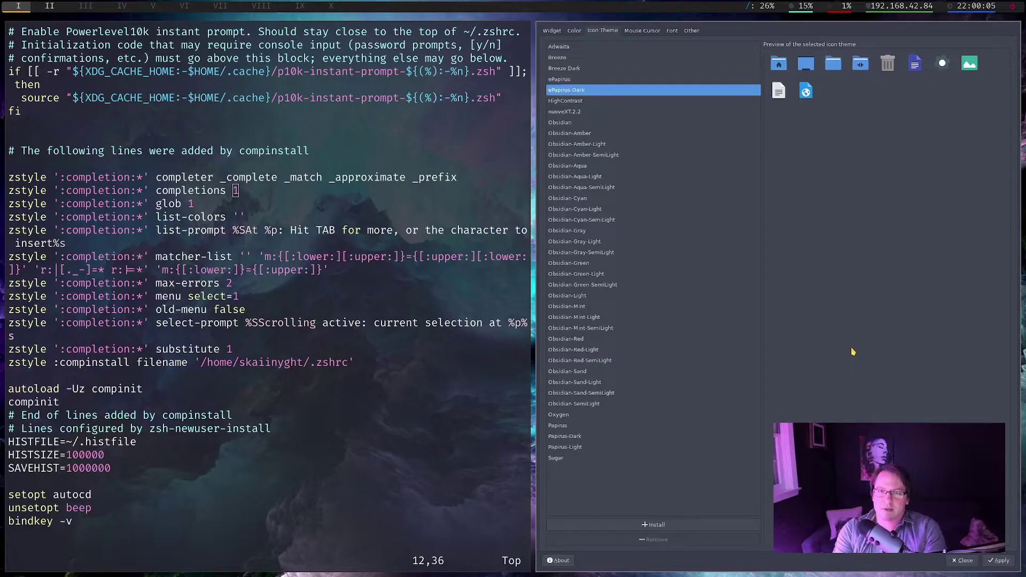
Compare the icon previews of the ePapirus and ePapirus-Dark icon themes by alternating between them
key("Up")
key("Down")
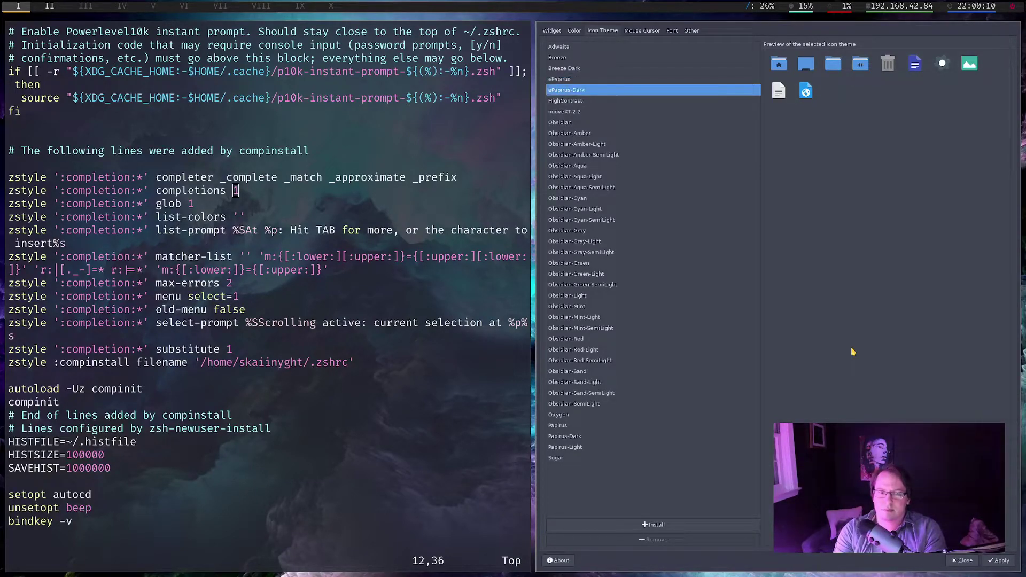
key("Up")
key("Down")
key("Up")
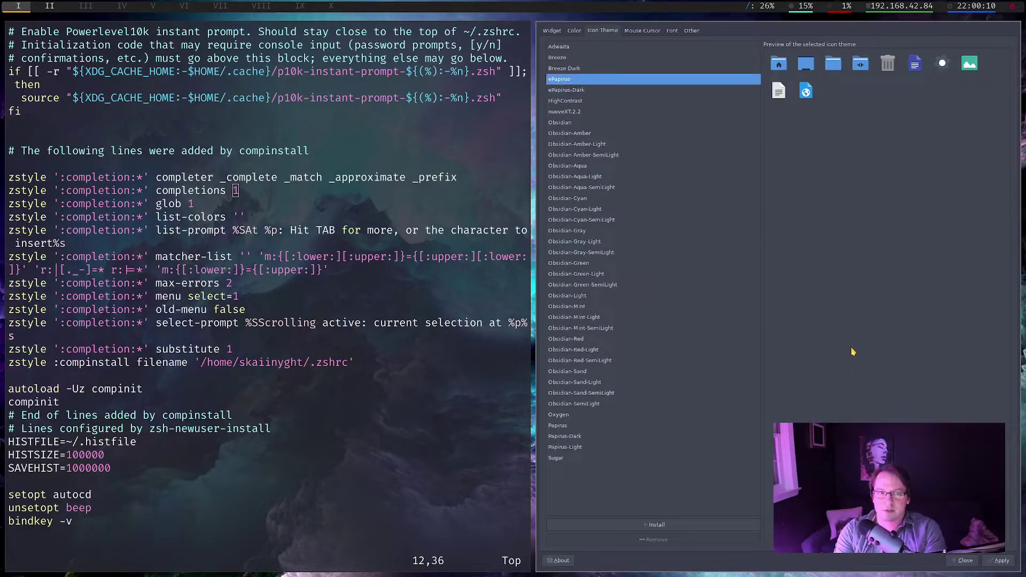
key("Down")
key("Down")
key("Up")
key("Up")
key("Down")
key("Up")
key("Down")
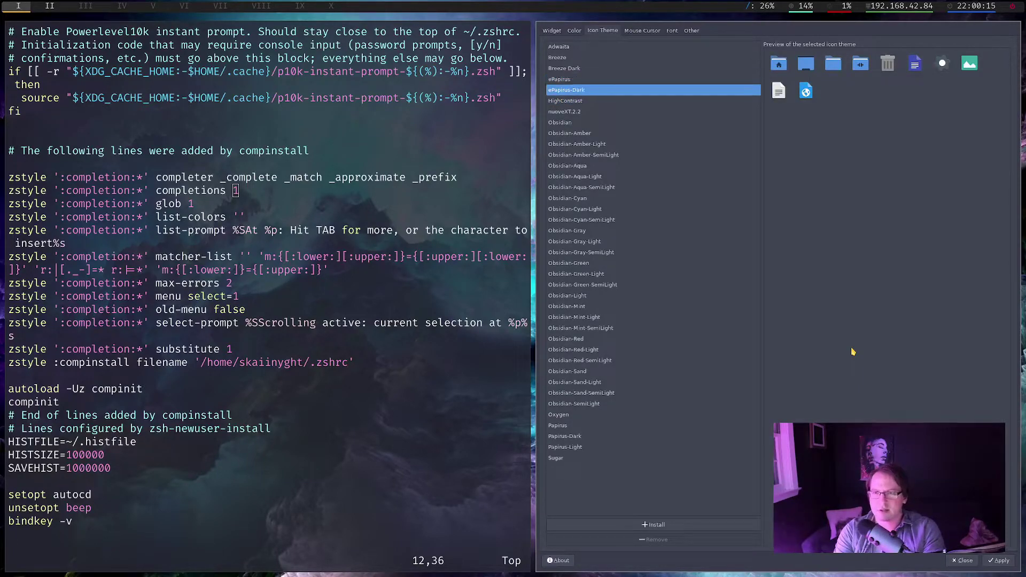
key("Up")
key("Down")
key("Up")
key("Down")
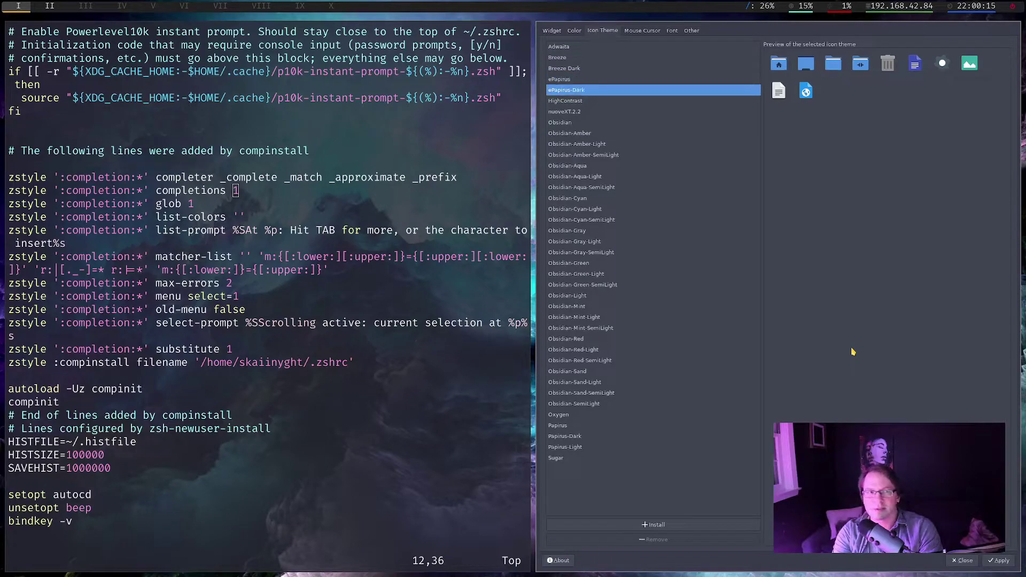
Preview the HighContrast, nuoveXT.2.2, Obsidian and Obsidian-Amber icon themes in turn, down to Obsidian-Amber-SemiLight
key("Down")
key("Down")
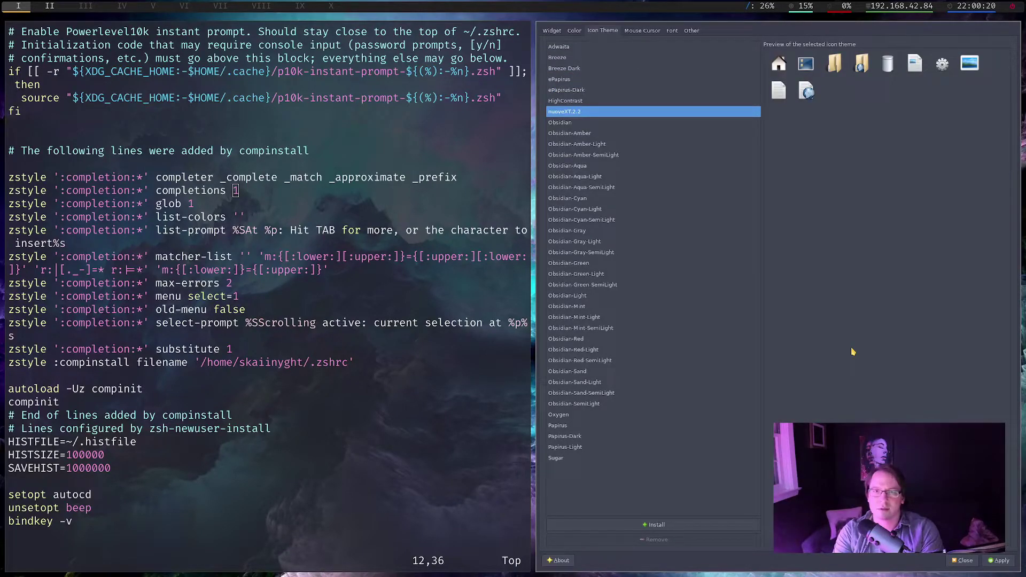
key("Down")
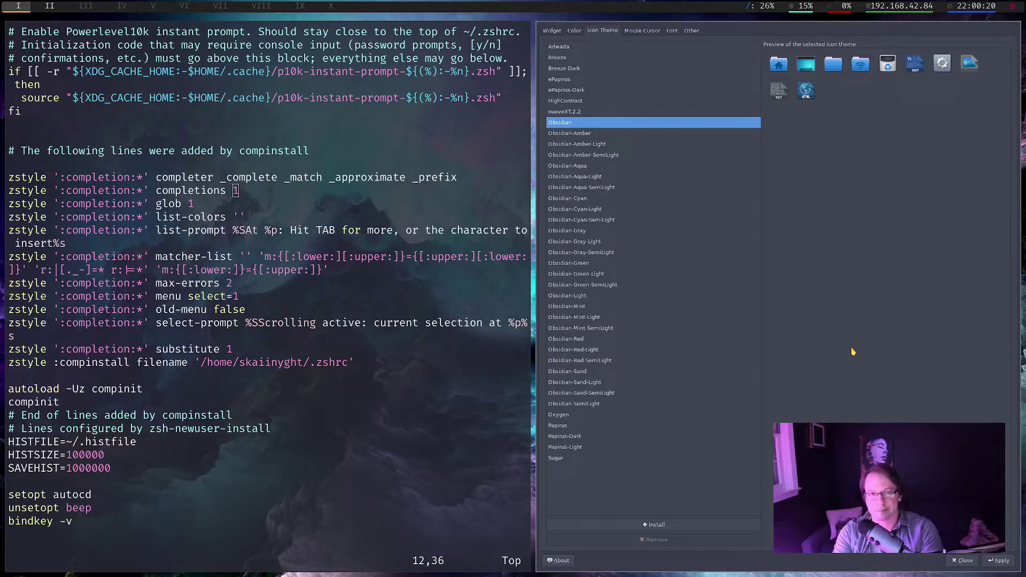
key("Down")
key("Down")
key("Down")
key("Down")
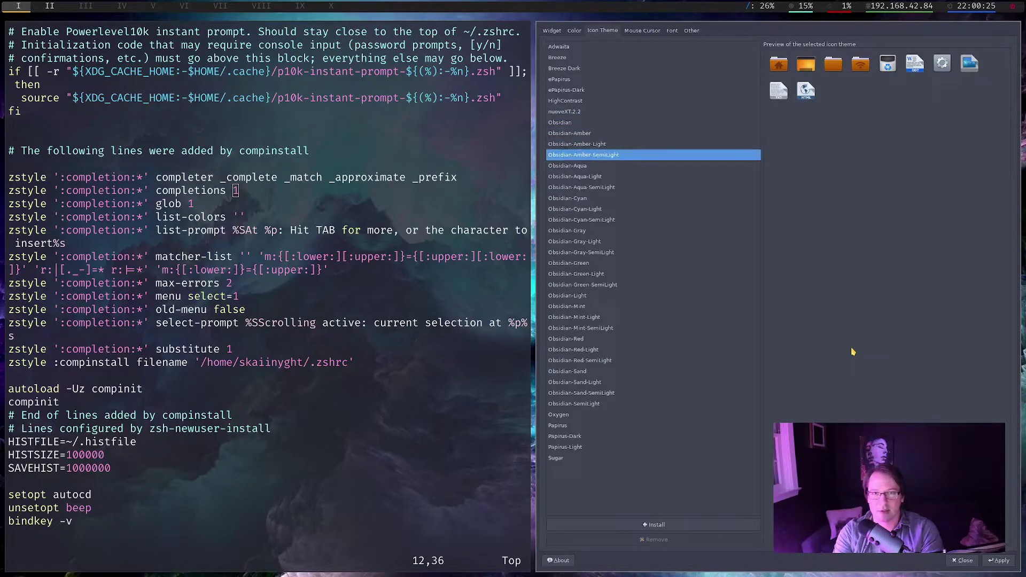
Preview the Aqua and Cyan variants of the Obsidian icon theme, down to Obsidian-Cyan-SemiLight
key("Down")
key("Down")
key("Down")
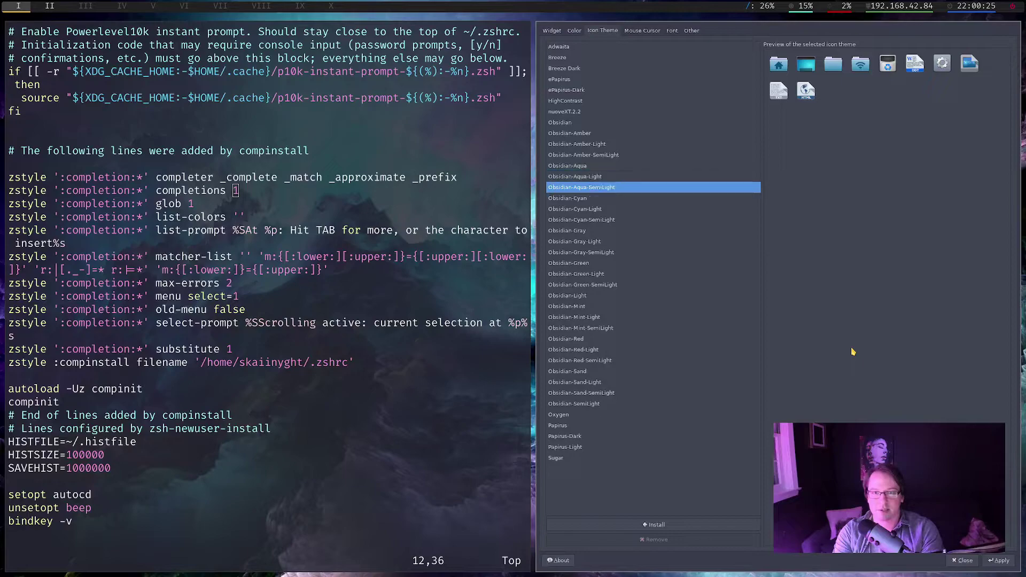
key("Down")
key("Down")
key("Down")
key("Down")
key("Down")
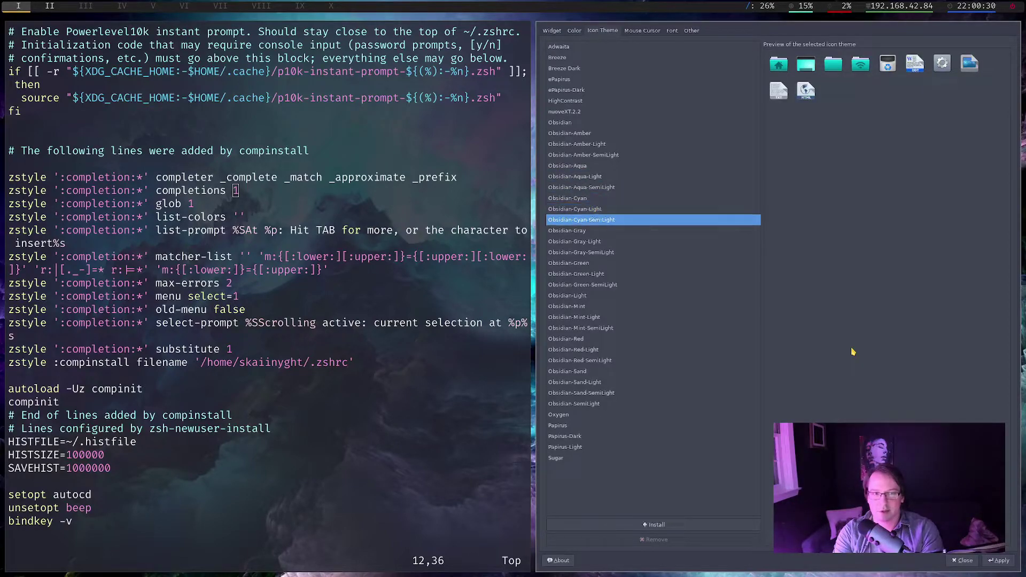
Run through the remaining Obsidian icon themes from Obsidian-Gray onward and preview Oxygen
key("Down")
key("Down")
key("Down")
key("Down")
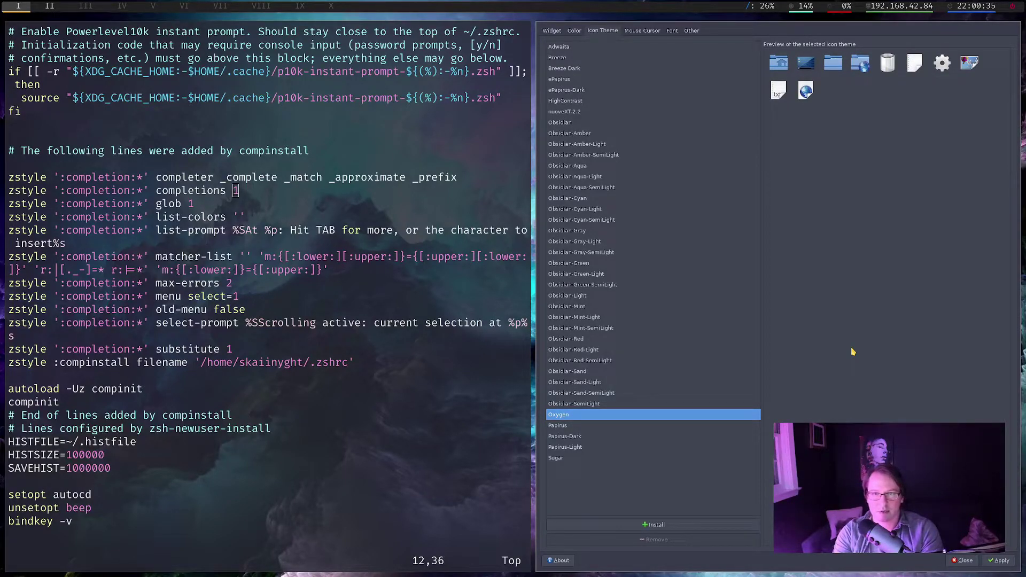
Compare the icon previews of Papirus and Papirus-Dark by alternating between them
key("Down")
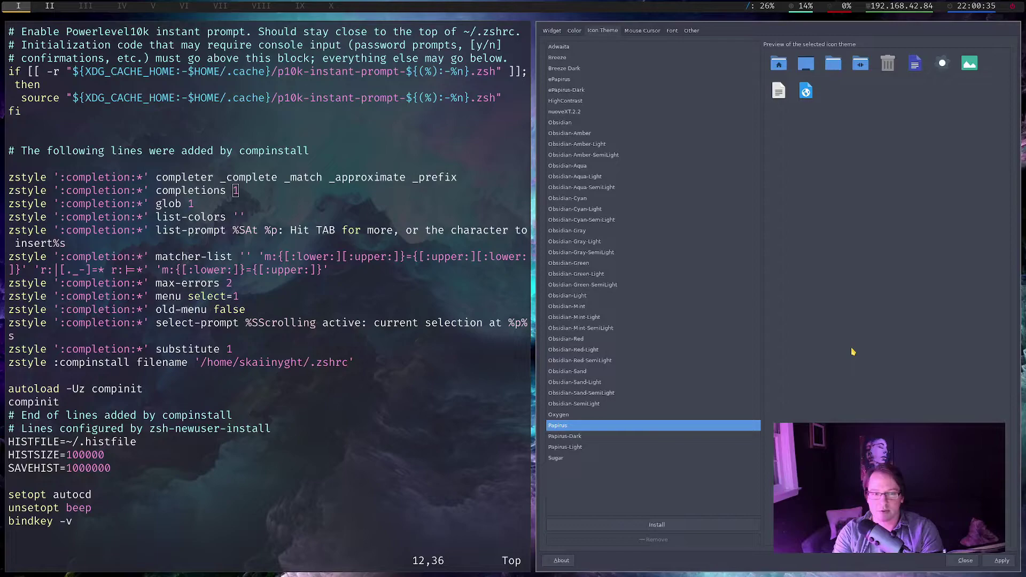
key("Down")
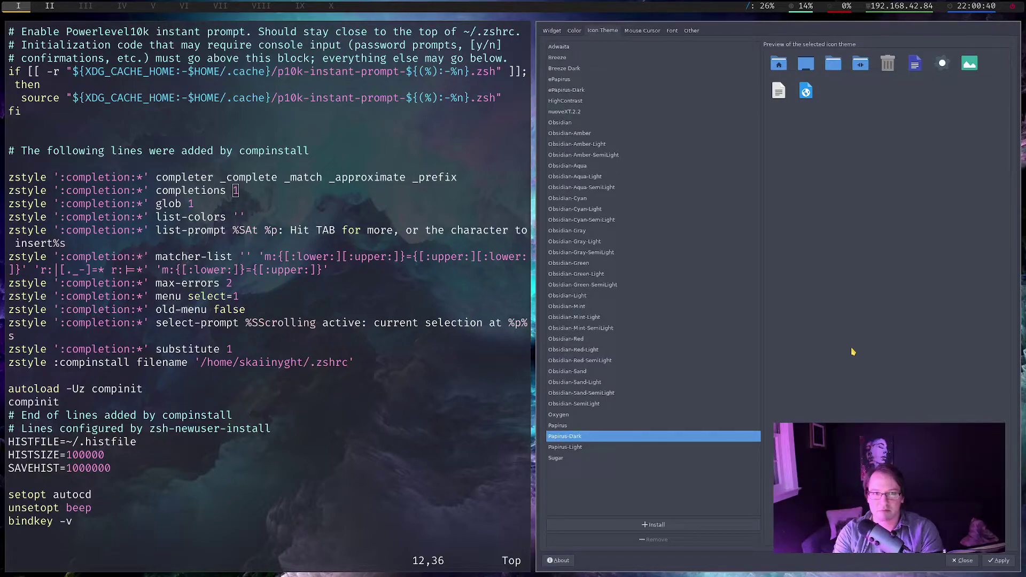
key("Up")
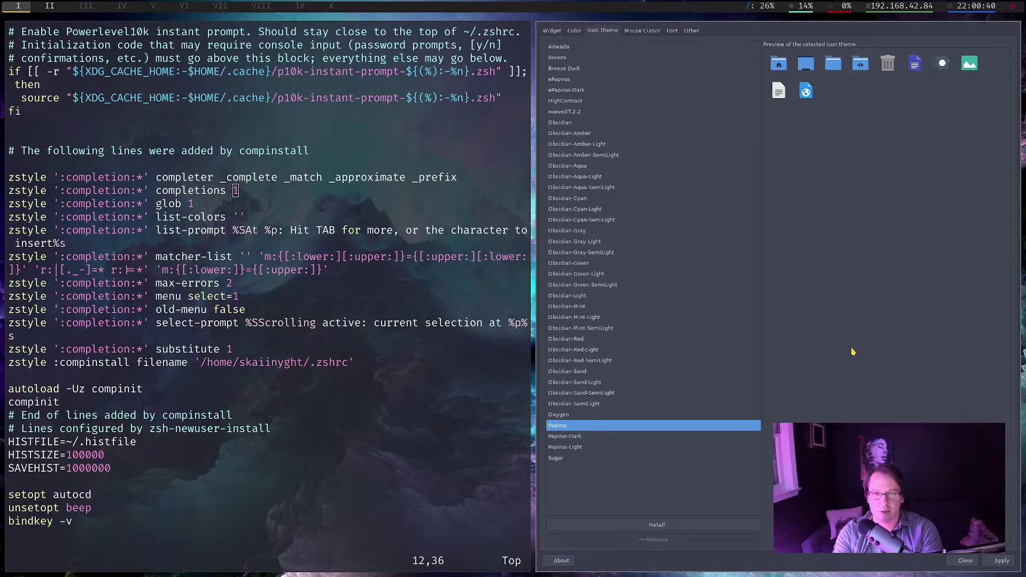
key("Down")
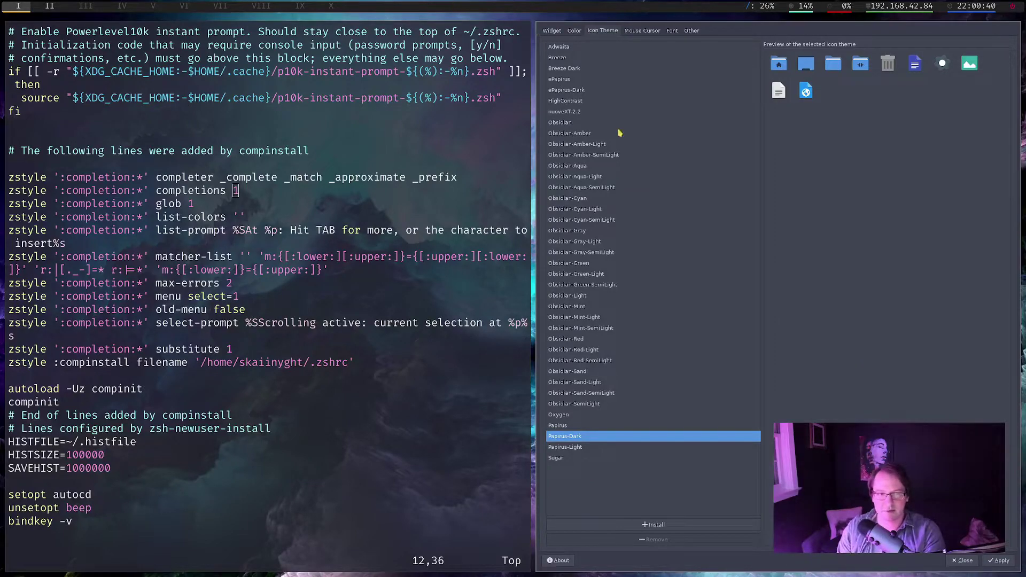
Check ePapirus-Dark against Papirus-Dark and Papirus-Light, and preview the Sugar icon theme
key("e")
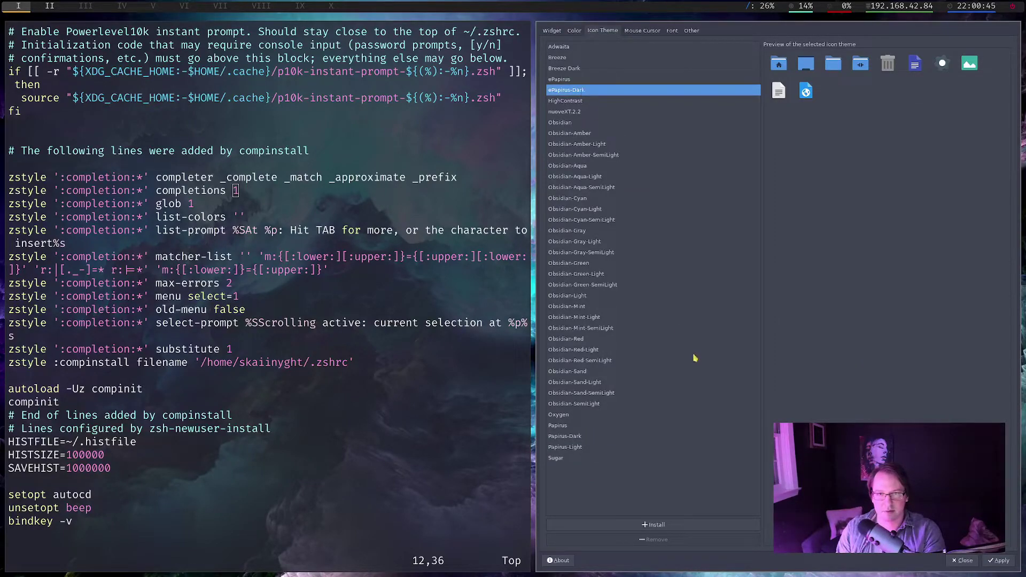
left_click(587, 438)
left_click(590, 449)
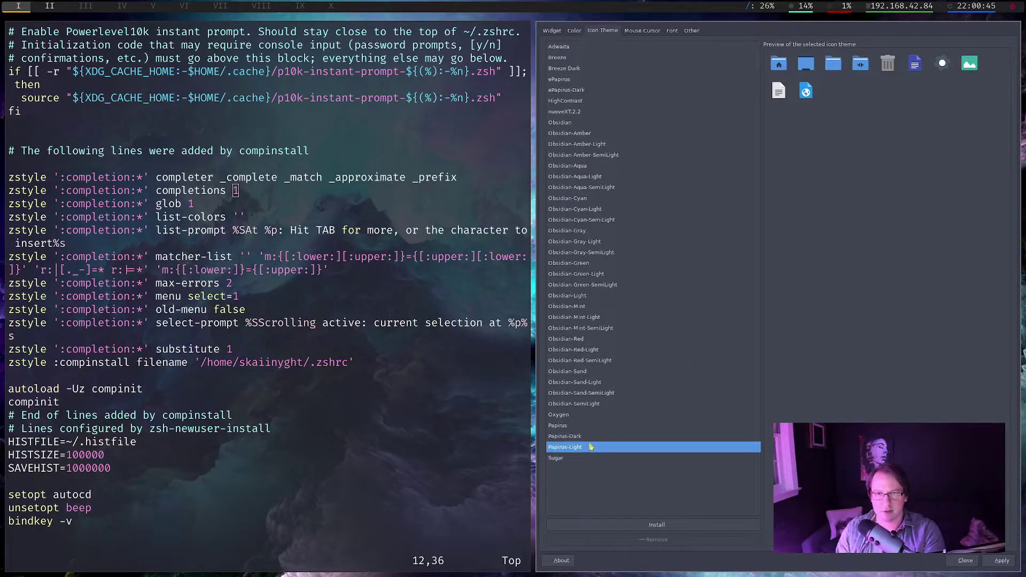
left_click(581, 459)
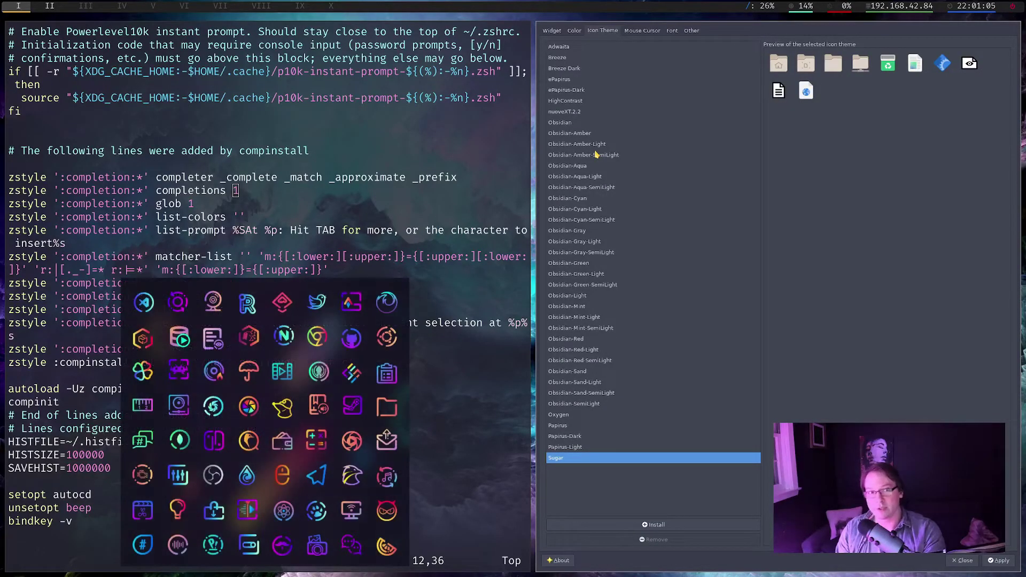
Revisit the previews of the base Obsidian, nuoveXT.2.2, ePapirus-Dark and HighContrast icon themes
left_click(598, 132)
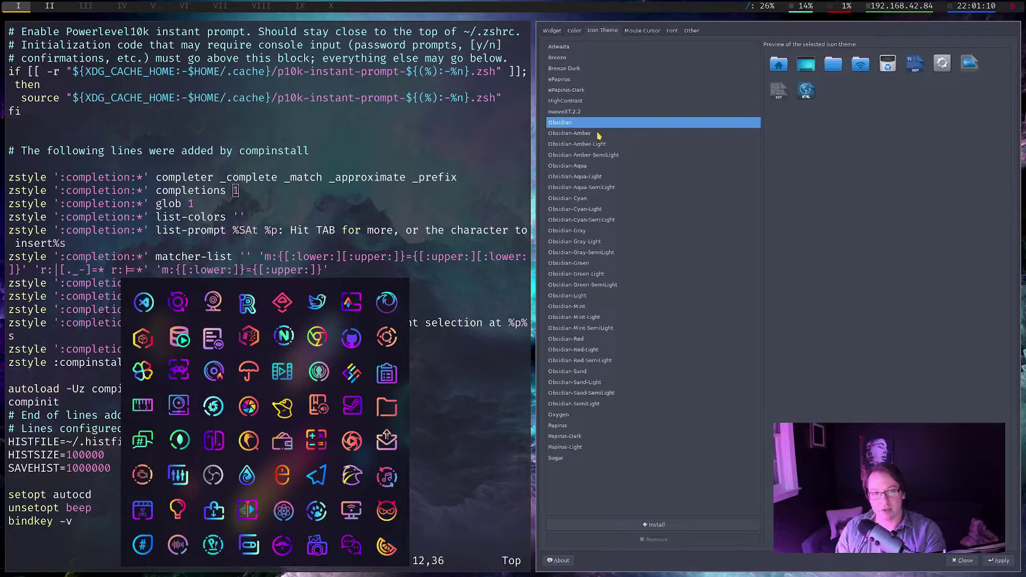
left_click(598, 125)
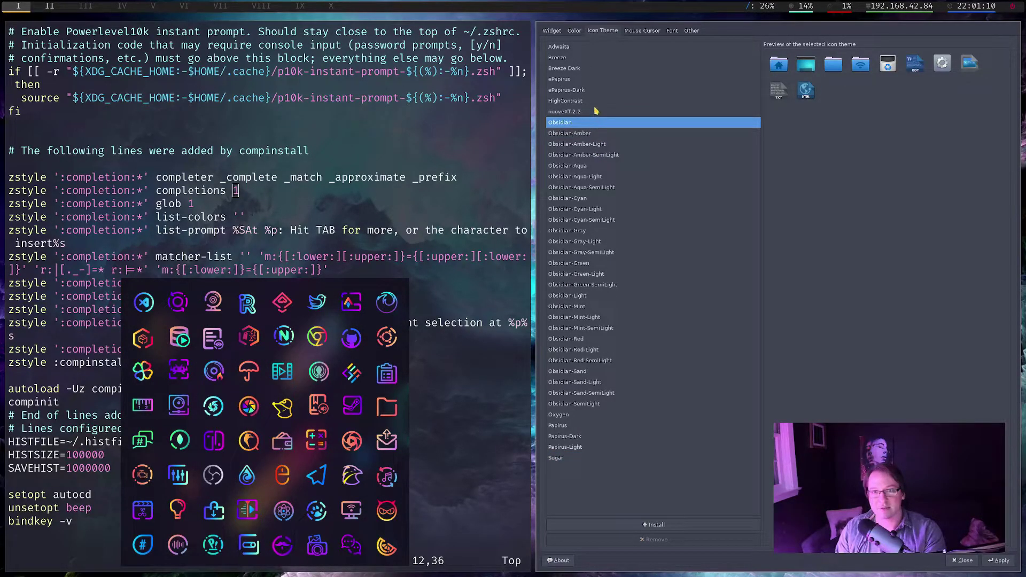
left_click(594, 112)
left_click(596, 122)
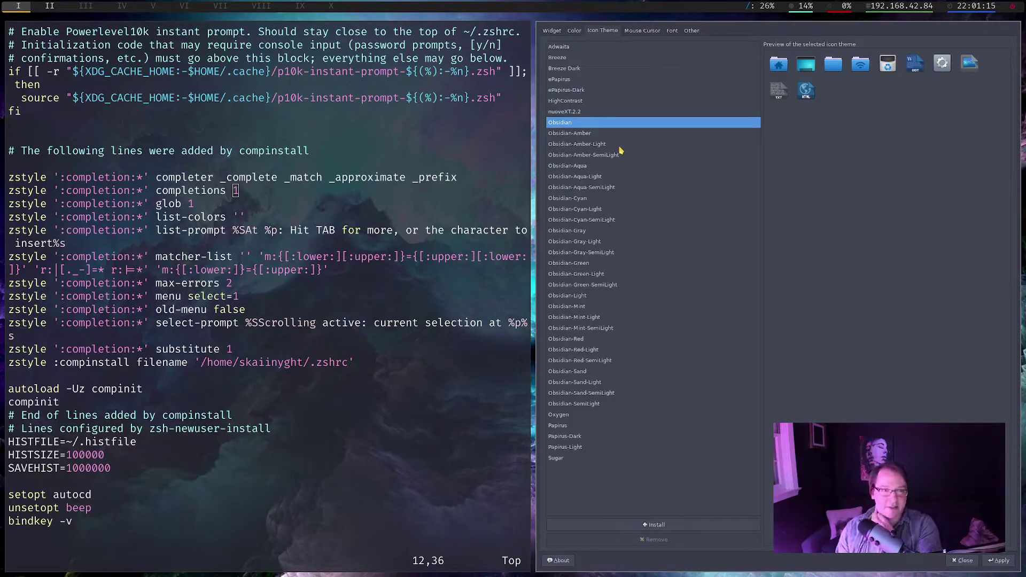
left_click(583, 90)
left_click(580, 101)
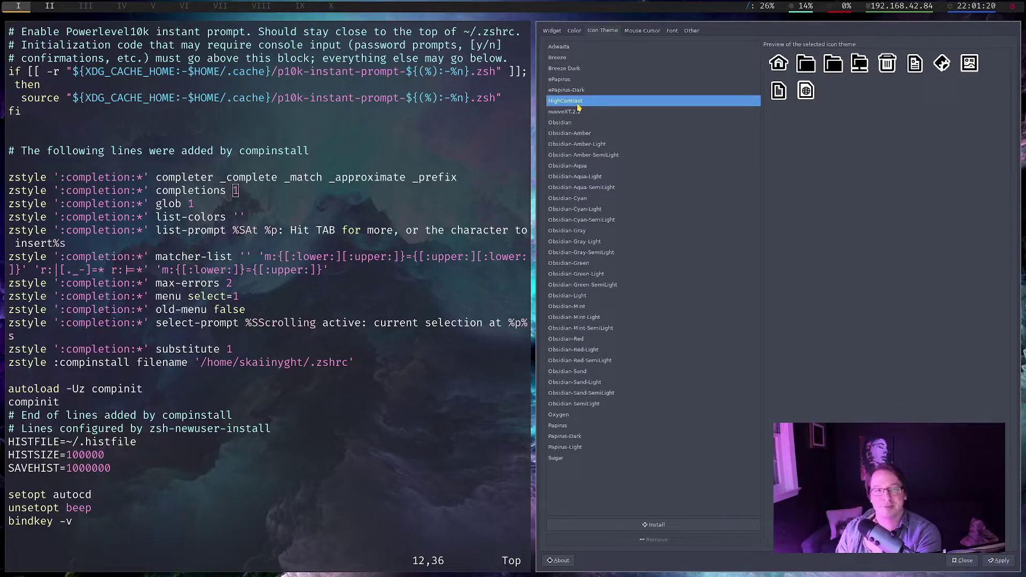
Compare the regular, Light and SemiLight versions of the Obsidian-Aqua and Obsidian-Cyan icon themes
left_click(603, 158)
left_click(602, 168)
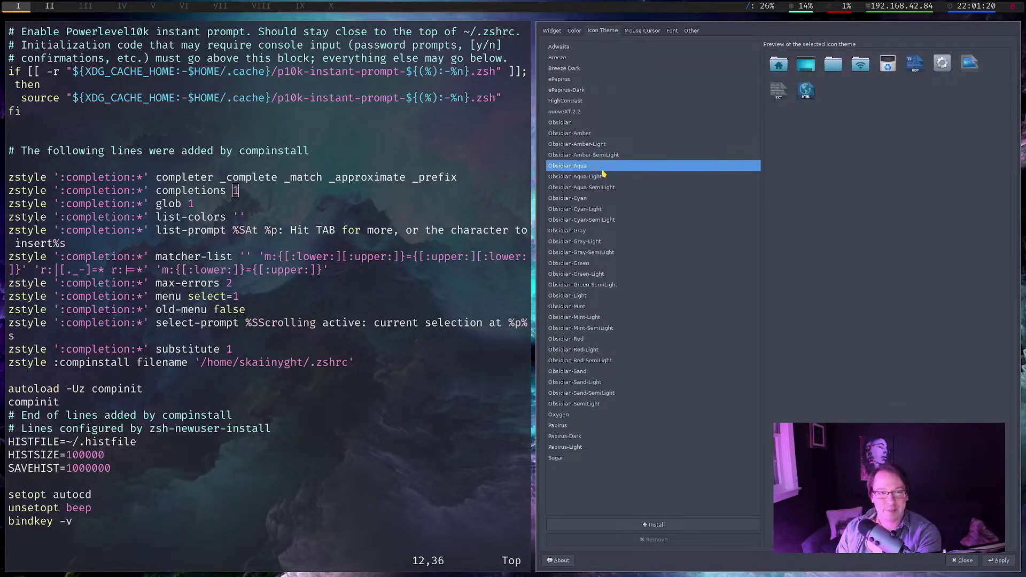
left_click(602, 178)
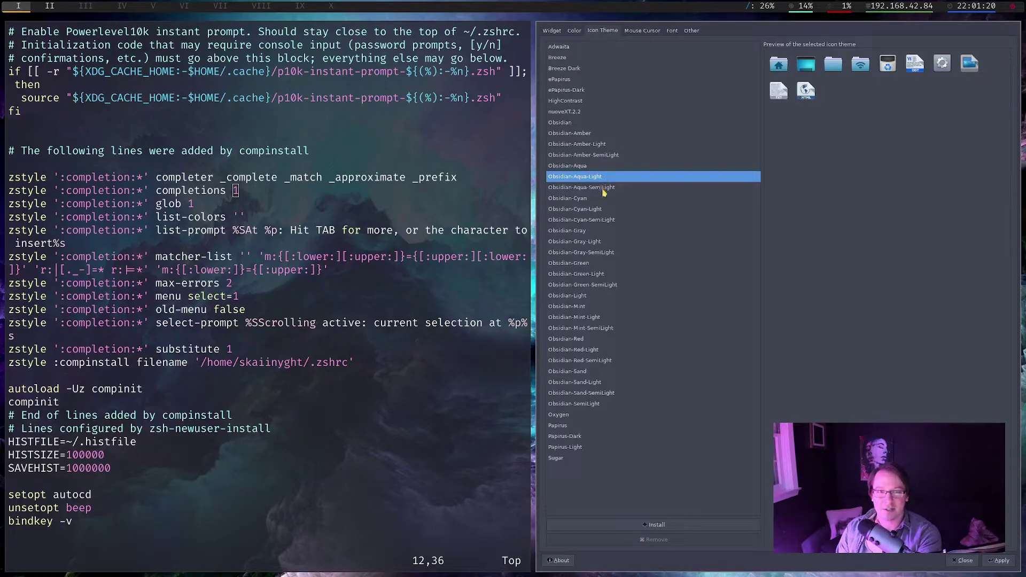
left_click(605, 188)
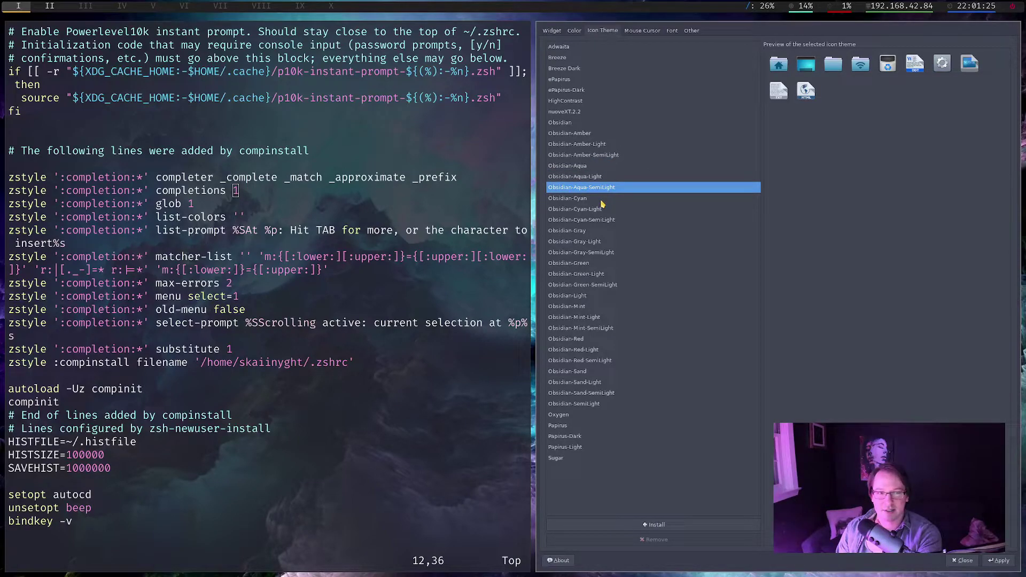
left_click(602, 198)
left_click(609, 218)
left_click(608, 209)
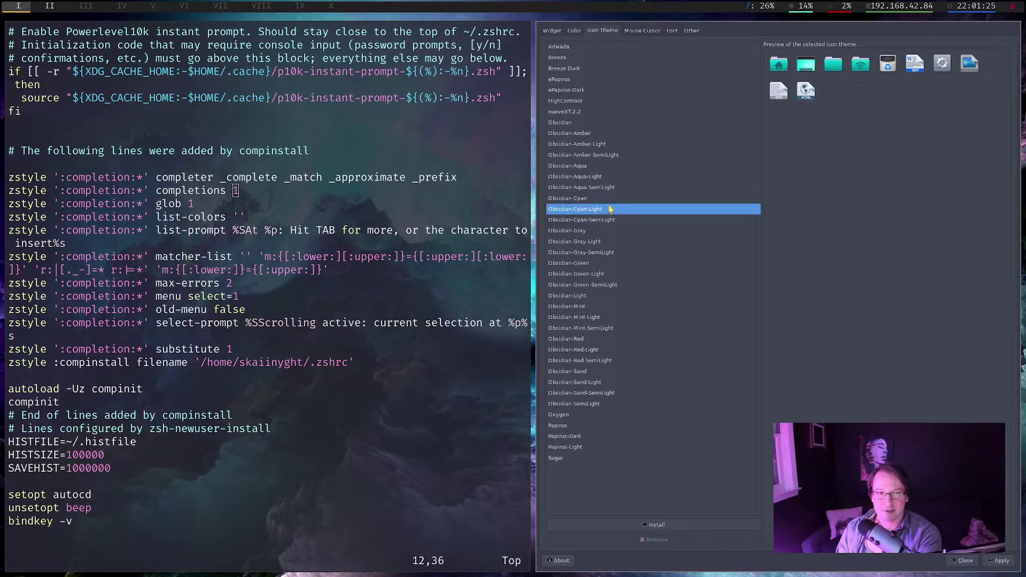
left_click(609, 202)
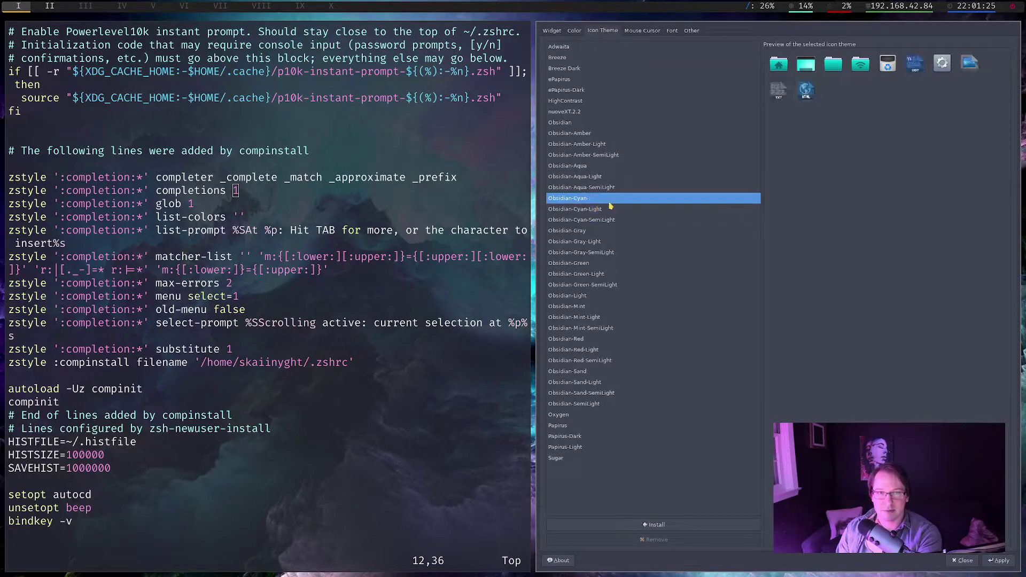
Compare the Obsidian-Gray, Obsidian-Gray-SemiLight and Obsidian-Gray-Light icon previews
left_click(600, 230)
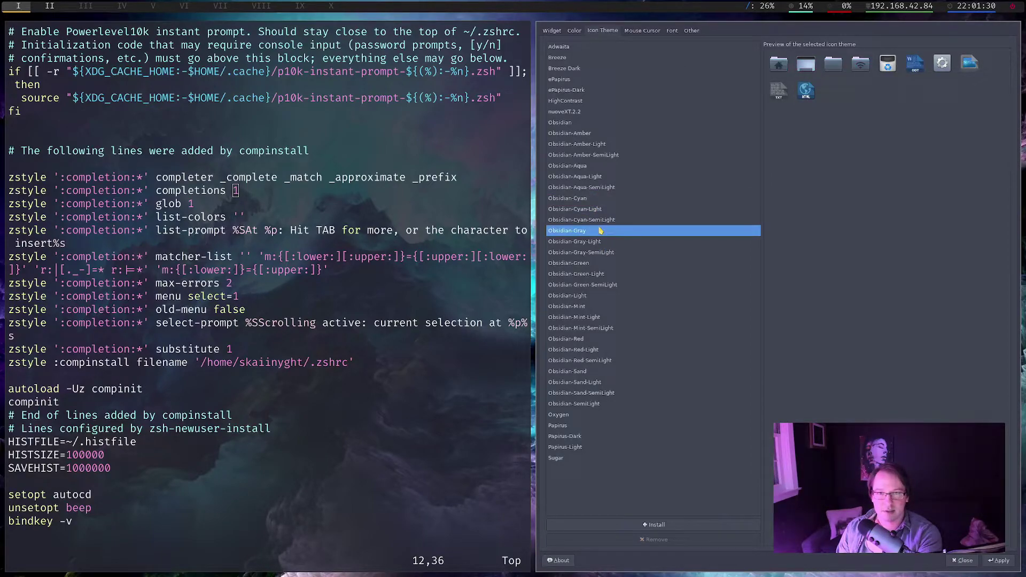
left_click(607, 253)
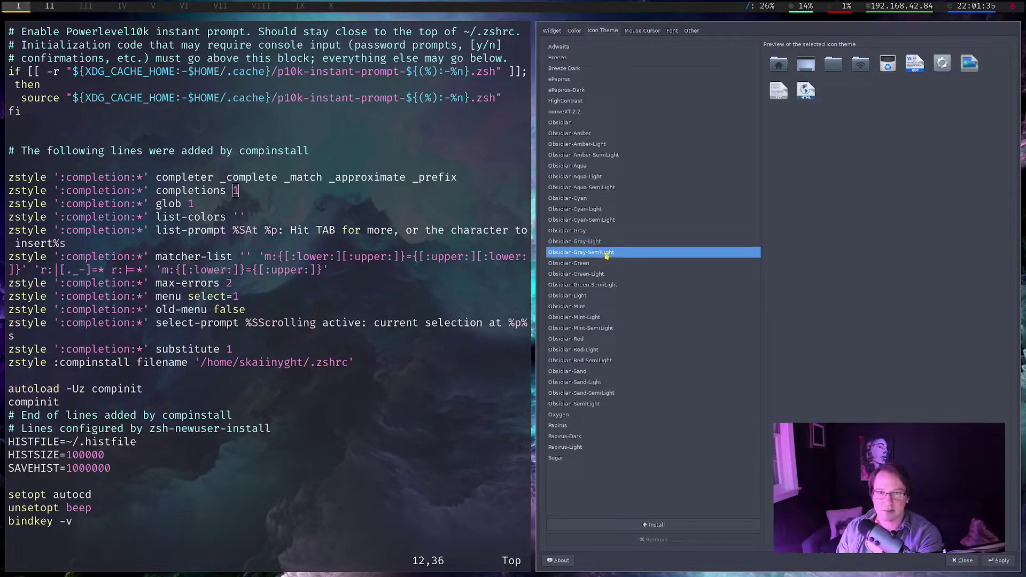
left_click(606, 243)
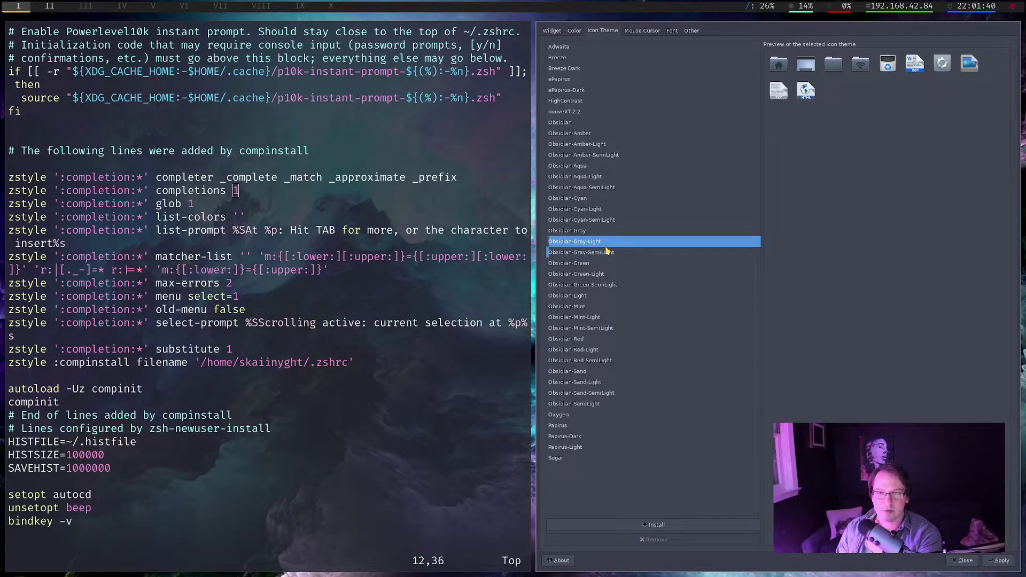
Preview the Obsidian Green, Light and Mint icon themes in turn, down to Obsidian-Mint-SemiLight
key("Down")
key("Down")
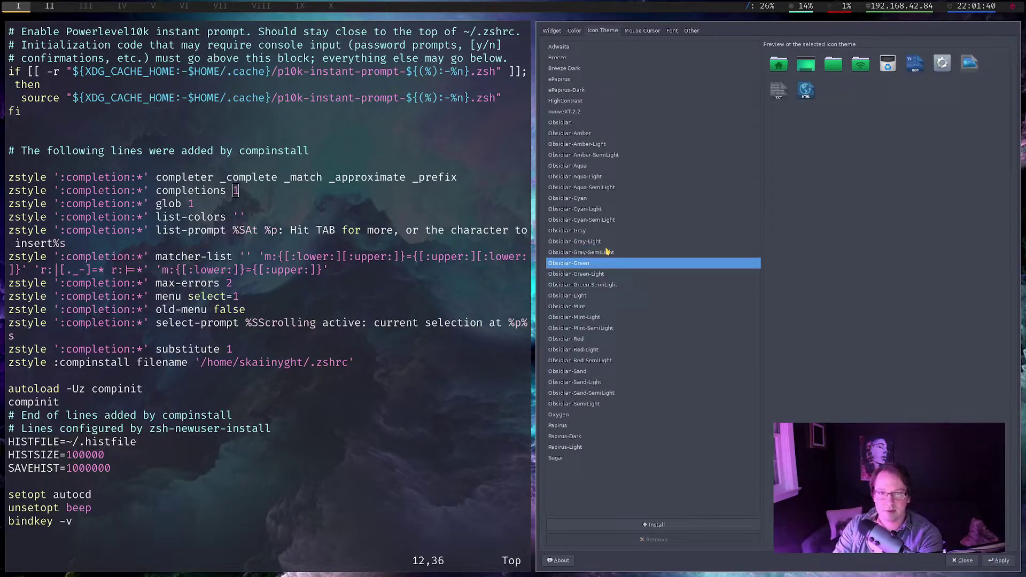
key("Down")
key("Down")
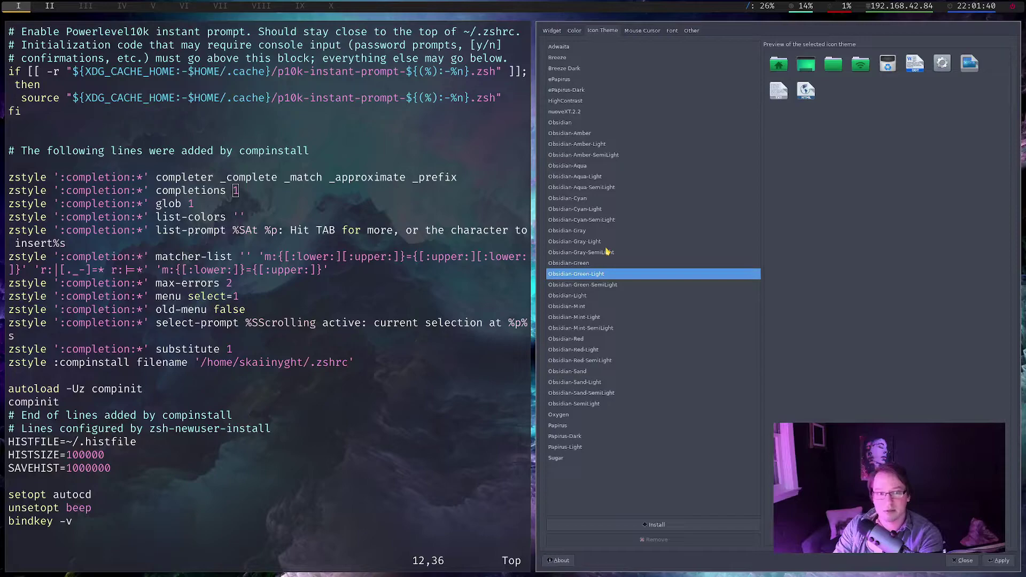
key("Down")
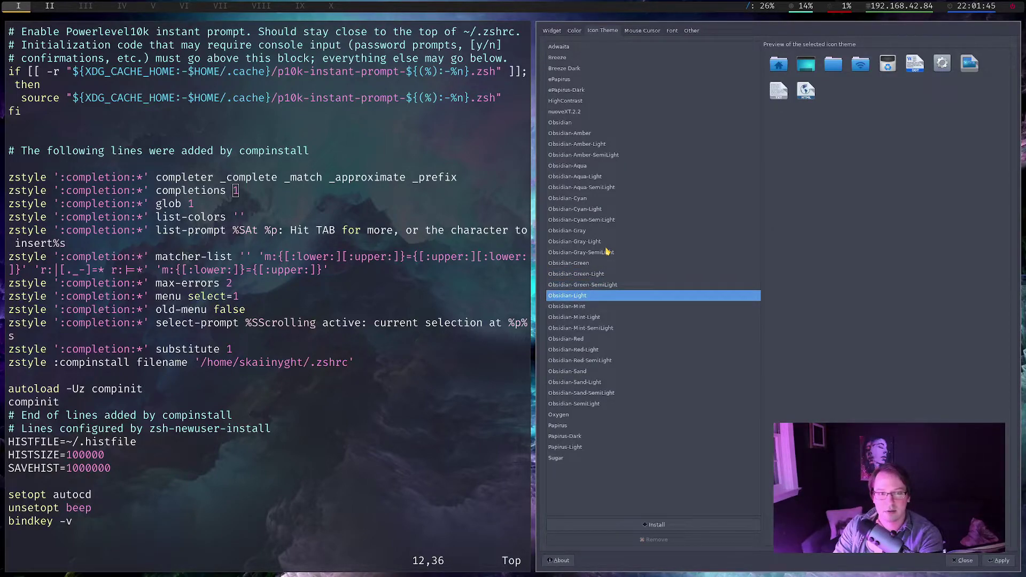
key("Down")
key("Down")
key("Down")
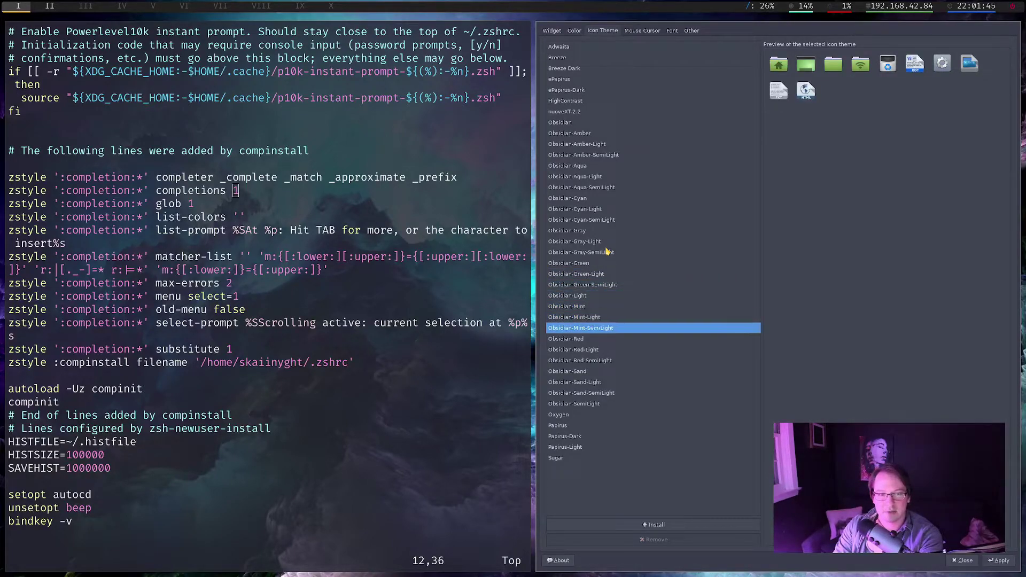
Preview the Obsidian Red and Sand icon theme variants in turn, down to Obsidian-Sand-Light
key("Down")
key("Down")
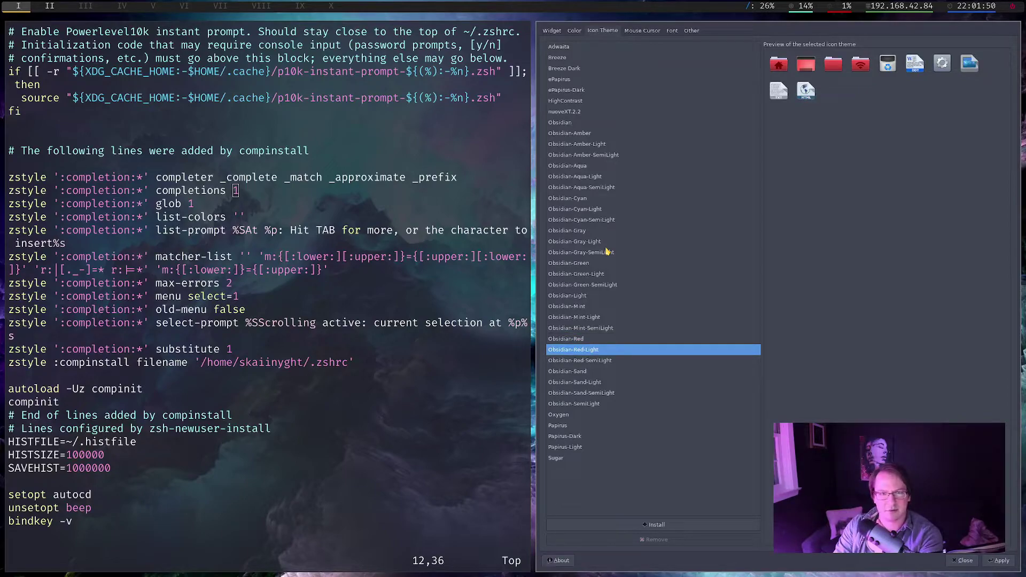
key("Down")
key("Down")
key("Down")
key("Down")
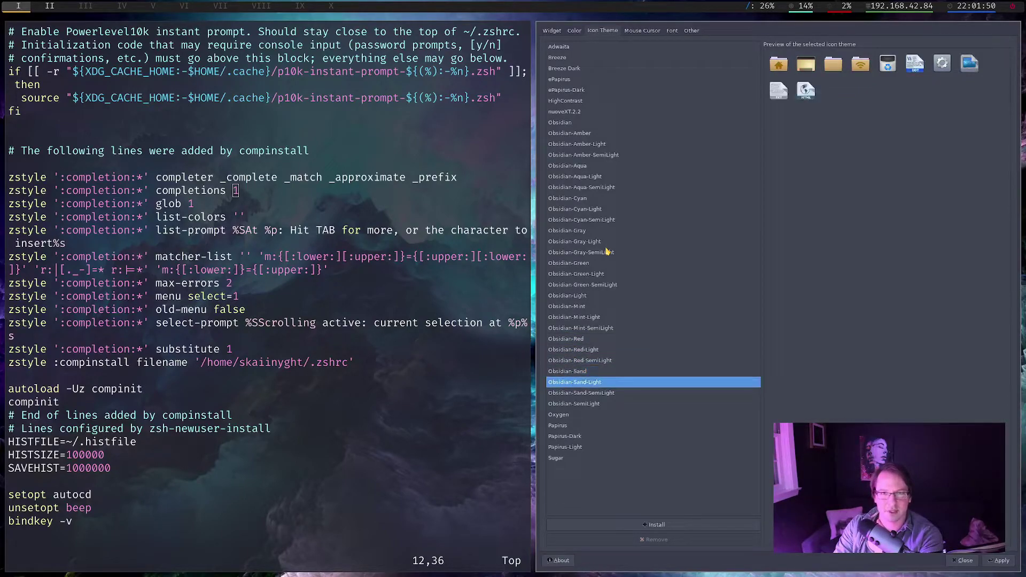
Compare the icon previews of Obsidian-SemiLight and Obsidian-Sand-SemiLight by alternating between them
key("Down")
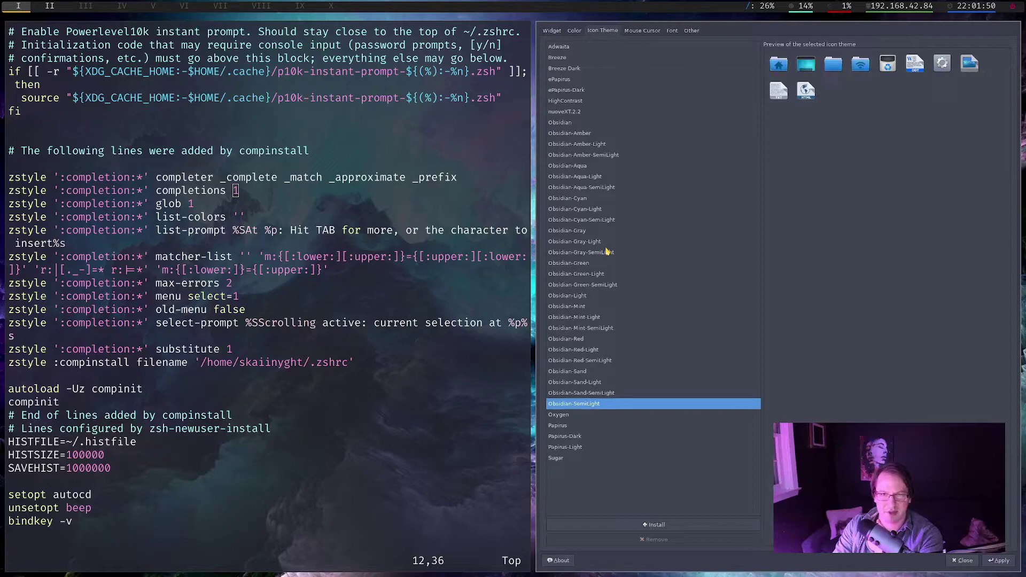
key("Up")
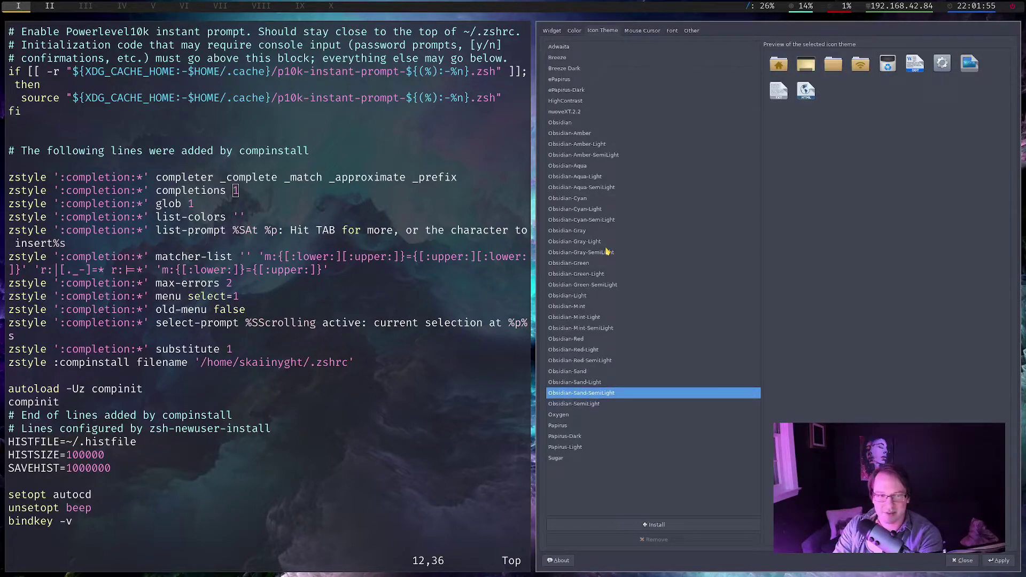
key("Down")
key("Up")
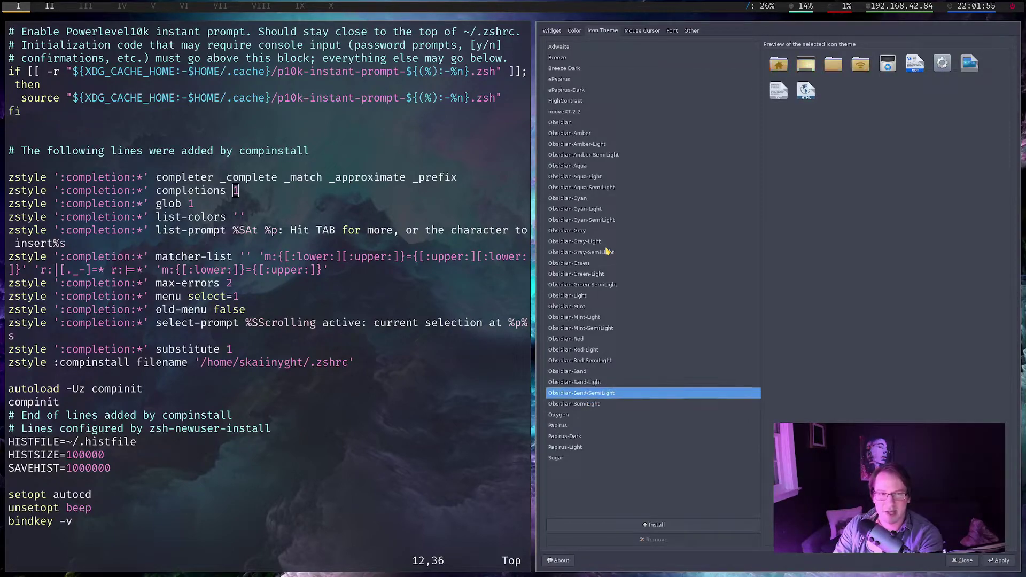
Go back through the Obsidian variants and select Obsidian-Gray as the icon theme
key("Up")
key("Up")
key("Up")
key("Up")
key("Up")
key("Up")
key("Up")
key("Up")
key("Up")
key("Up")
key("Up")
key("Up")
key("Up")
key("Up")
key("Up")
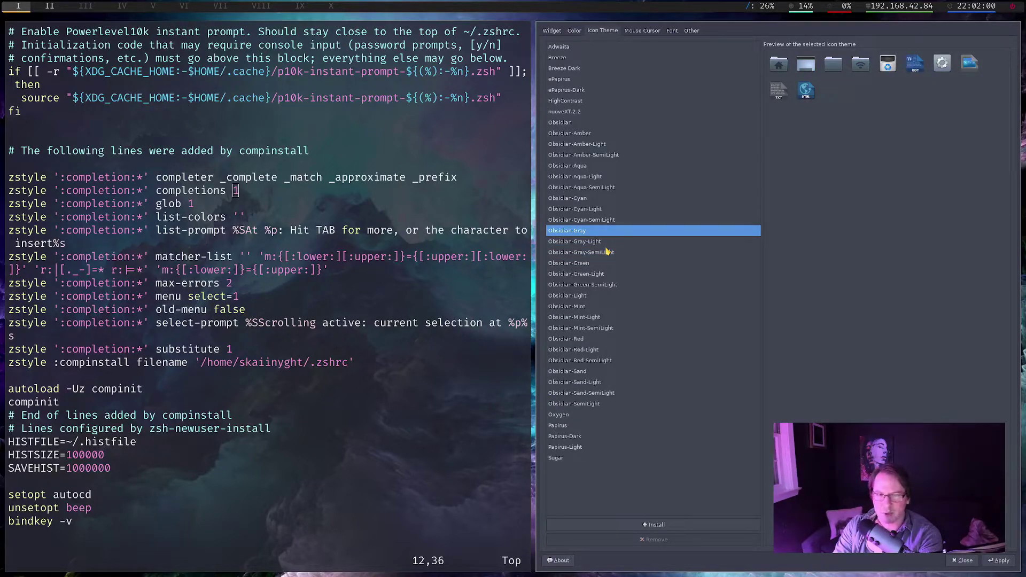
Keep Obsidian-Gray selected, briefly open and cancel the icon theme installation dialog, and apply the icon theme
key("Down")
key("Up")
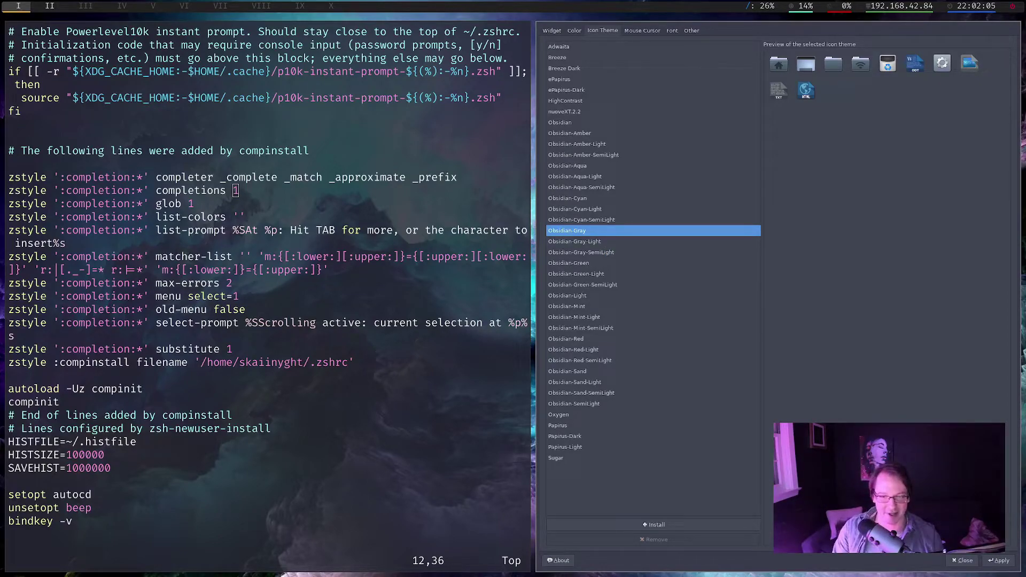
left_click(677, 526)
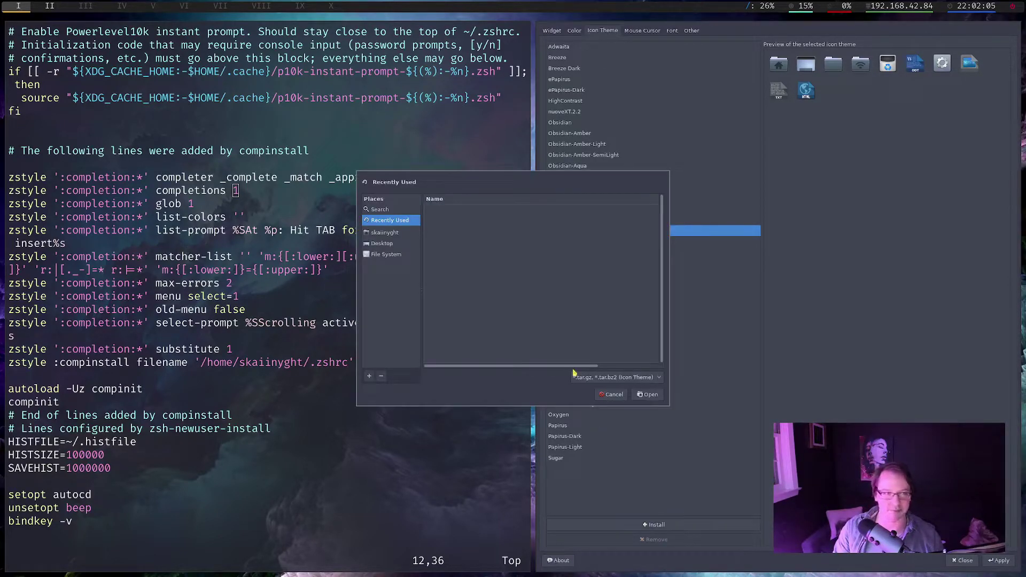
left_click(612, 394)
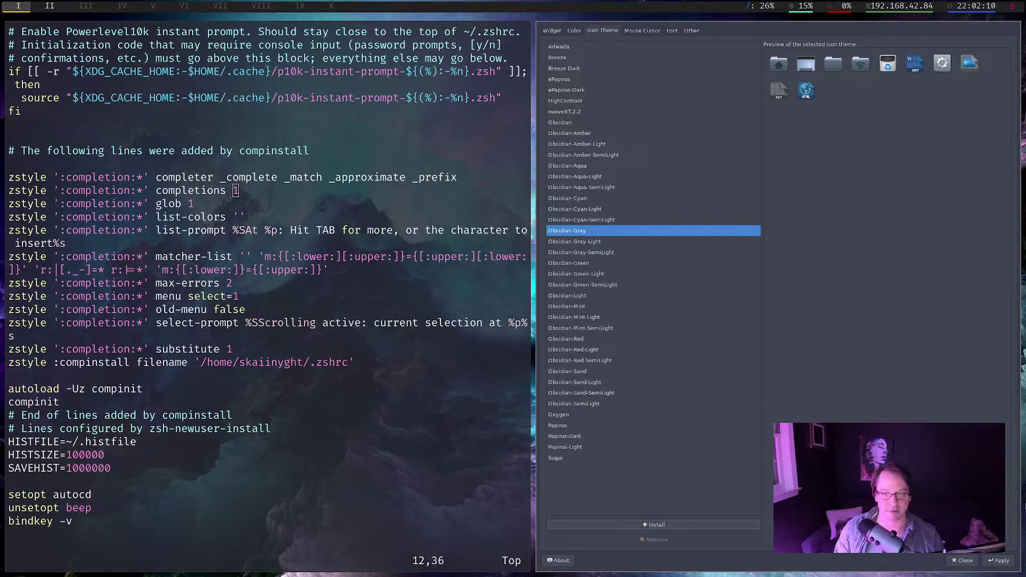
left_click(989, 558)
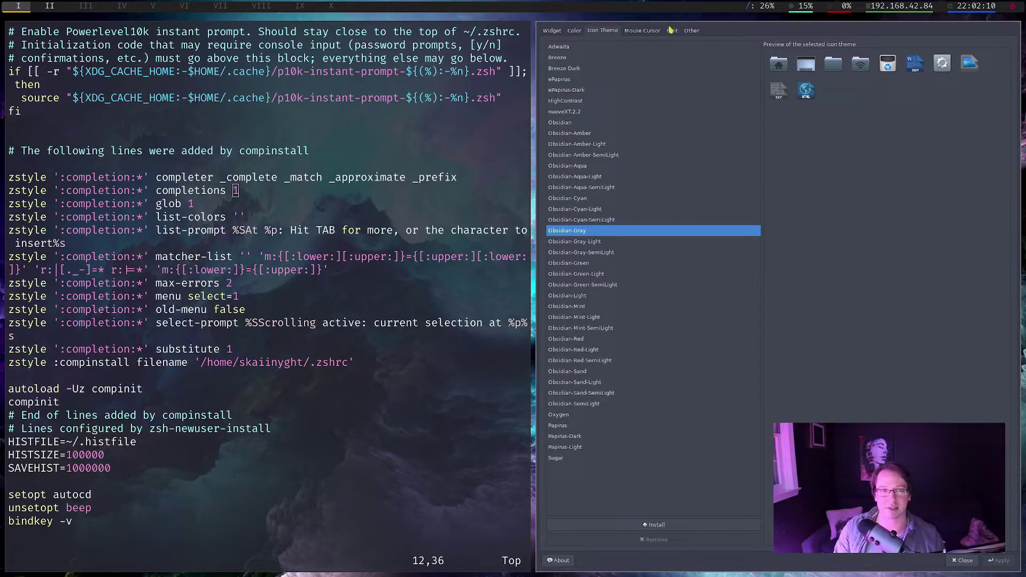
Look through the mouse cursor, font and other appearance settings
left_click(651, 31)
left_click(673, 31)
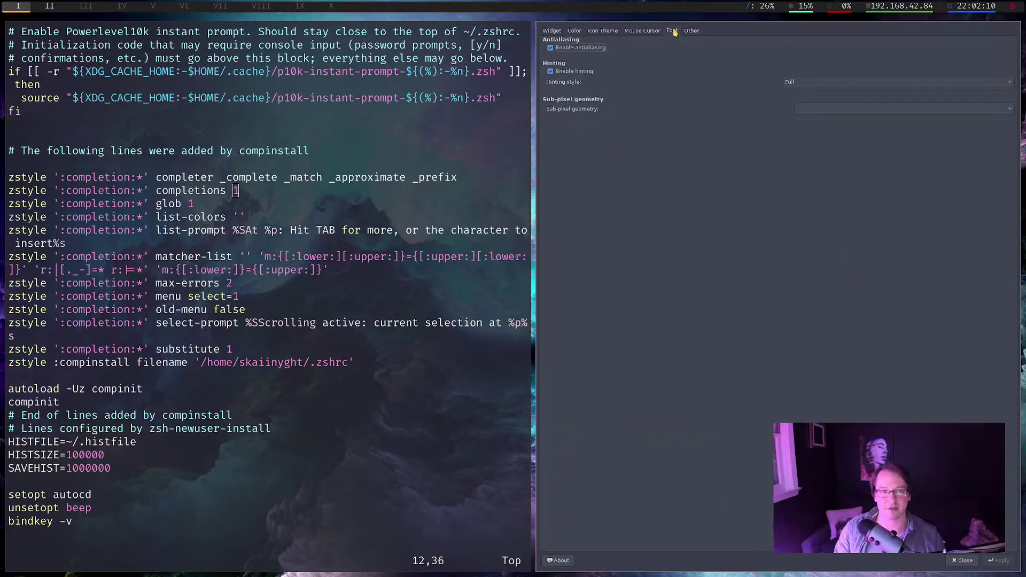
left_click(692, 31)
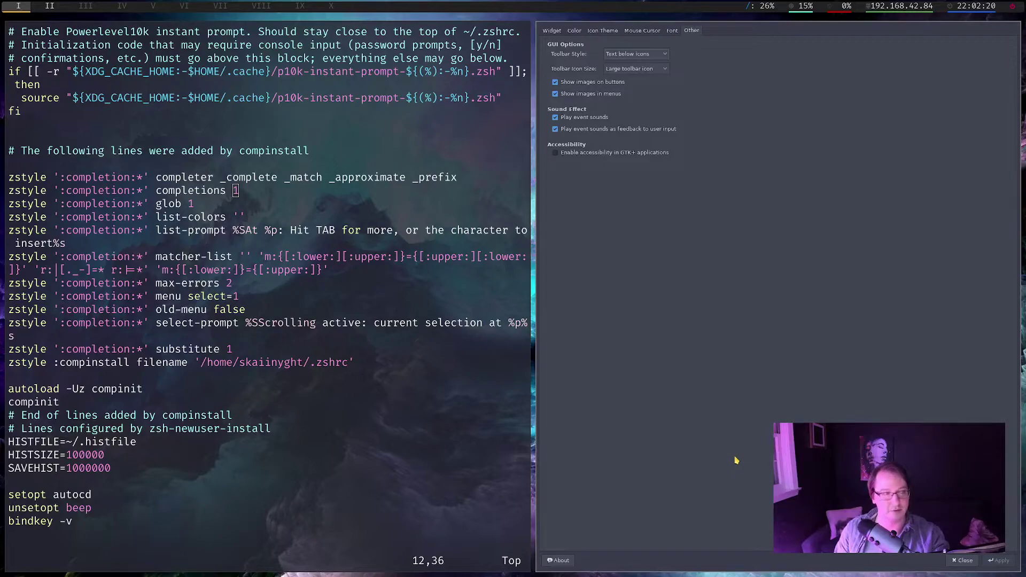
Switch to workspace II, clear it and open the file manager to view the applied icon theme
key("super+2")
key("super+shift+q")
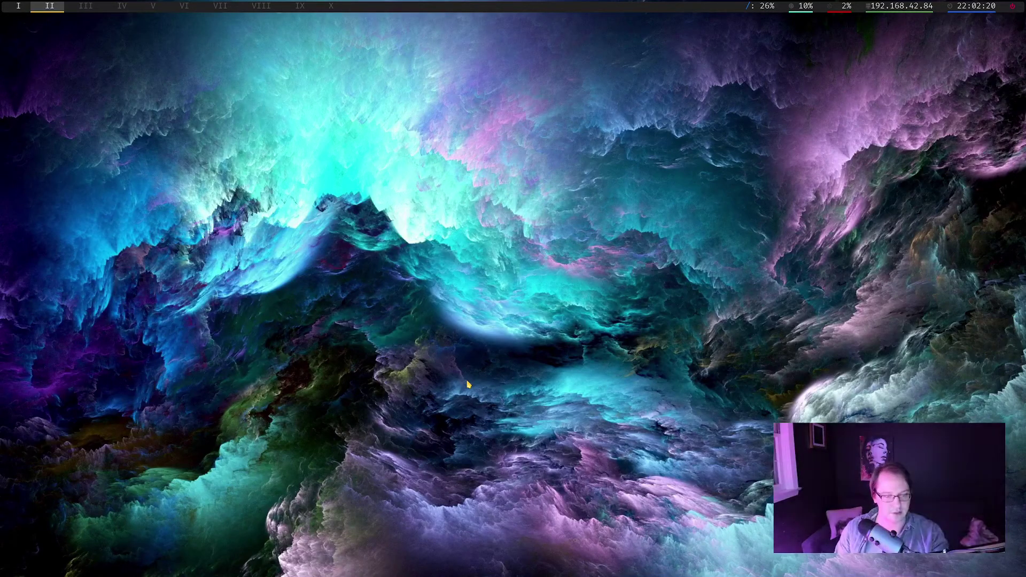
key("super+e")
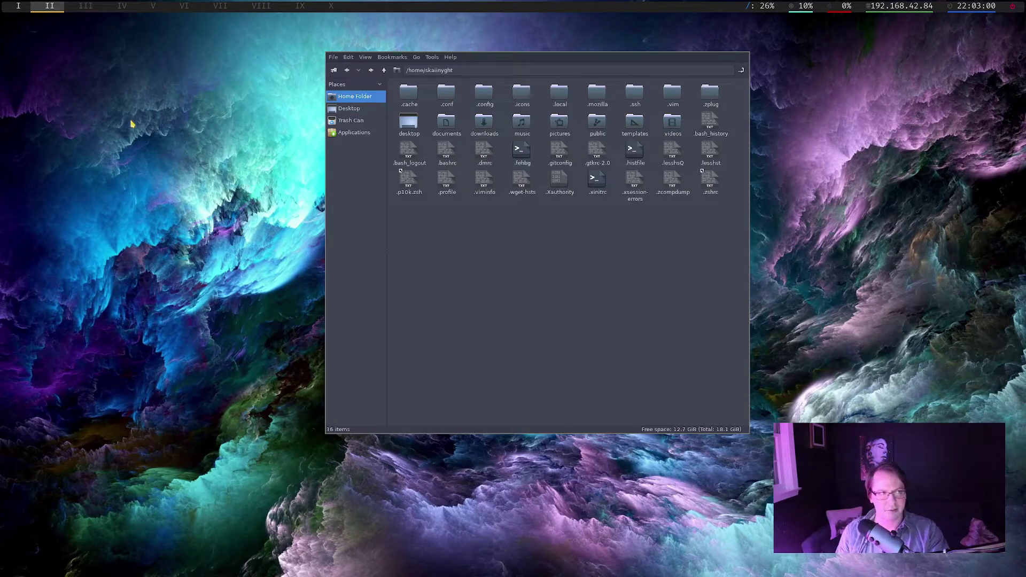
Open a terminal on workspace II, close the file manager, and open .config/bspwm/bspwmrc in Vim
key("super+Return")
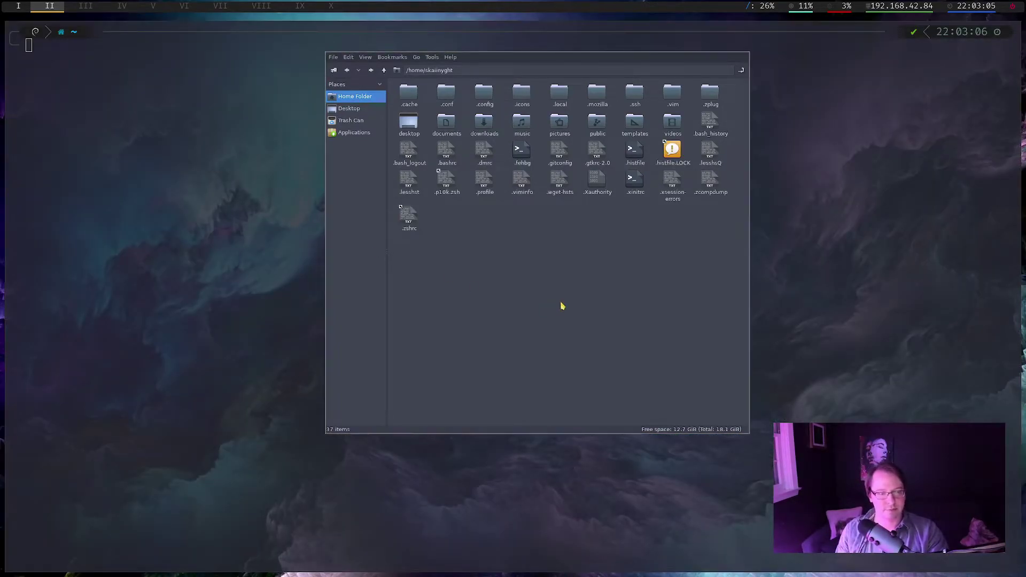
key("super+shift+q")
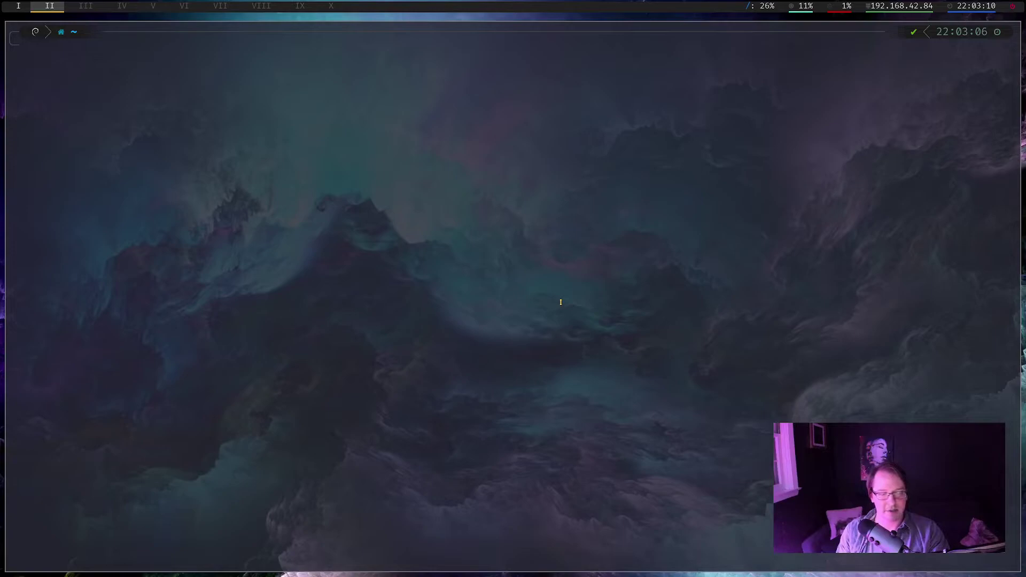
type("vim .")
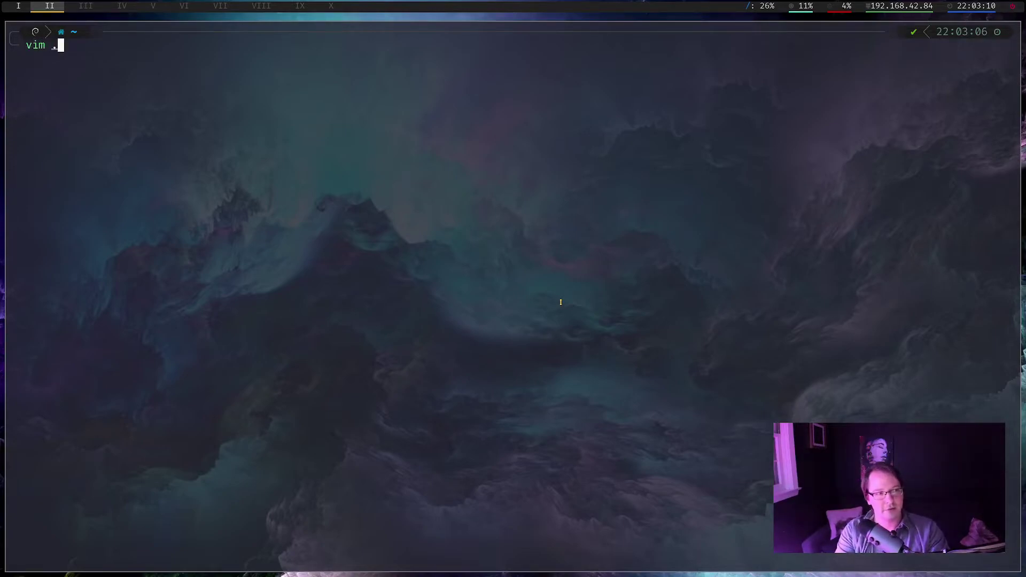
type("confi")
key("BackSpace")
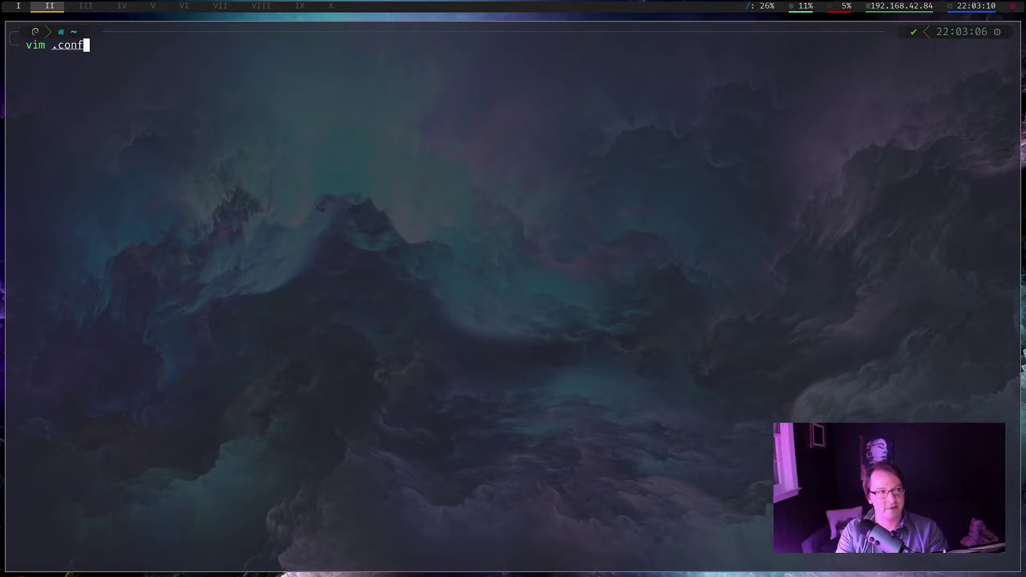
type("ig/bspwm/bspwmrc")
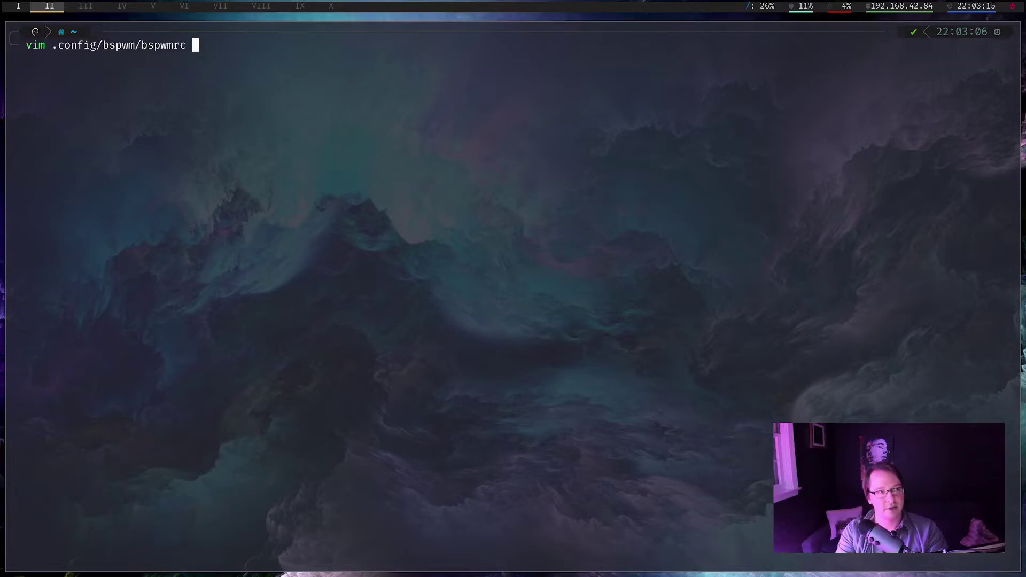
key("Return")
Start a new rule line "bspc rule -a" below the Screenkey rule at the end of bspwmrc
key("j")
key("j")
key("j")
key("j")
key("j")
key("j")
key("j")
key("j")
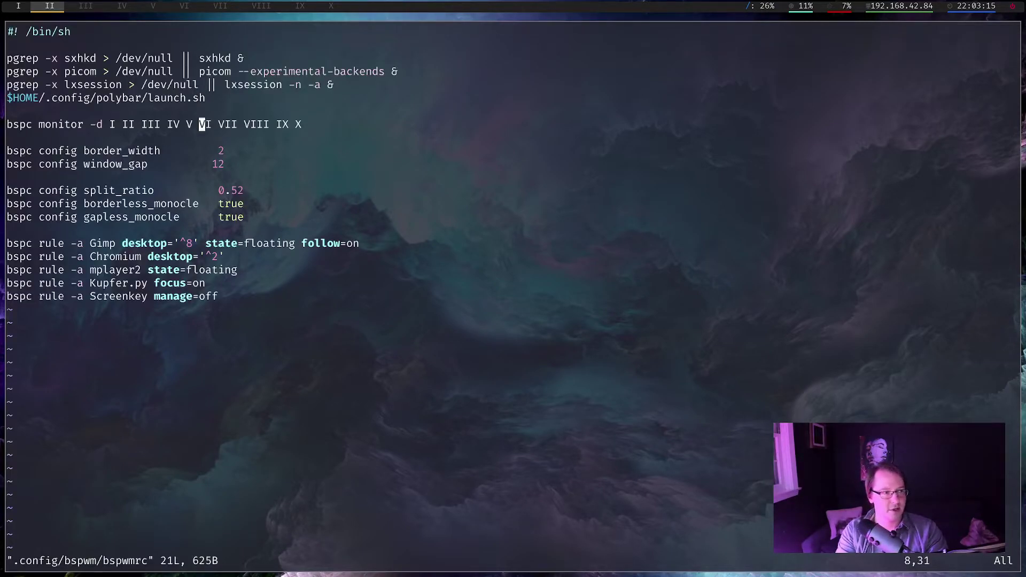
key("j")
key("j")
key("j")
key("j")
key("j")
key("j")
key("j")
key("j")
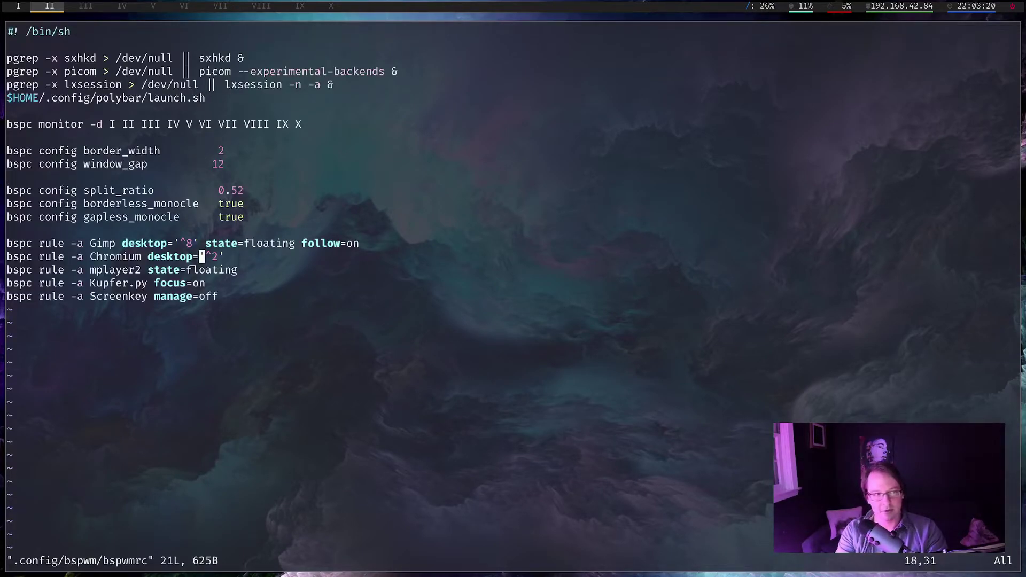
key("$")
key("a")
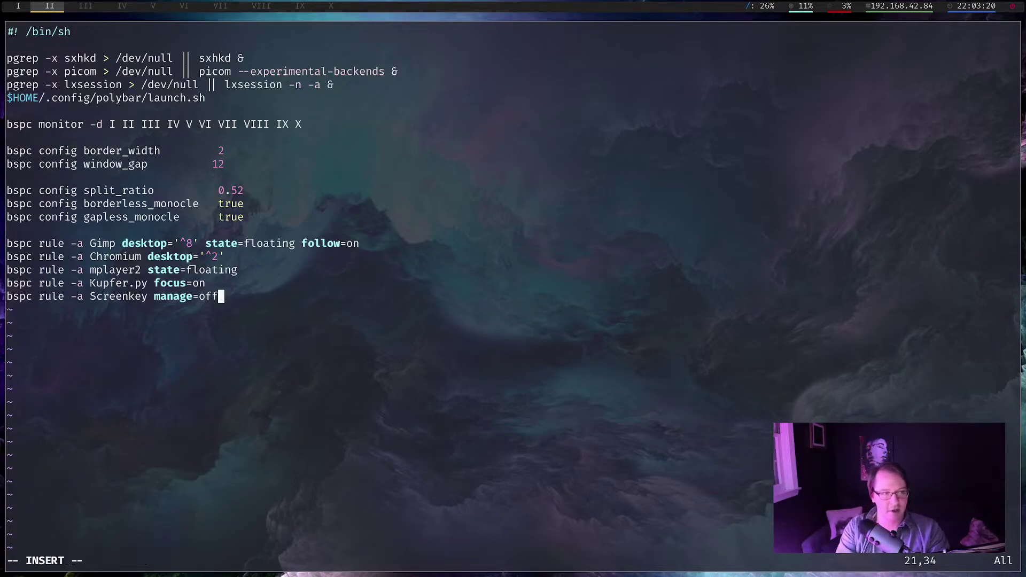
key("Return")
type("bspc ")
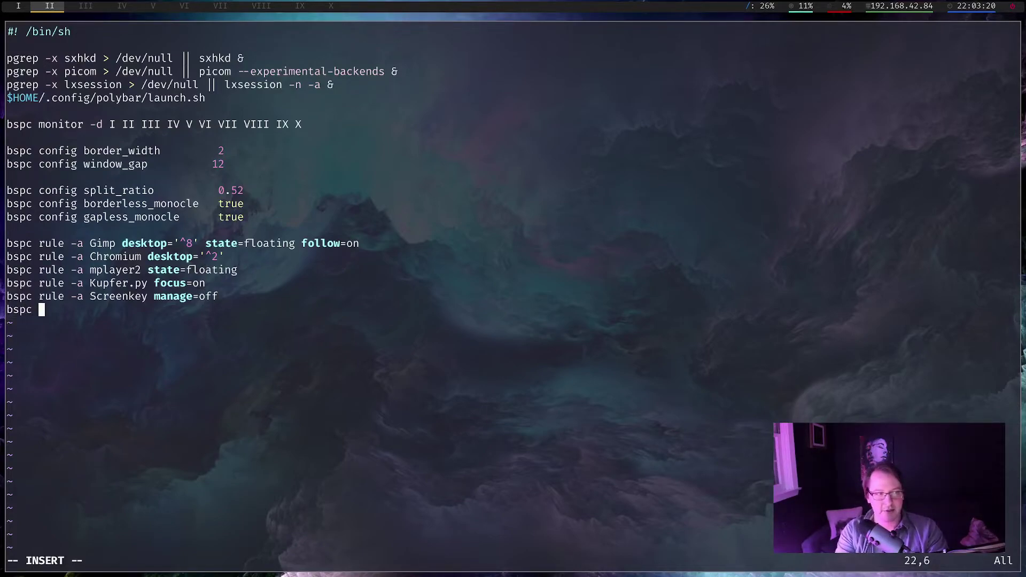
type("rule -a")
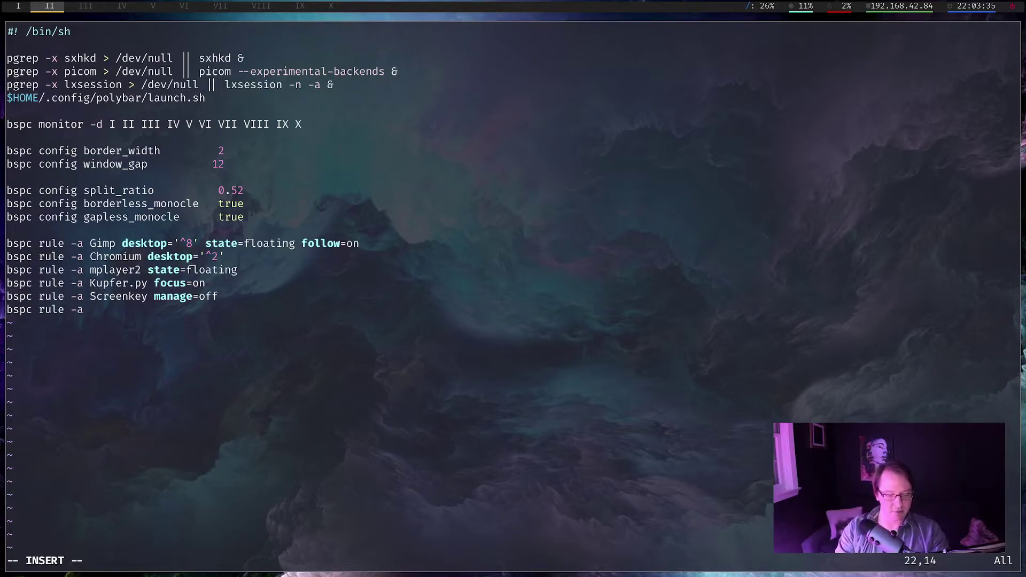
Open the file manager and a second terminal, run xprop on the file manager window, and look through its properties for the WM_CLASS
key("super+e")
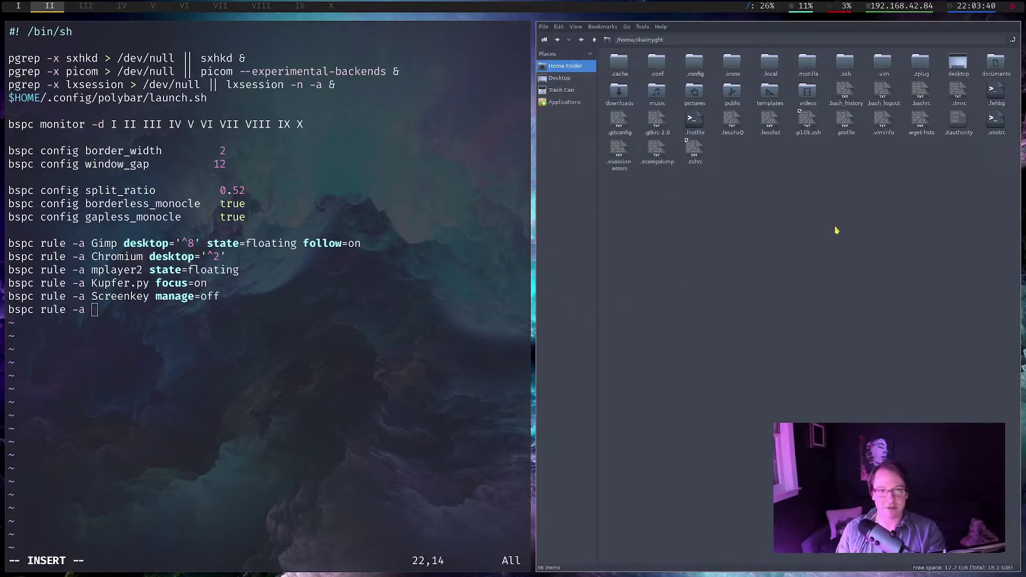
left_click(196, 399)
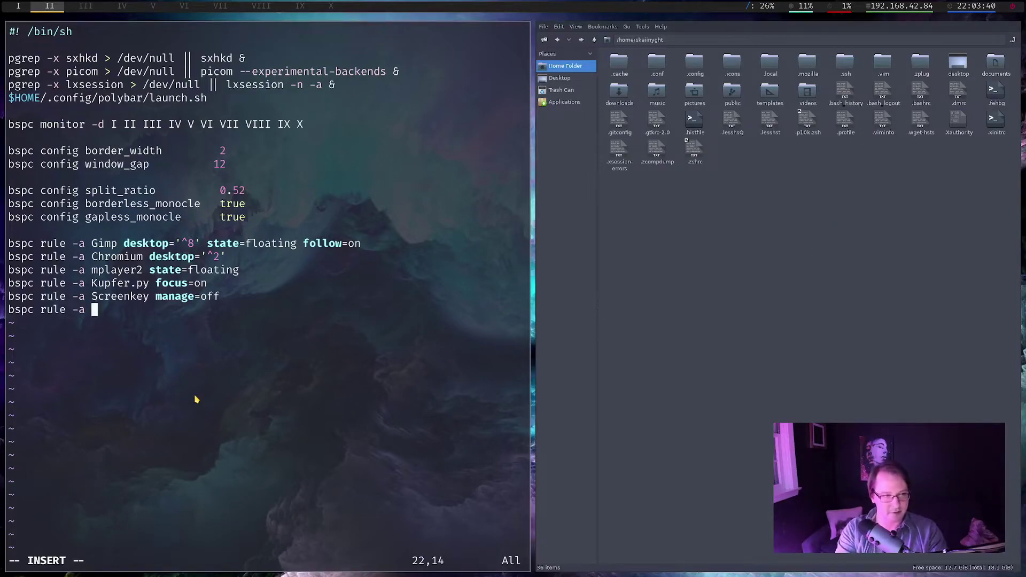
key("super+Return")
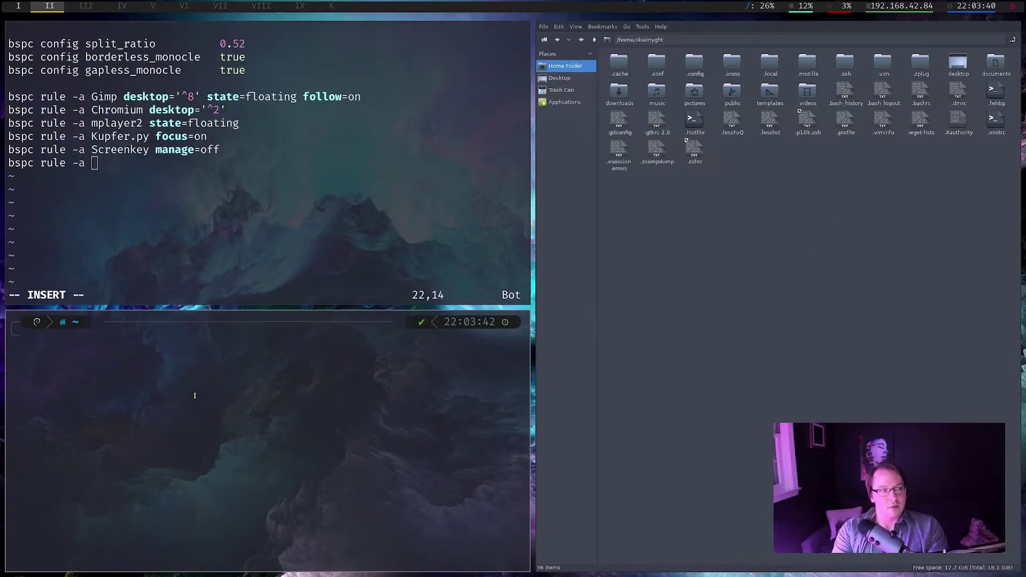
type("xprop")
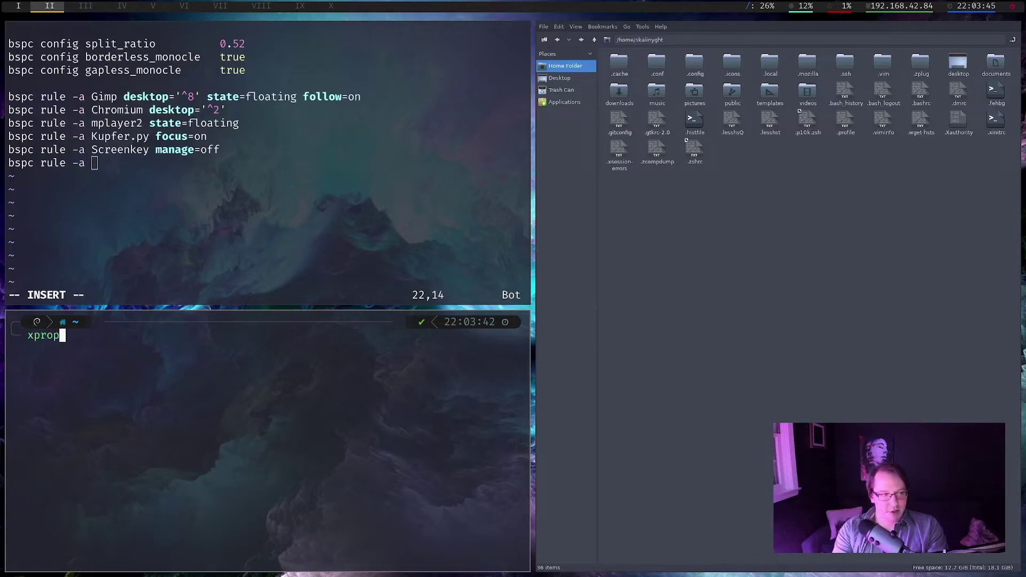
key("Return")
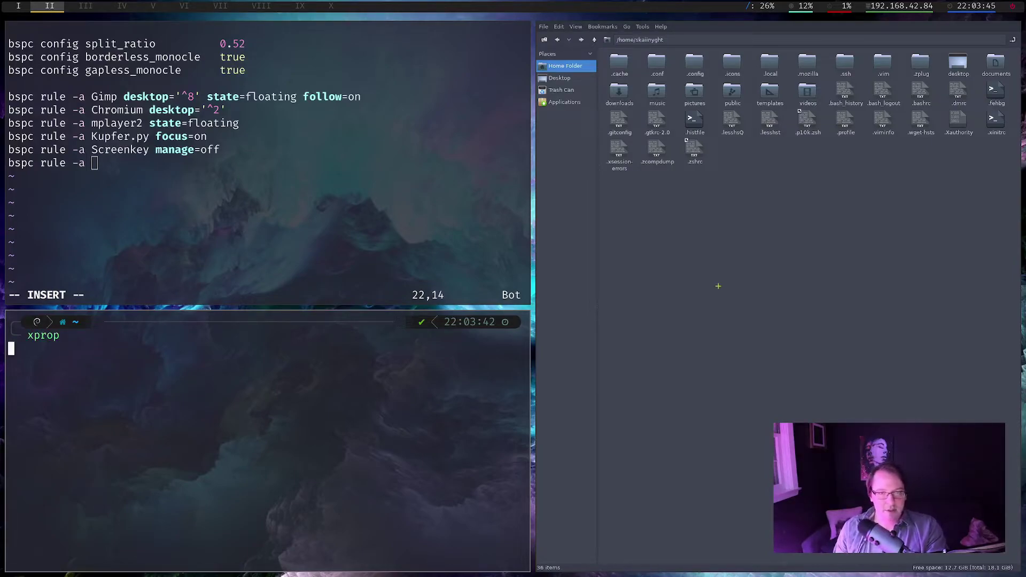
left_click(719, 288)
scroll(330, 414, "up", 3)
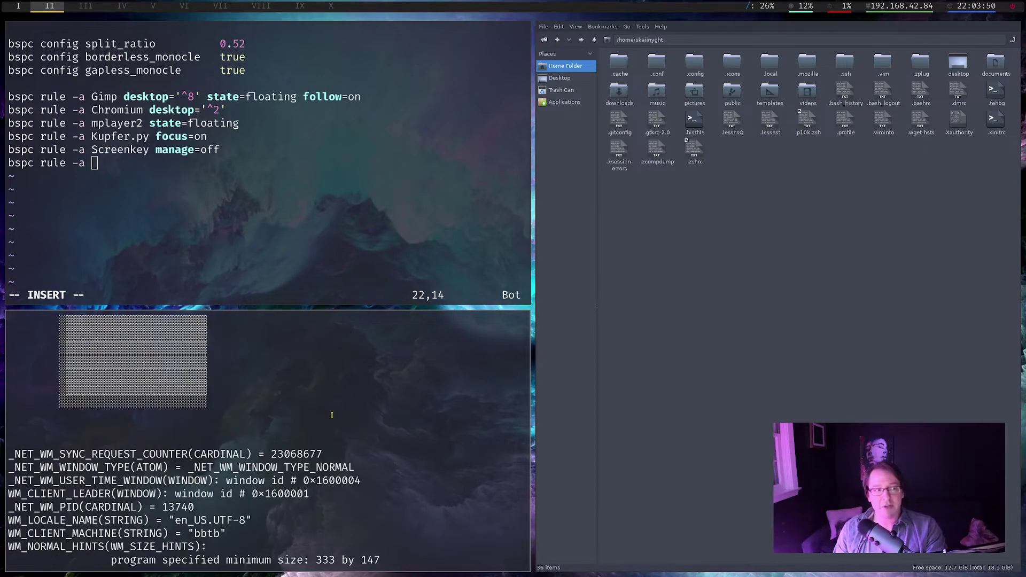
scroll(331, 415, "up", 5)
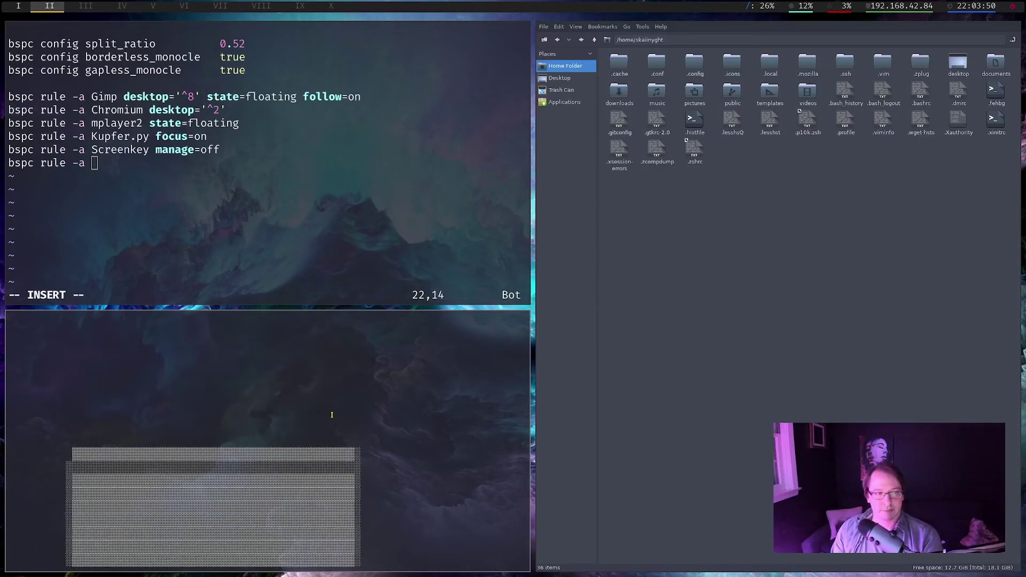
scroll(331, 414, "down", 8)
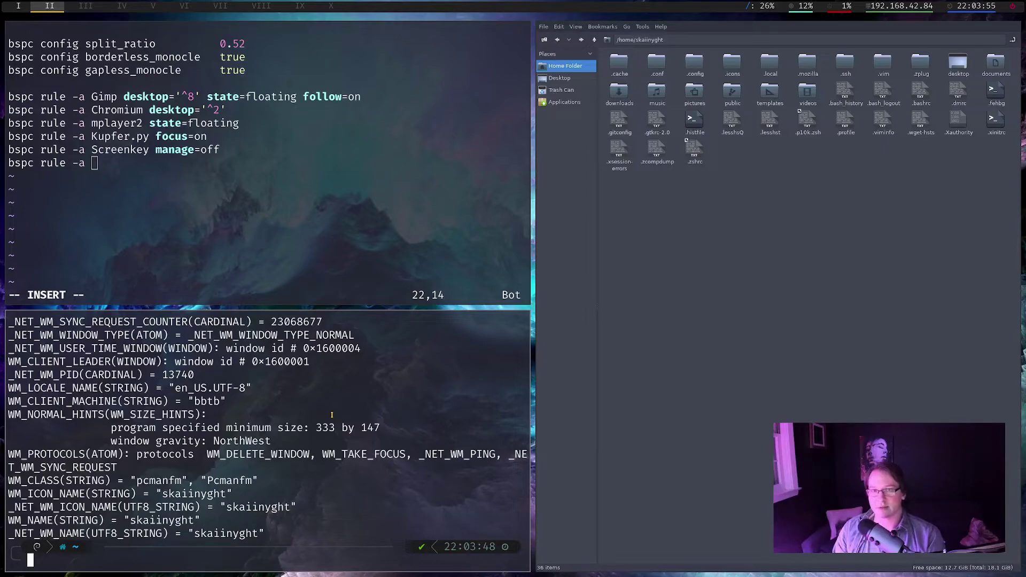
Run xprop again on the file manager window to read its class name
key("Up")
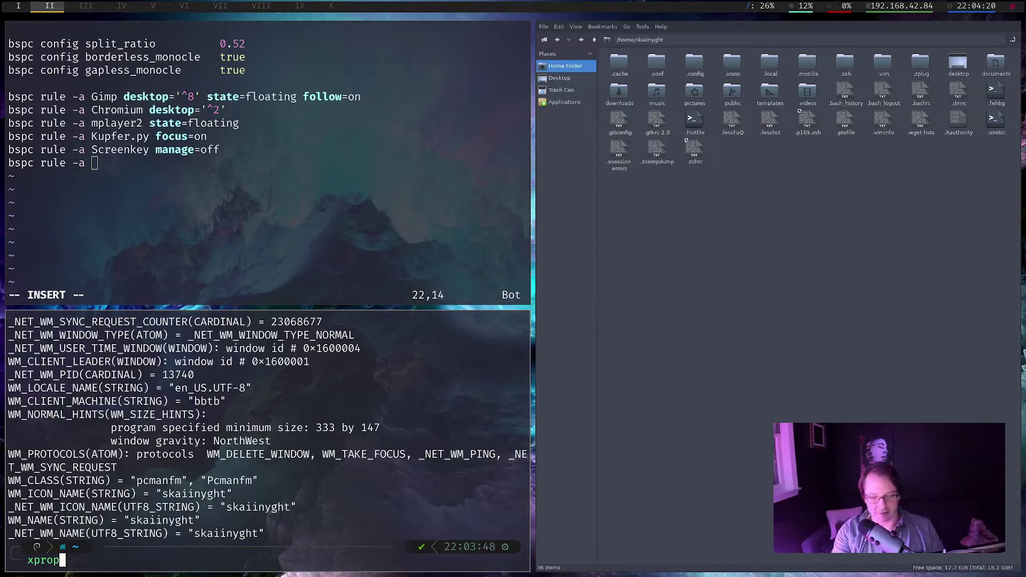
key("Return")
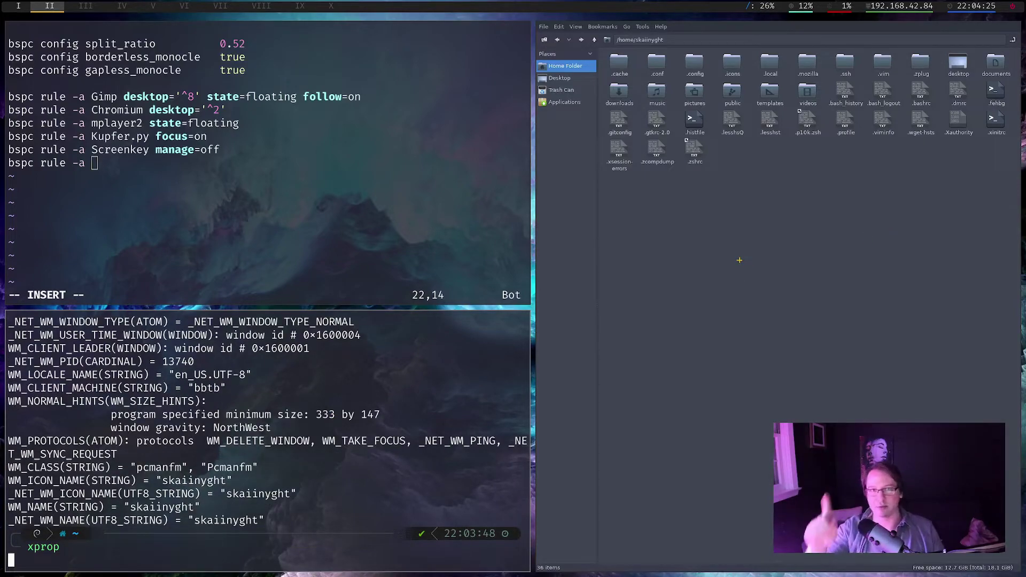
left_click(822, 282)
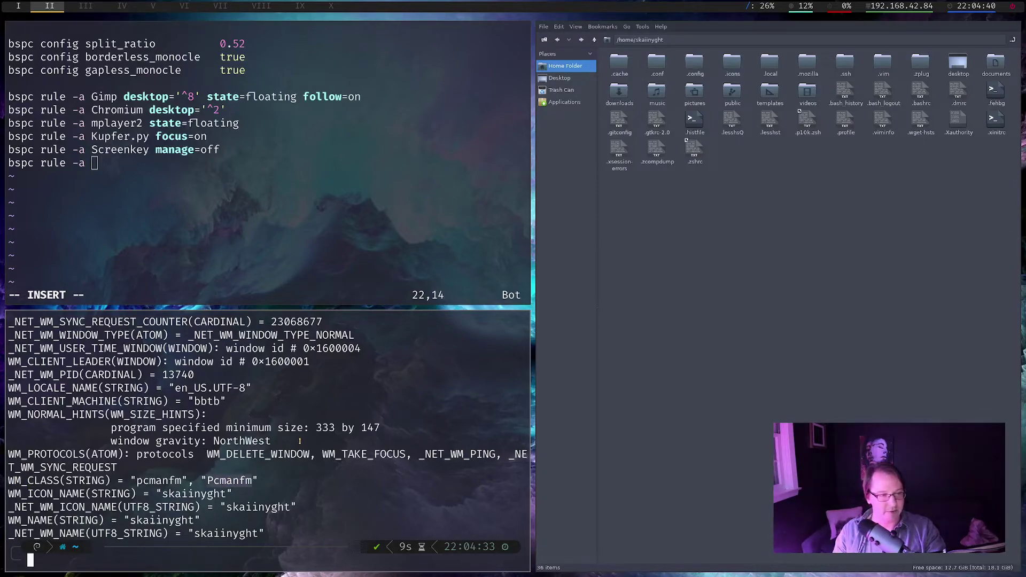
Complete the new rule with "Pcmanfm state=floating", then save bspwmrc and quit Vim
middle_click(131, 174)
key("ctrl+u")
type("Pcmanfm")
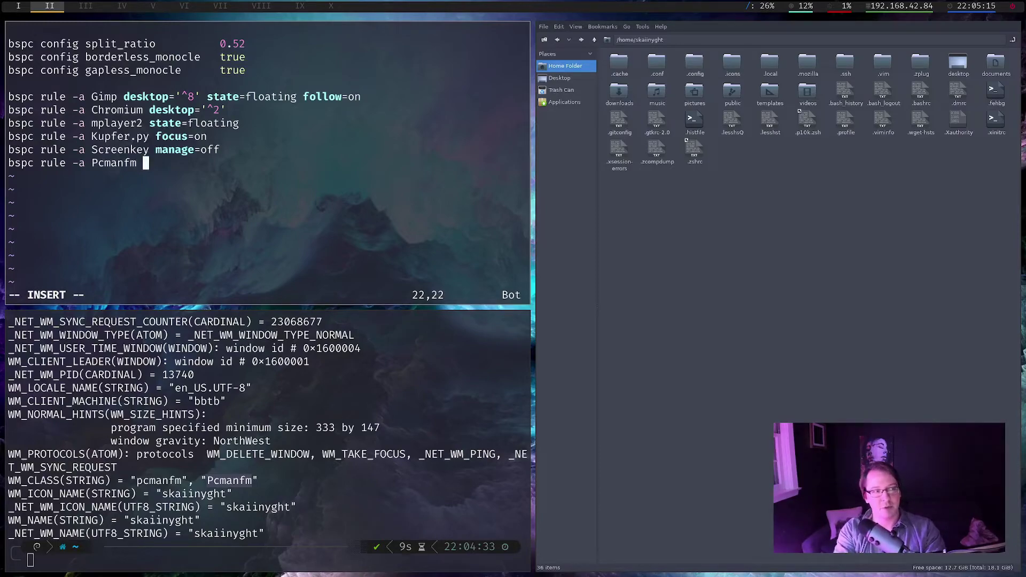
type("state=floa")
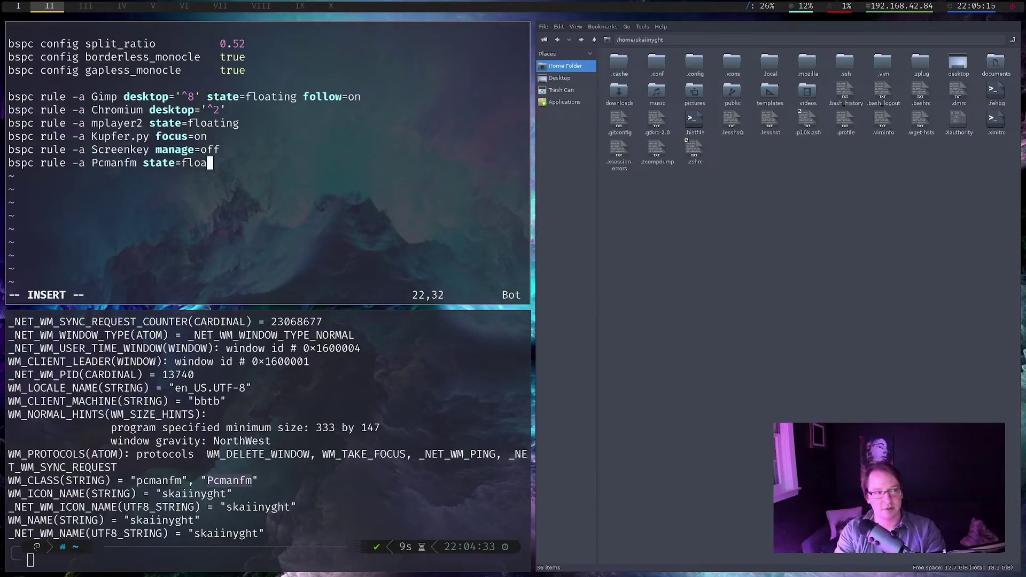
type("ting")
key("Escape")
type(":wq")
key("Return")
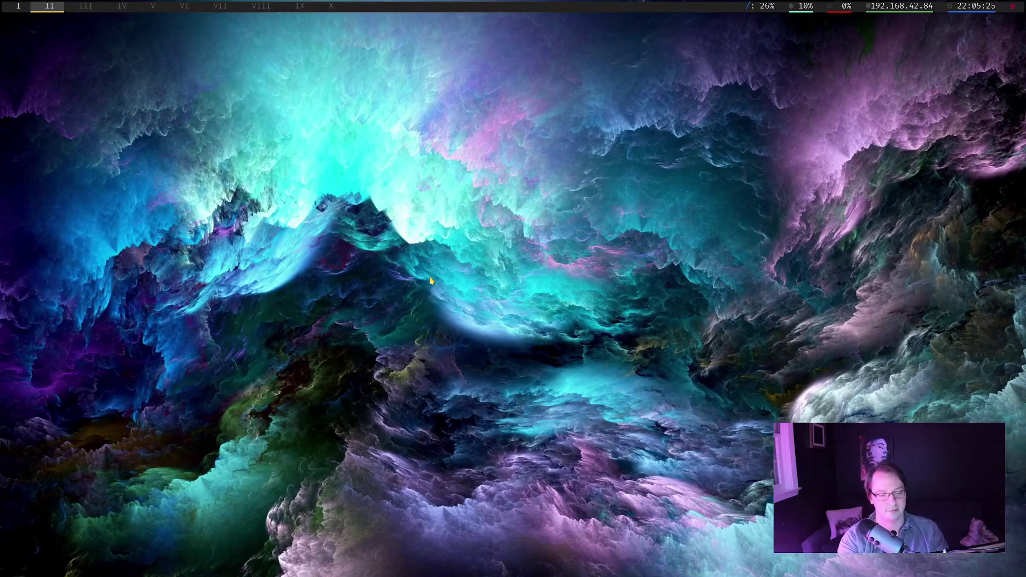
Return to workspace I, close LXAppearance, and open the file manager to test the floating rule
key("super+1")
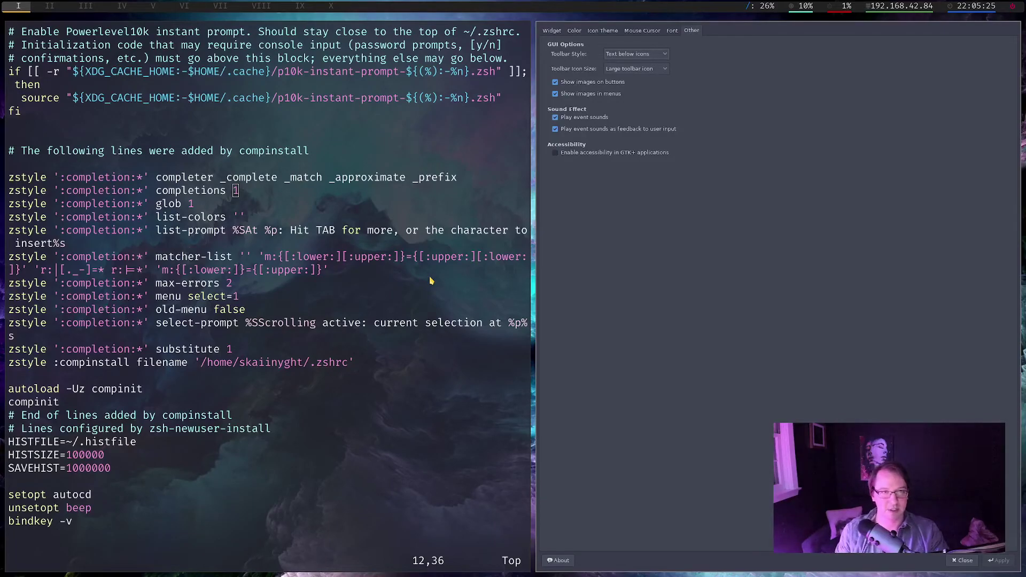
key("super+shift+q")
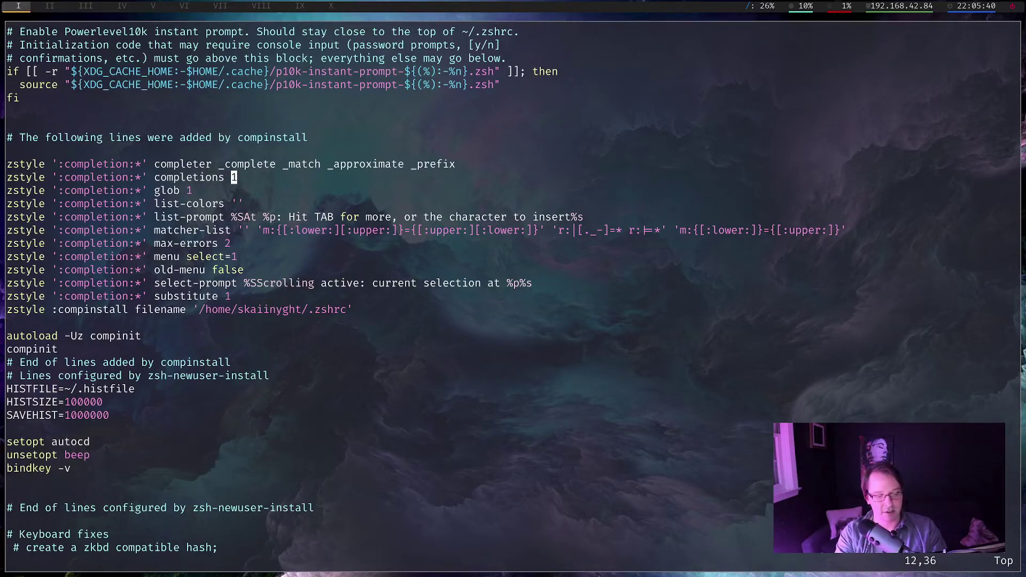
key("super+e")
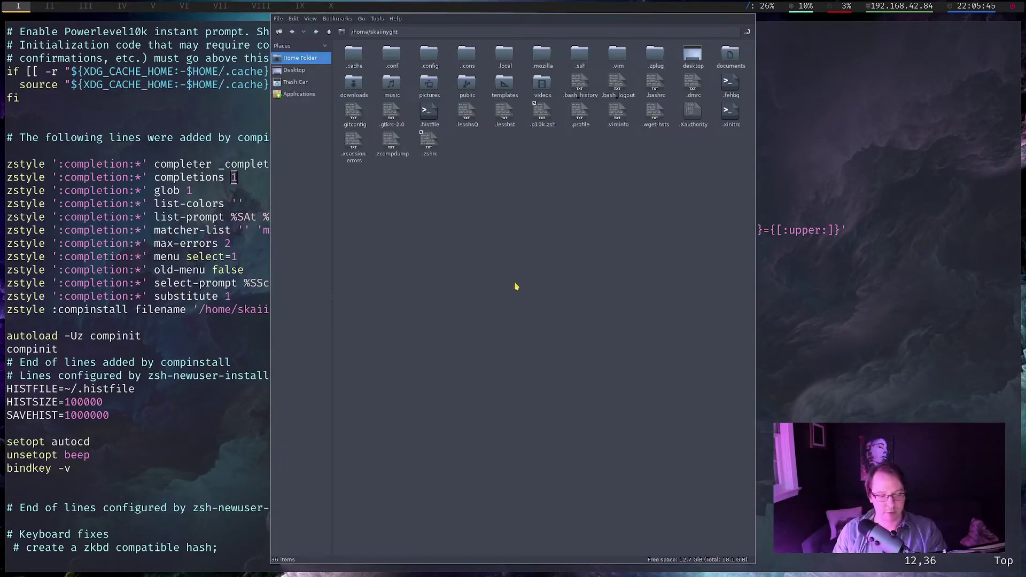
Move the floating file manager window over the terminal and resize it to a wider, shorter shape
left_click_drag(512, 291, 651, 335)
key("super+c")
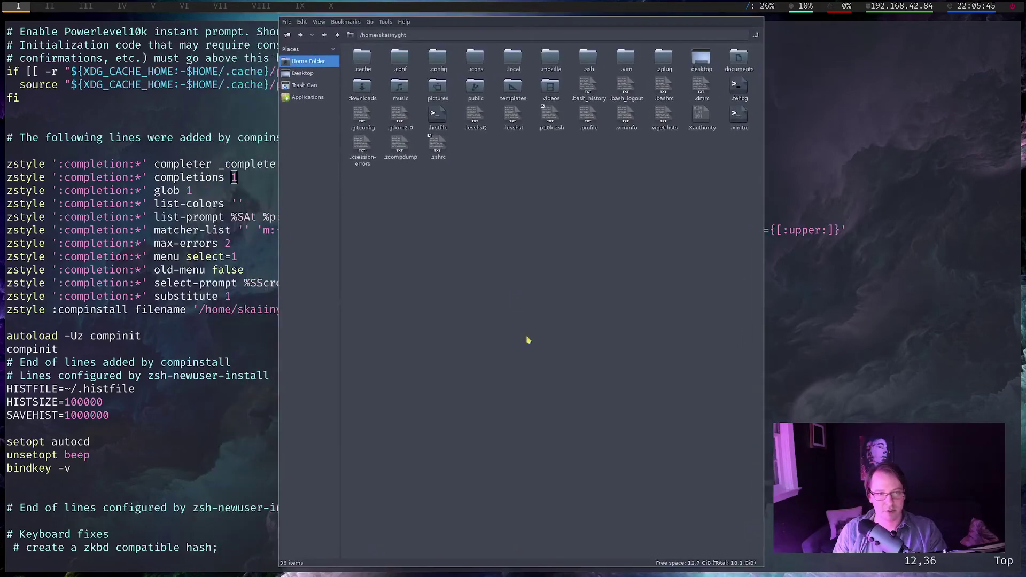
left_click_drag(669, 470, 693, 232)
left_click_drag(615, 187, 713, 246)
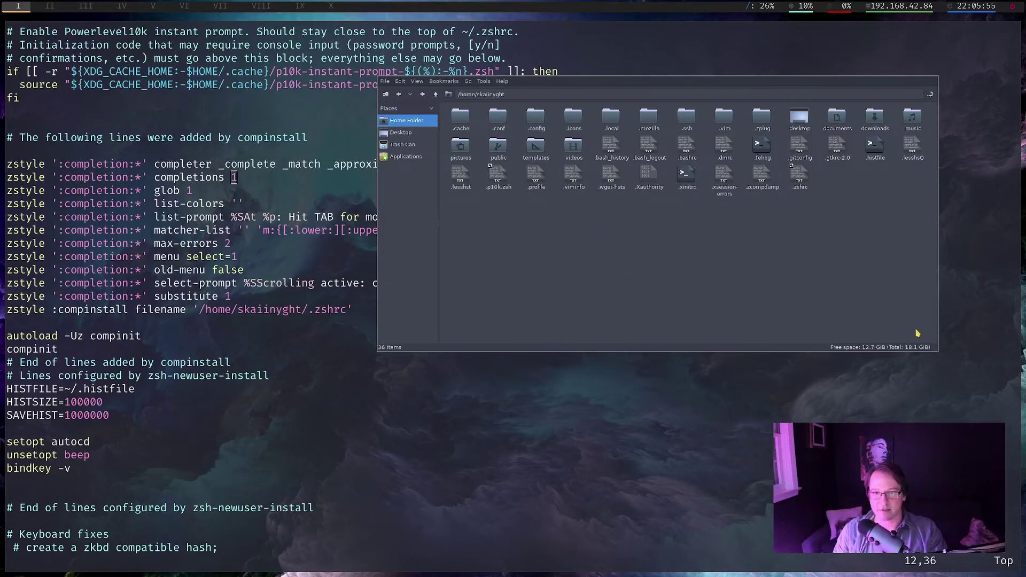
mouse_move(916, 334)
left_mouse_down()
mouse_move(716, 331)
mouse_move(902, 323)
mouse_move(893, 338)
mouse_move(819, 343)
mouse_move(939, 376)
mouse_move(818, 325)
mouse_move(916, 324)
mouse_move(901, 309)
mouse_move(919, 327)
mouse_move(860, 259)
mouse_move(925, 323)
left_mouse_up()
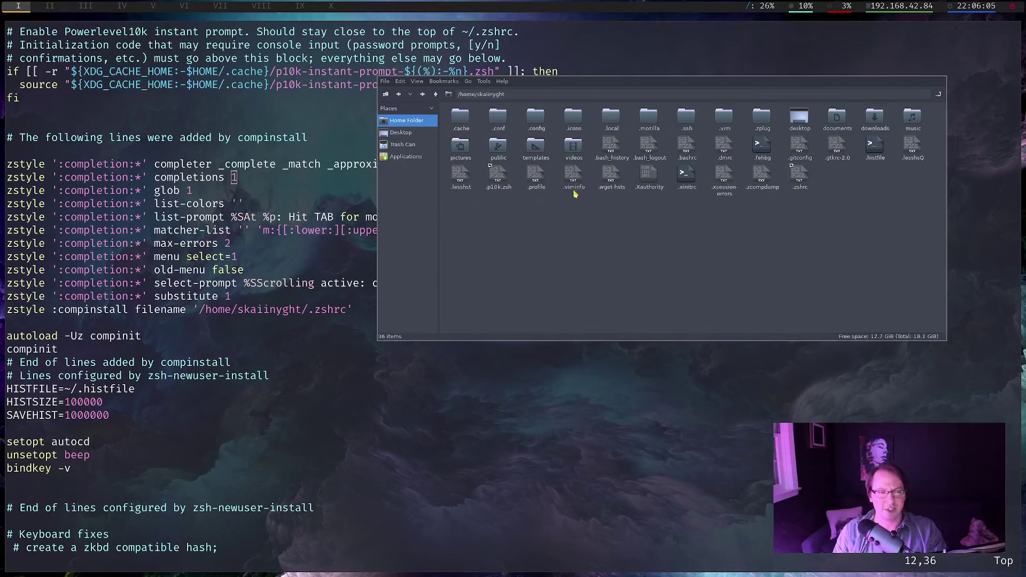